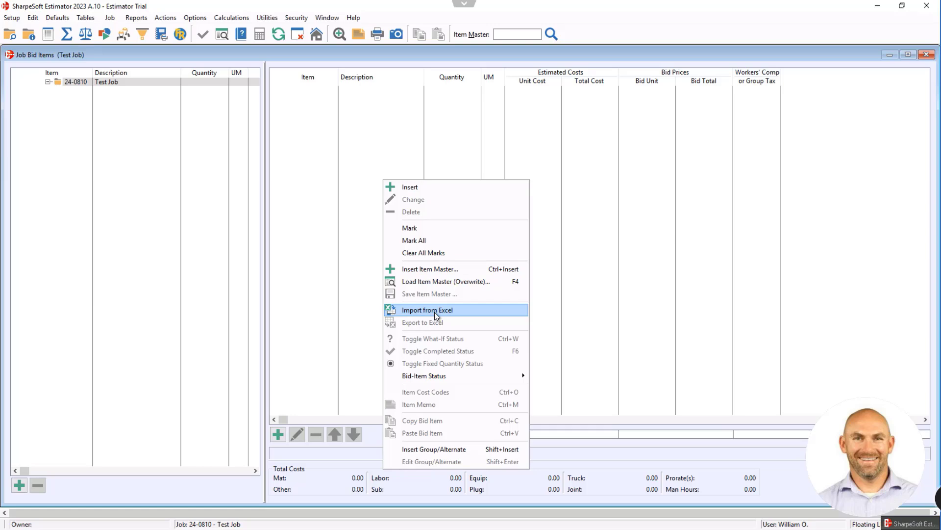
# Insert a bid item described as Mass Excavation with a quantity of 200000 and unit of measure CY.
pyautogui.click(319, 133)
pyautogui.rightClick(319, 133)
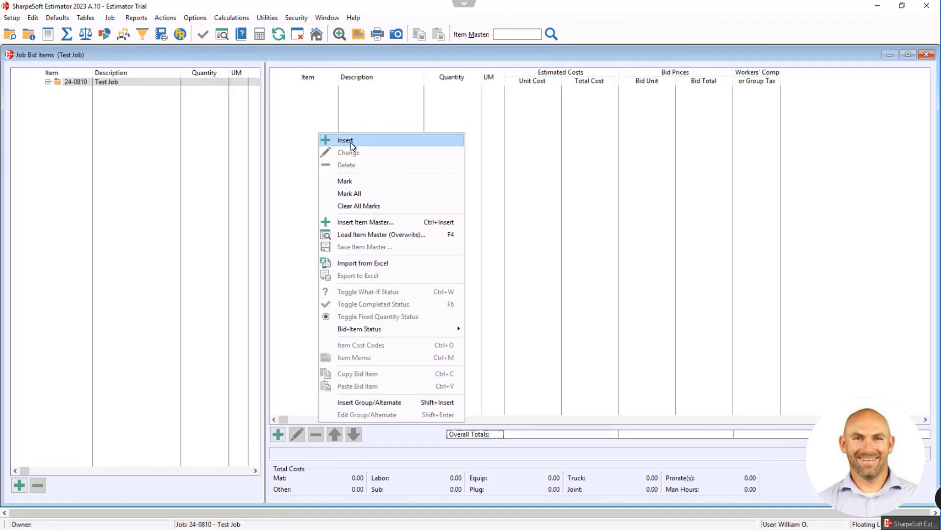
pyautogui.click(351, 142)
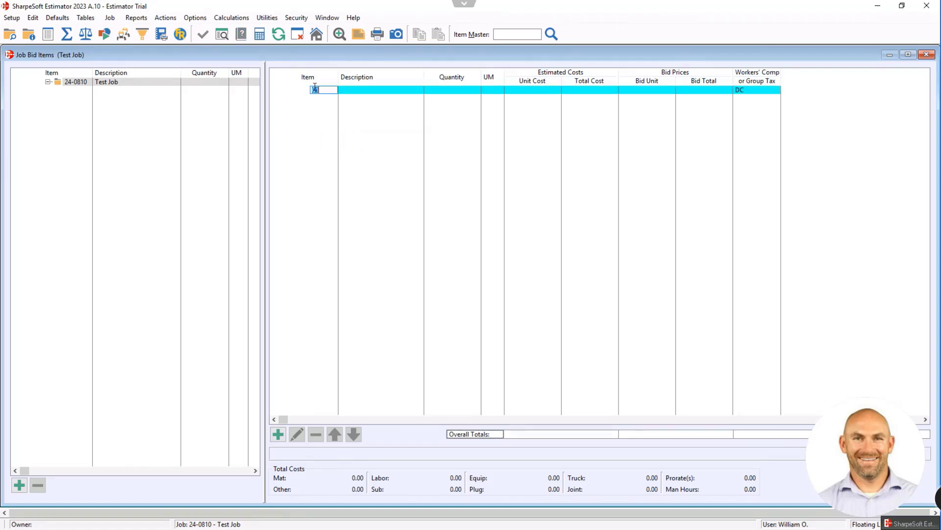
pyautogui.press('Tab')
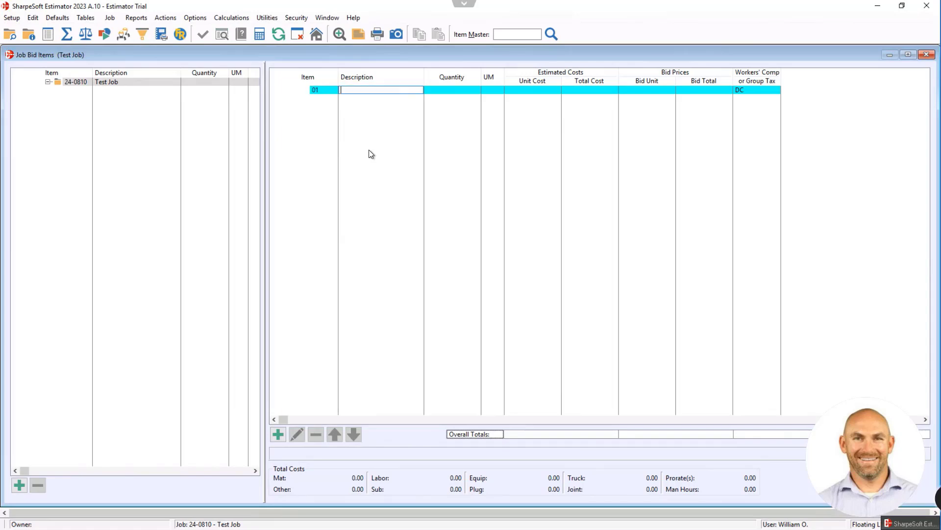
pyautogui.write('Mass Excavation')
pyautogui.press('Tab')
pyautogui.write('200000')
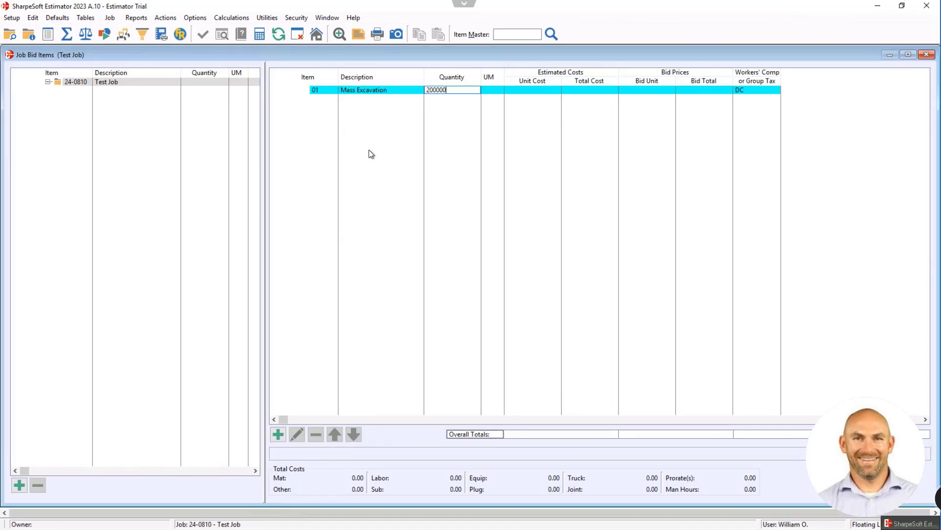
pyautogui.press('Tab')
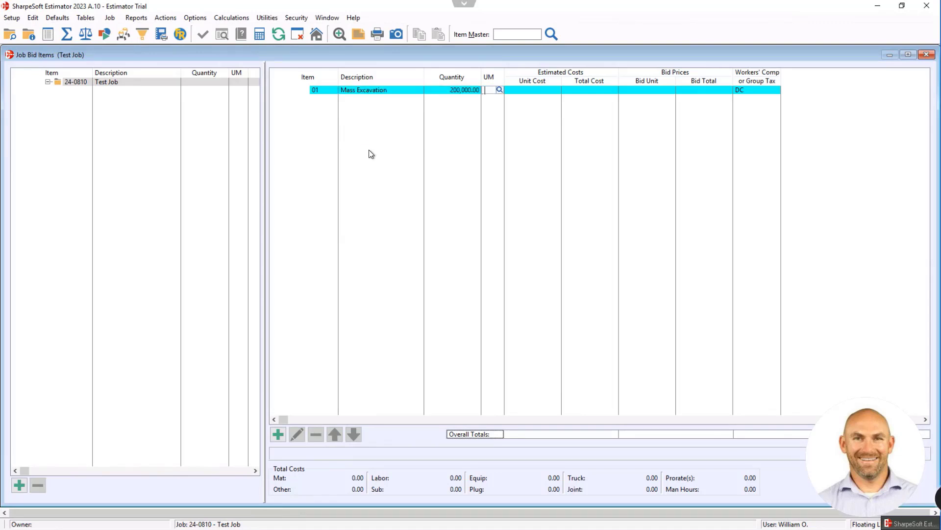
pyautogui.write('CY')
pyautogui.press('Return')
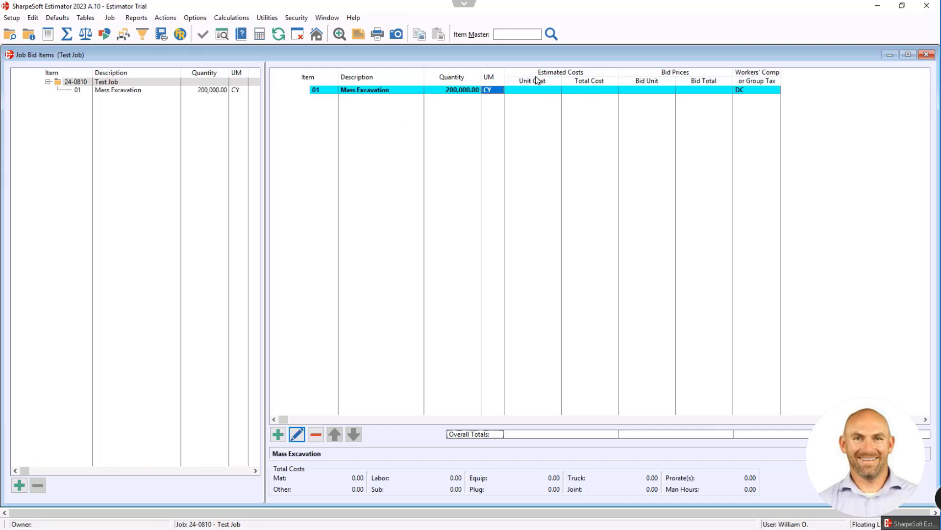
# Open the Mass Excavation item for detail records and bring up the equipment list.
pyautogui.doubleClick(368, 92)
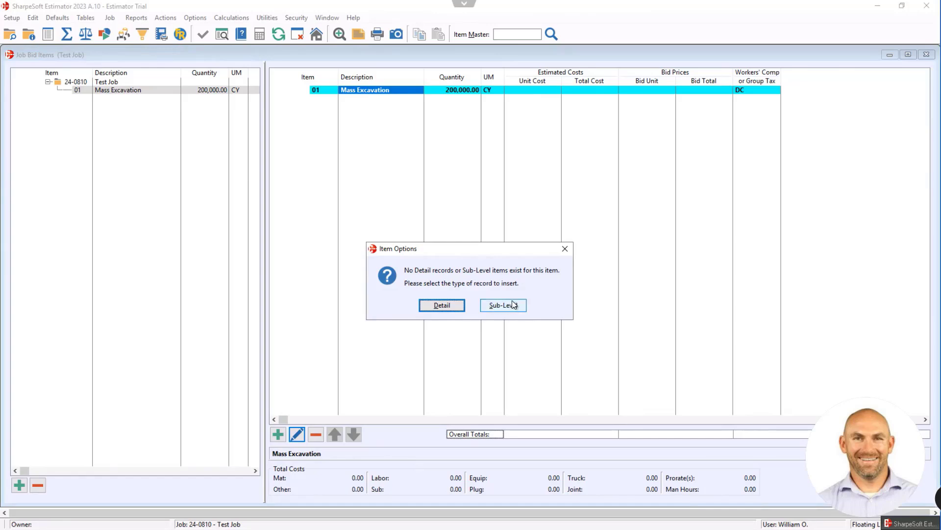
pyautogui.click(442, 305)
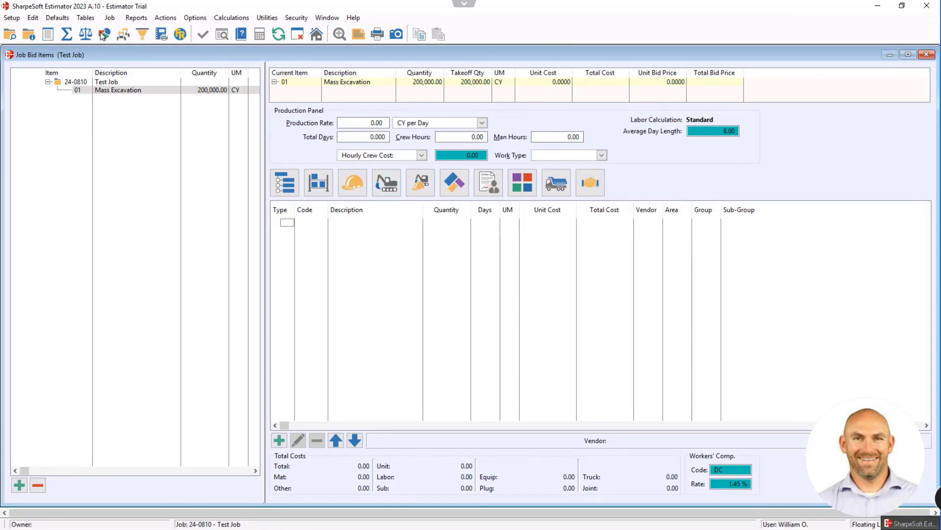
pyautogui.click(393, 187)
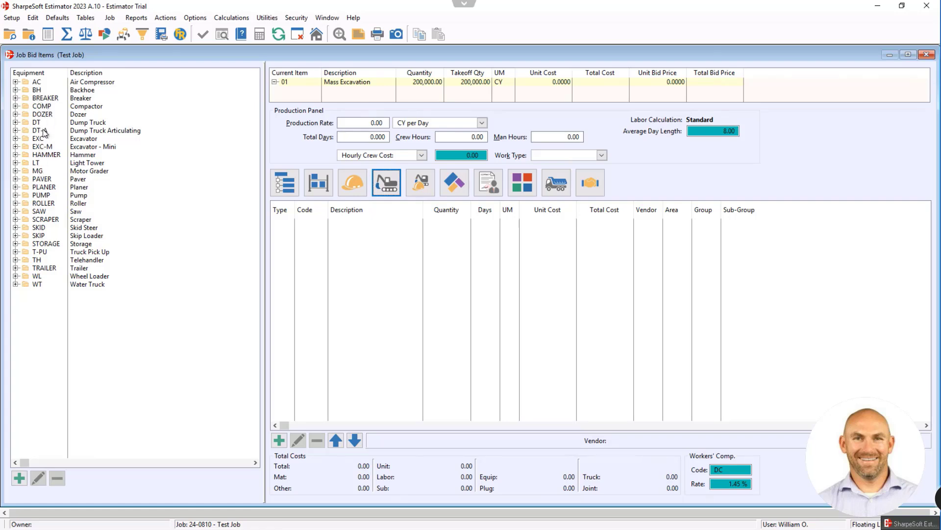
# Mark the 730 articulated dump truck, D6K dozer, 330F excavator, 4000G water truck and 627 scraper in the equipment list.
pyautogui.click(16, 131)
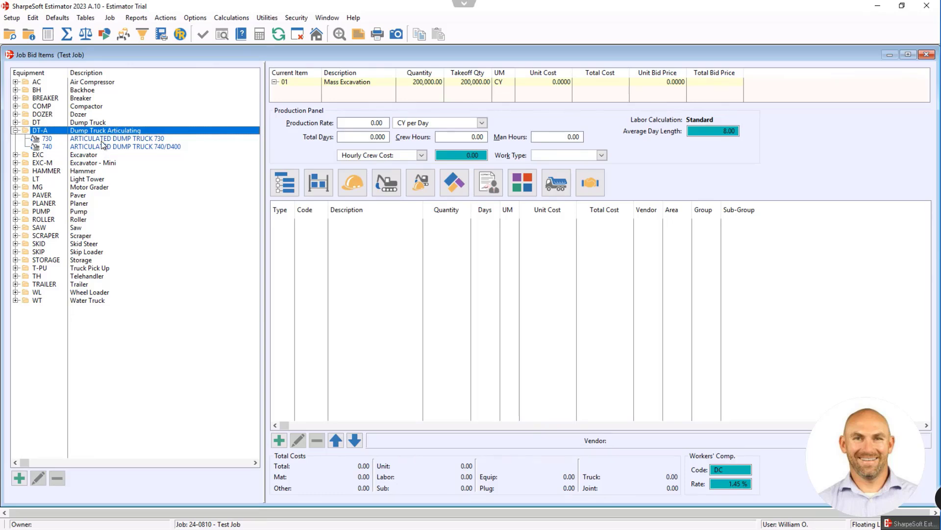
pyautogui.click(102, 140)
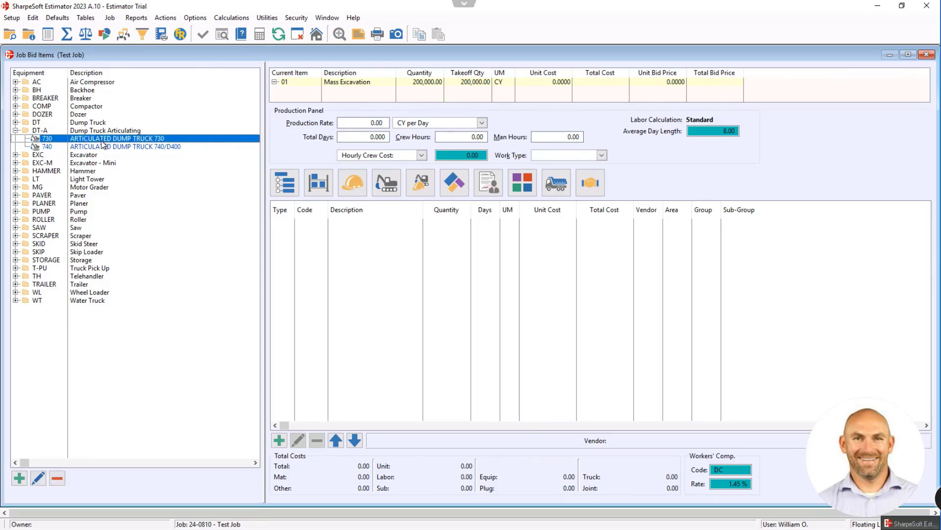
pyautogui.click(16, 122)
pyautogui.click(16, 114)
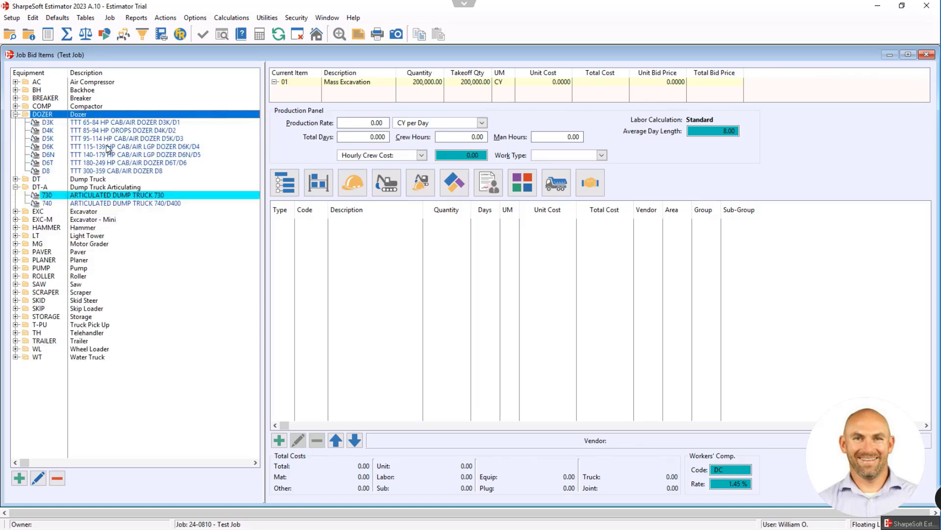
pyautogui.click(109, 150)
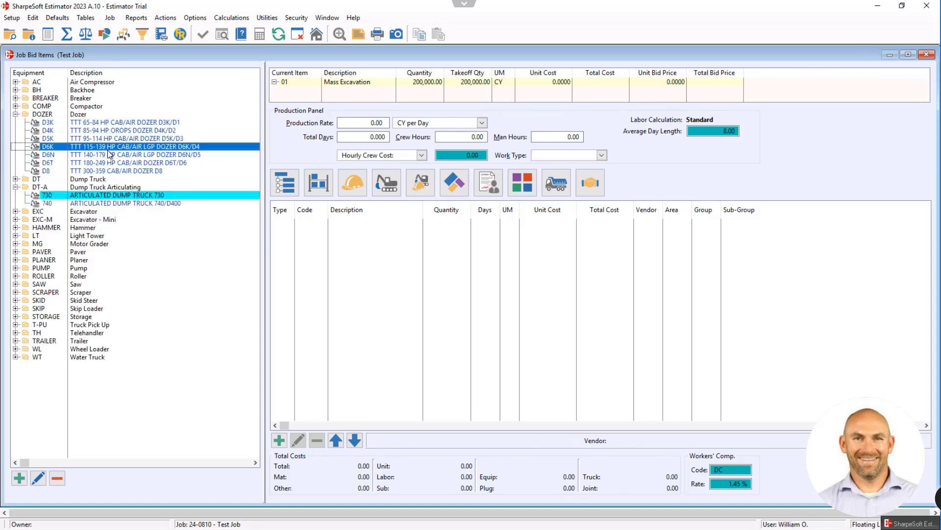
pyautogui.click(16, 211)
pyautogui.click(90, 245)
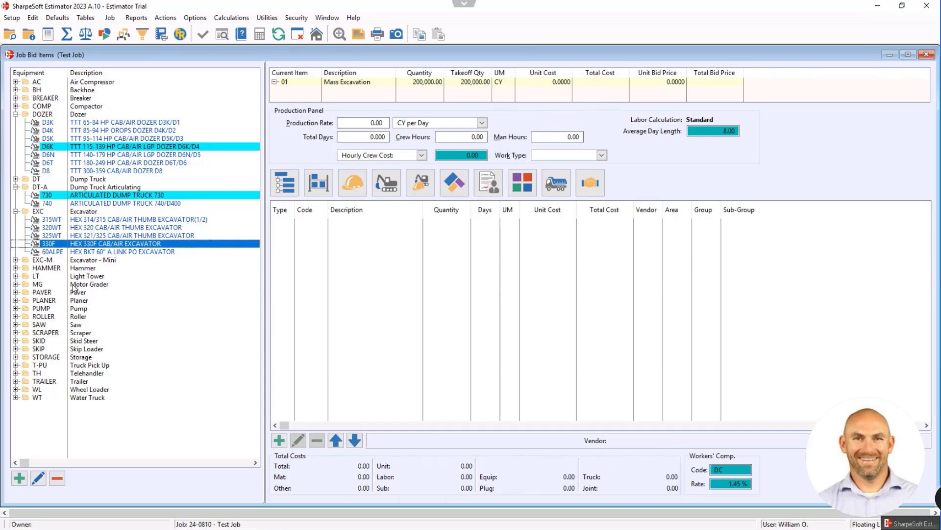
pyautogui.click(16, 398)
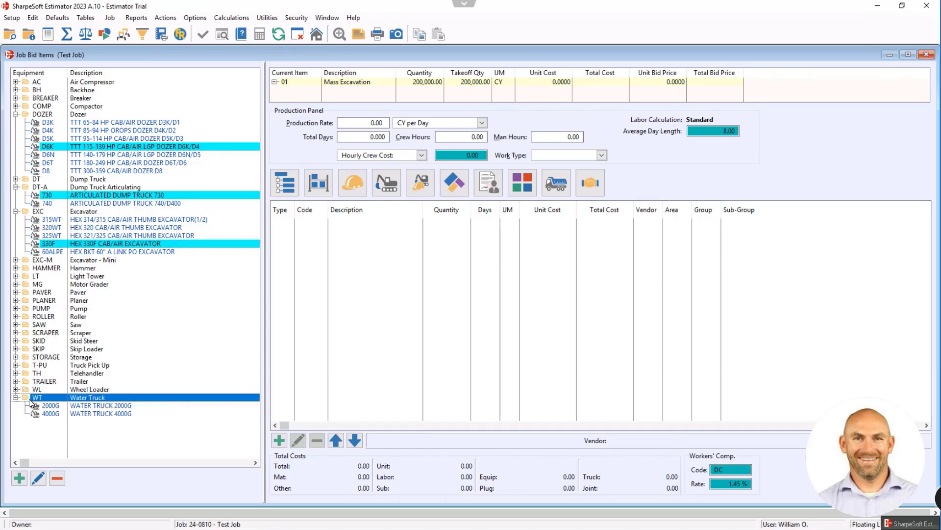
pyautogui.click(109, 415)
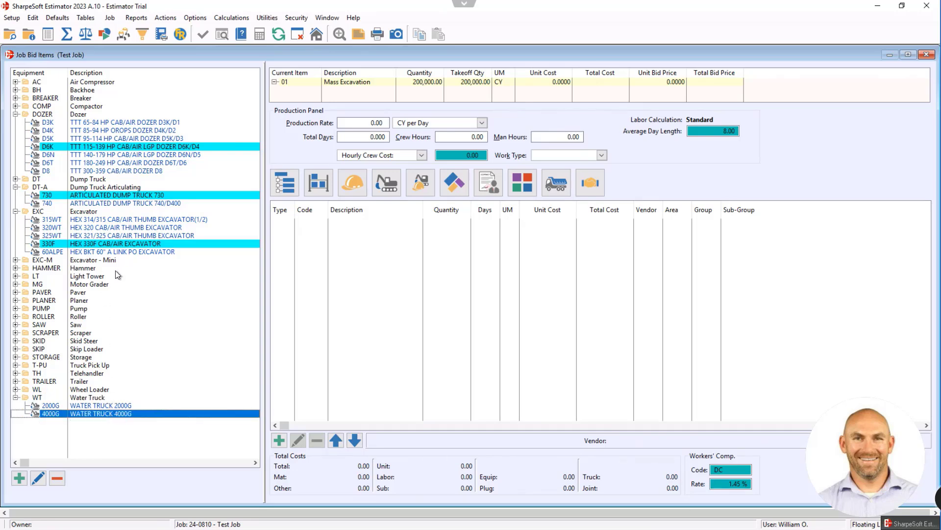
pyautogui.click(16, 333)
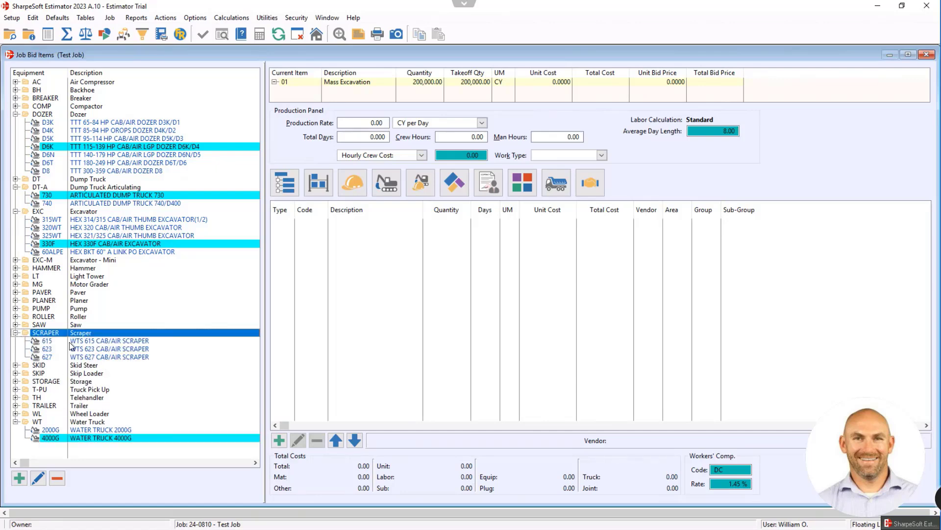
pyautogui.click(112, 357)
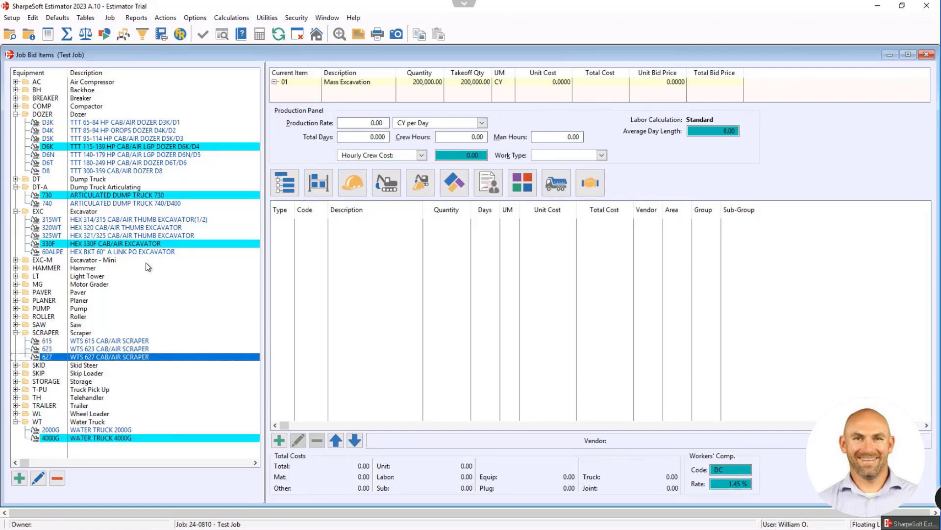
# Add the marked equipment to the Mass Excavation details, choosing the 01-DAY Rental Per Day area for each piece.
pyautogui.click(127, 245)
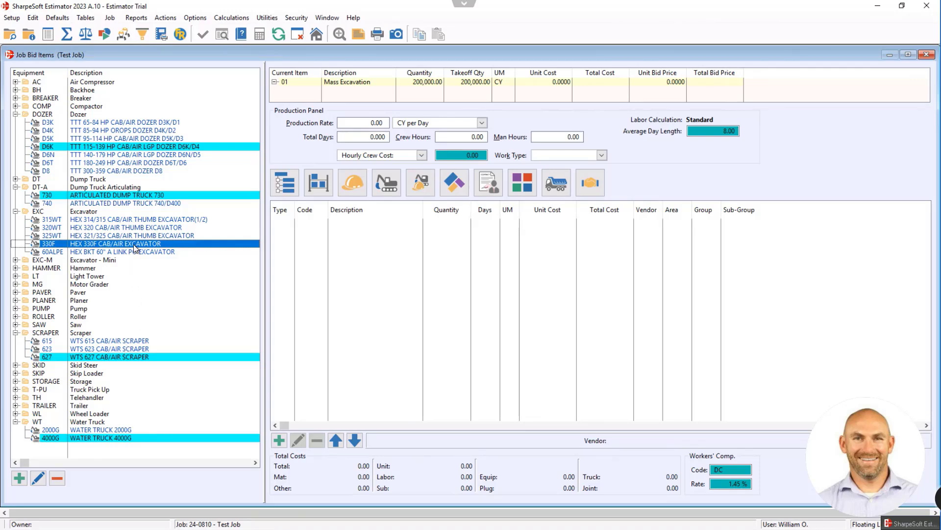
pyautogui.moveTo(135, 248); pyautogui.dragTo(328, 275)
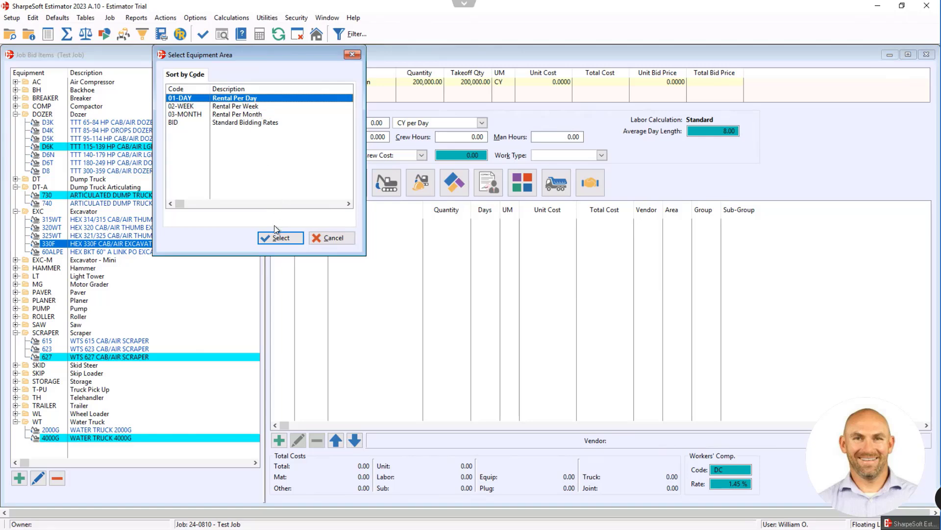
pyautogui.click(275, 242)
pyautogui.click(279, 237)
pyautogui.click(277, 242)
pyautogui.click(290, 240)
pyautogui.click(281, 240)
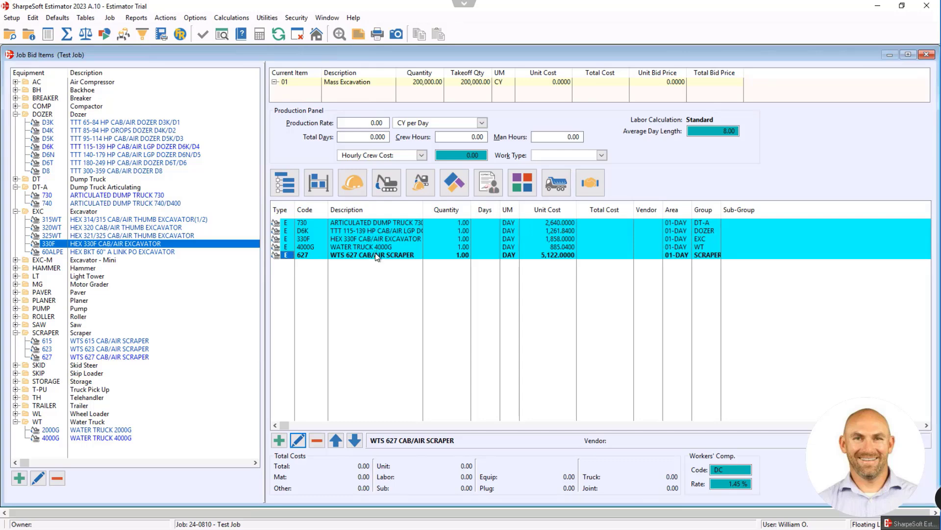
# Add the Foreman and Operator Earthworks labor to the Mass Excavation details using the PR Private Rate area.
pyautogui.click(358, 187)
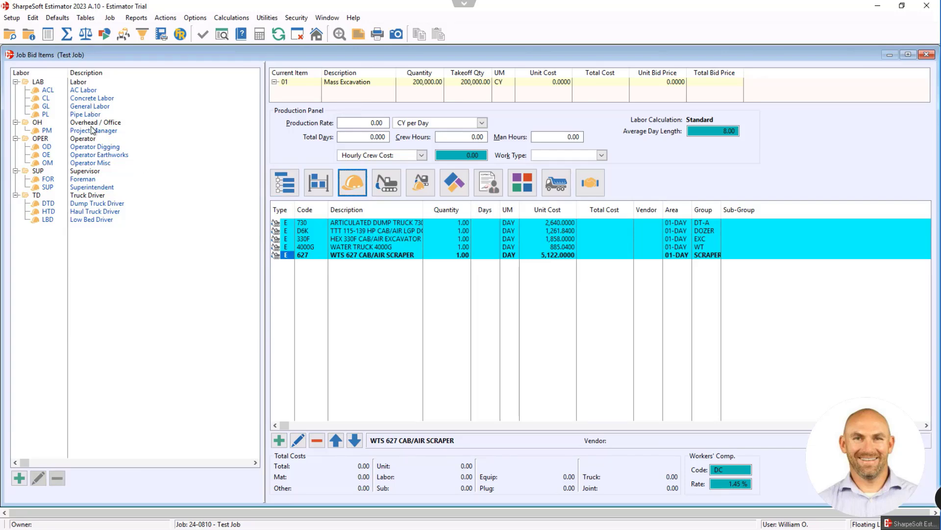
pyautogui.click(86, 181)
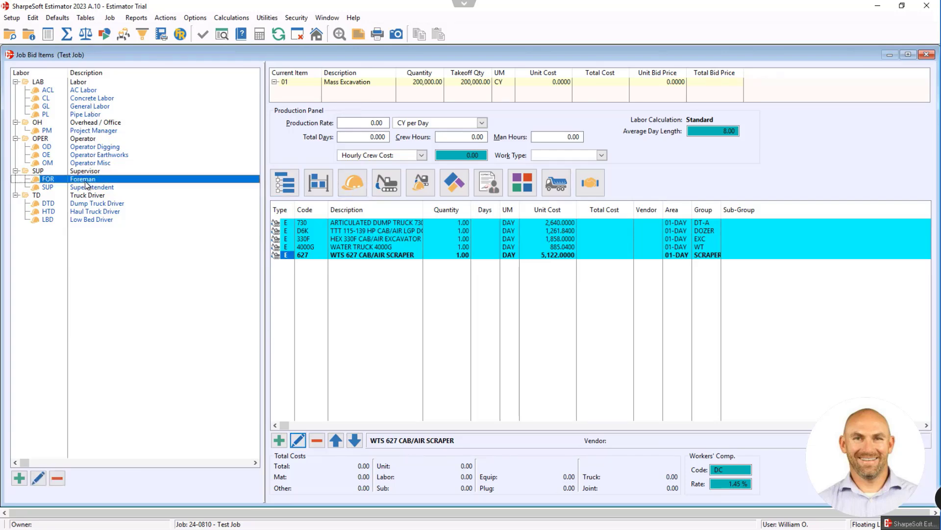
pyautogui.click(107, 155)
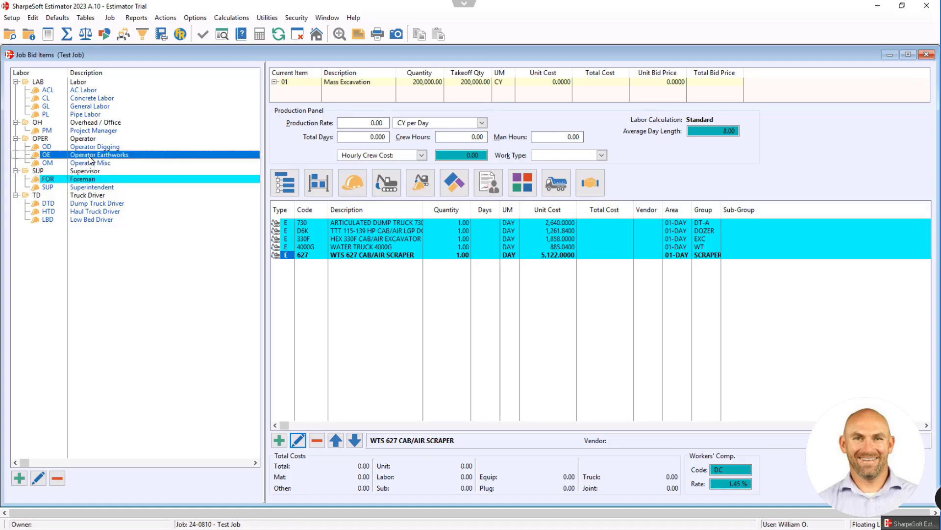
pyautogui.moveTo(90, 156); pyautogui.dragTo(342, 274)
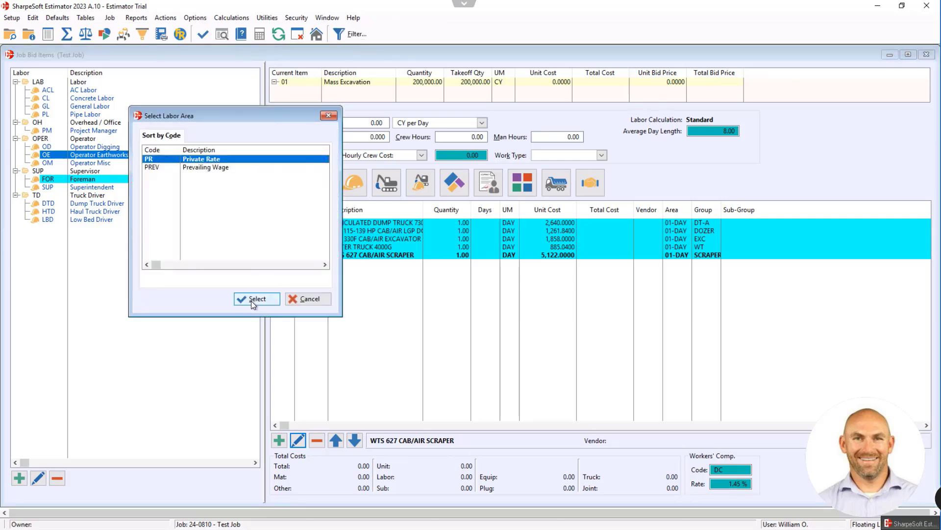
pyautogui.click(251, 300)
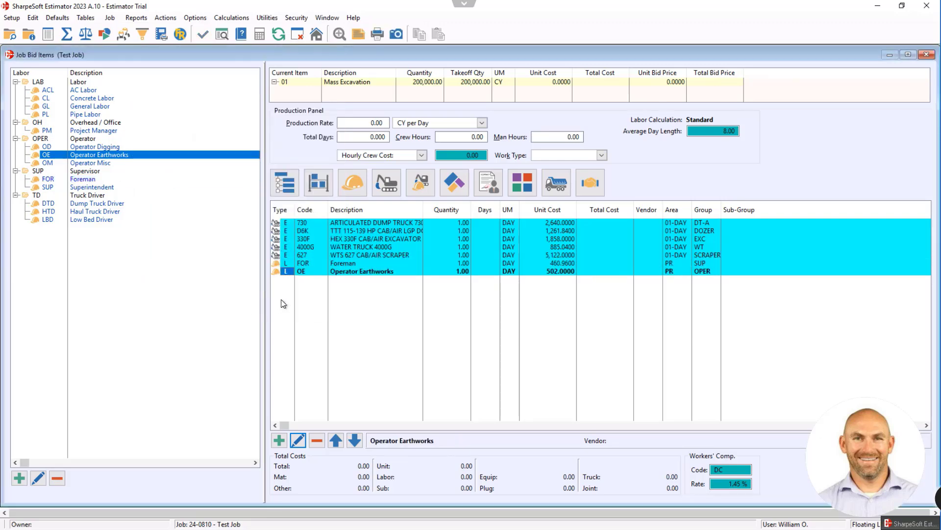
# Set the quantity of the Operator Earthworks labor to 5.
pyautogui.click(354, 271)
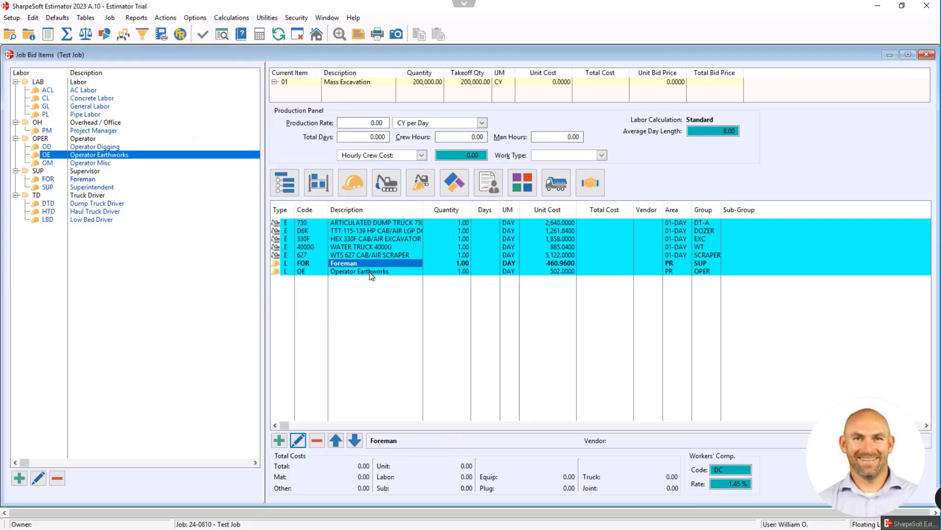
pyautogui.click(465, 271)
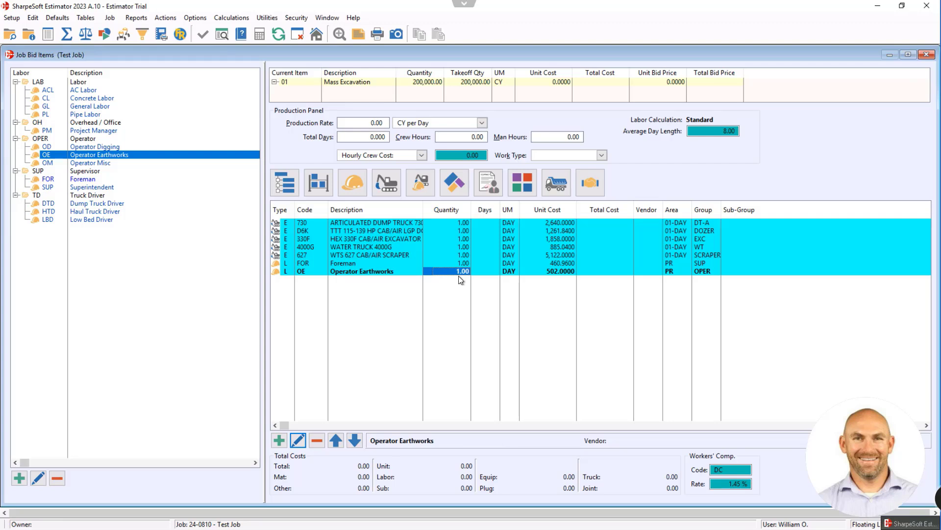
pyautogui.write('5')
pyautogui.press('Tab')
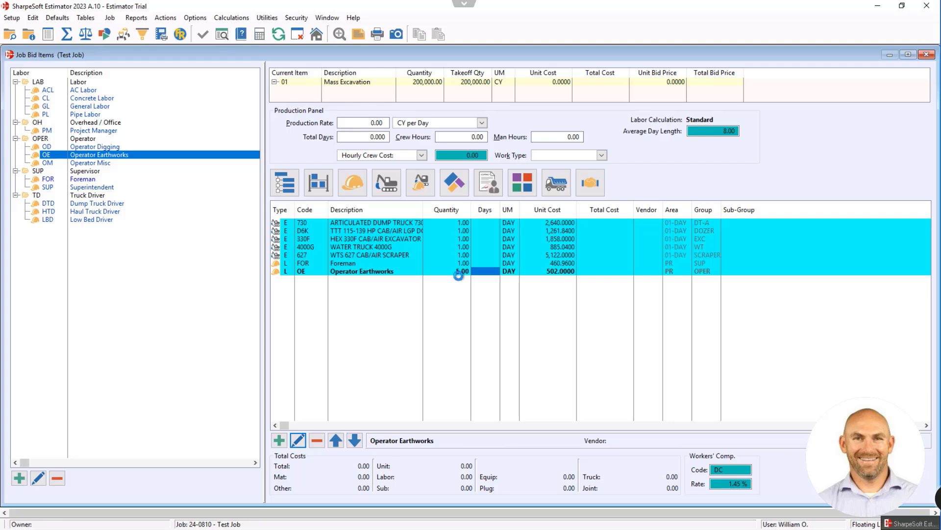
# Set the Mass Excavation production rate to 5000 CY per day.
pyautogui.click(372, 125)
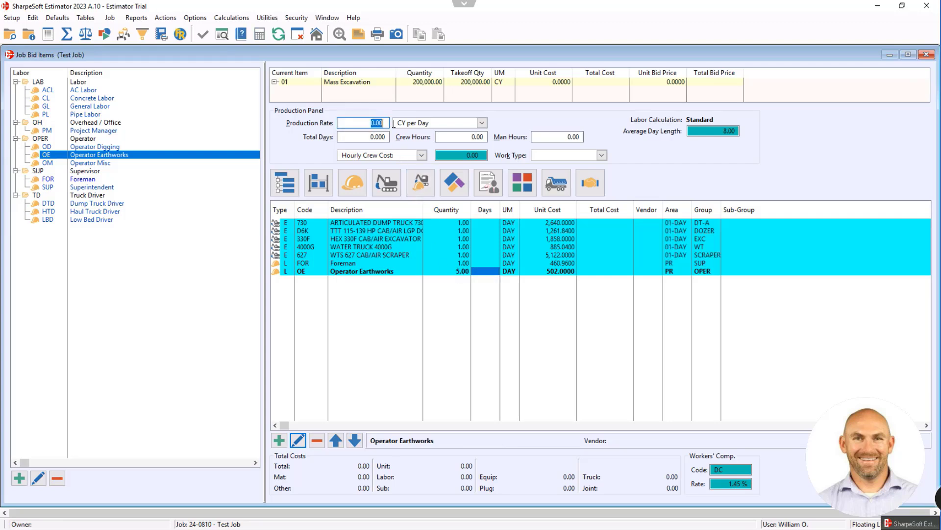
pyautogui.write('5000')
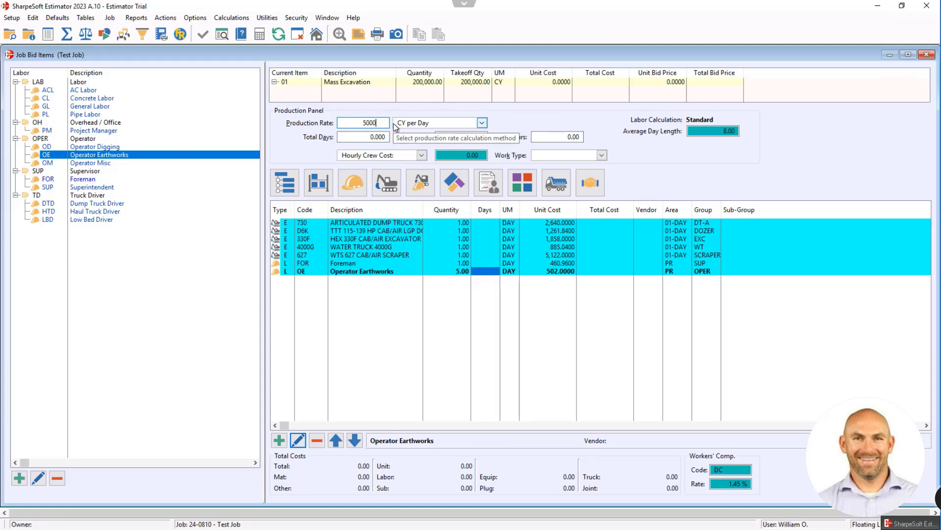
pyautogui.press('Tab')
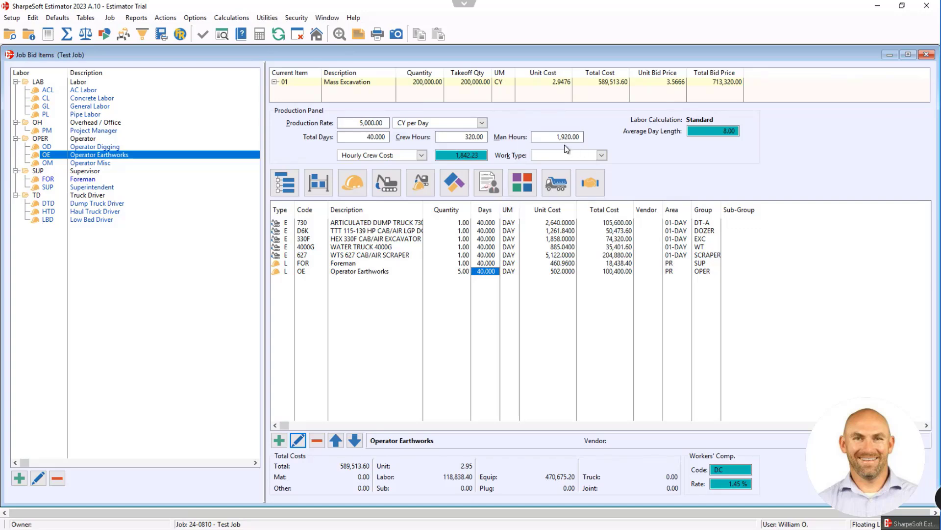
# Set the man hours for Mass Excavation to 1,200.
pyautogui.moveTo(553, 138); pyautogui.dragTo(596, 136)
pyautogui.write('12')
pyautogui.press('Return')
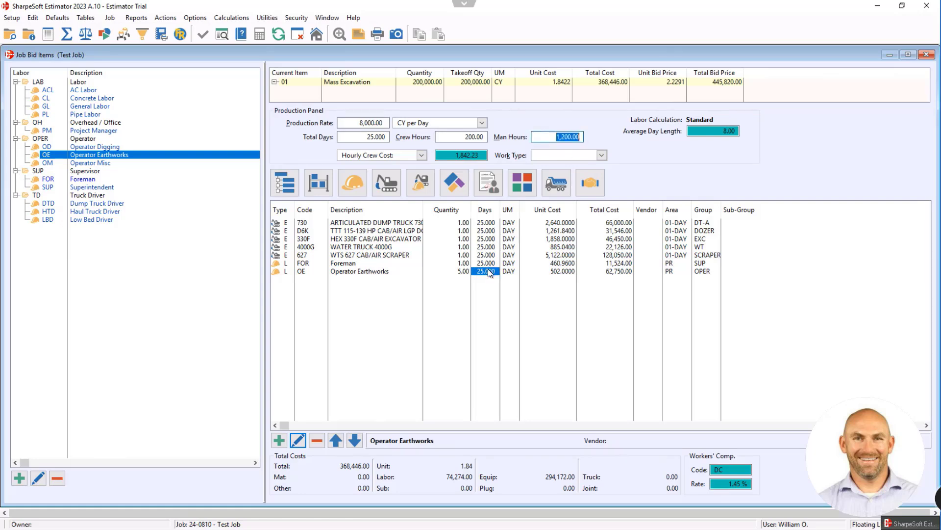
# Set the total days for Mass Excavation to 20.
pyautogui.click(375, 137)
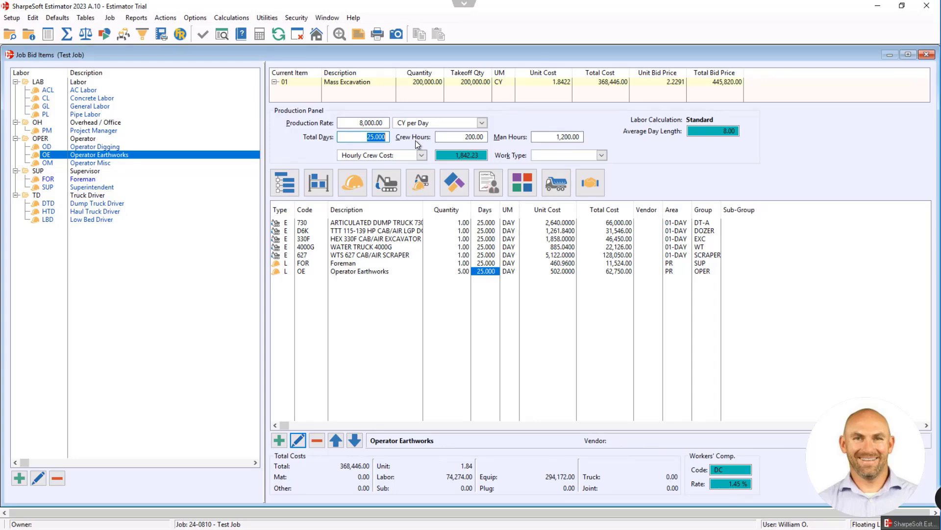
pyautogui.write('20')
pyautogui.press('Tab')
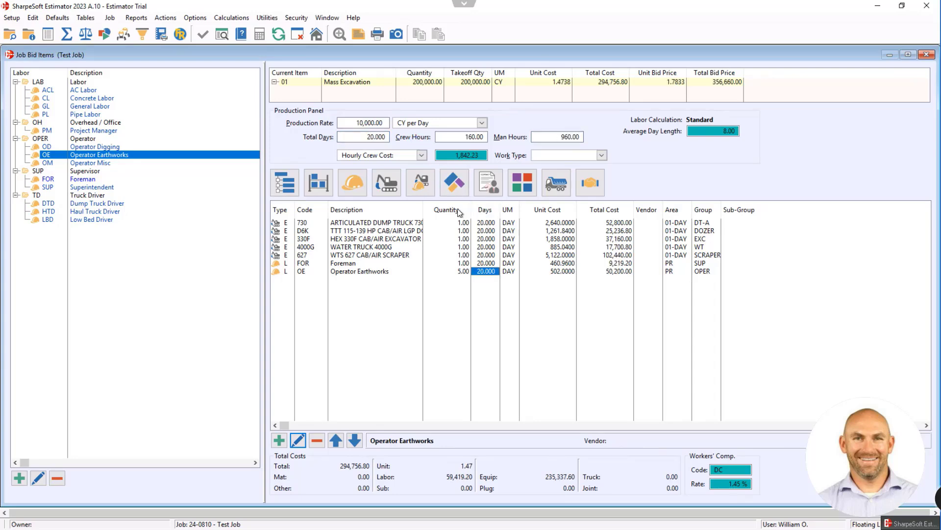
pyautogui.click(368, 126)
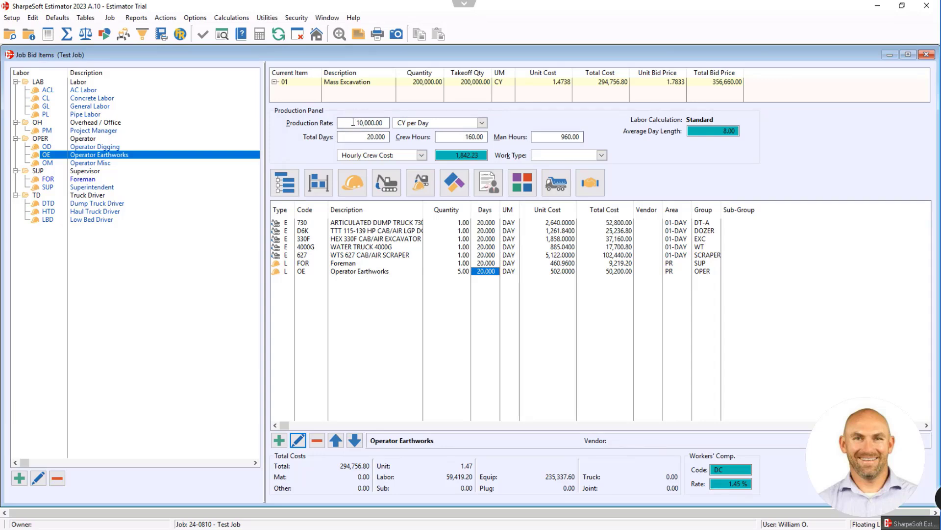
pyautogui.click(465, 139)
pyautogui.press('Tab')
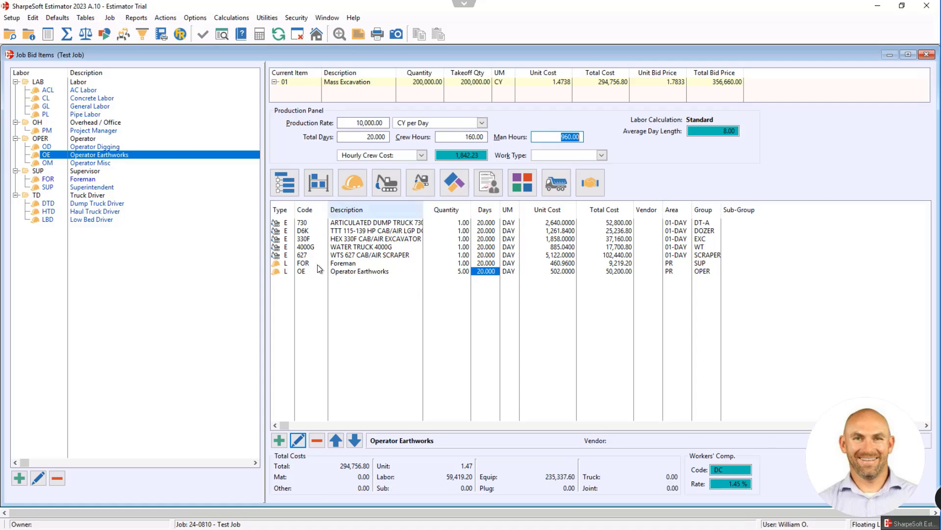
# Set the average day length in the Mass Excavation work week to 10 hours, keeping the Standard labor calculation method.
pyautogui.doubleClick(706, 132)
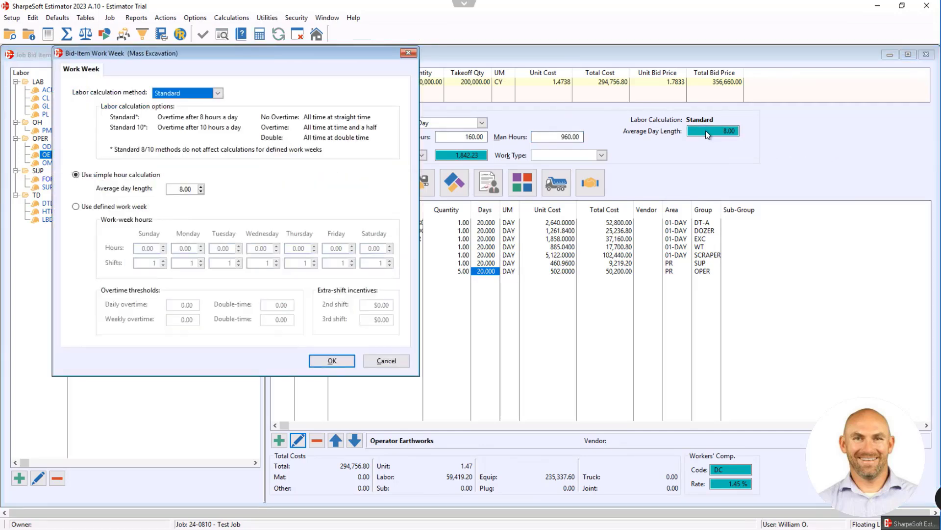
pyautogui.click(218, 94)
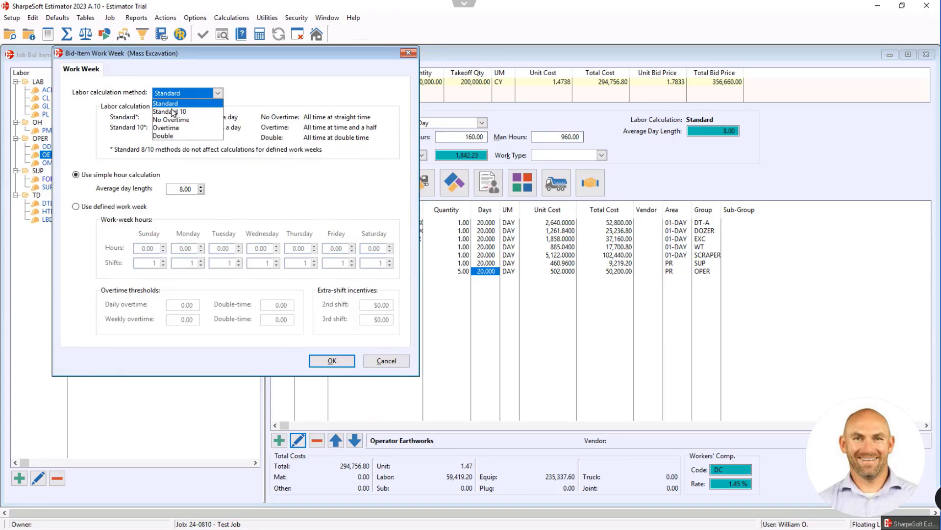
pyautogui.click(204, 189)
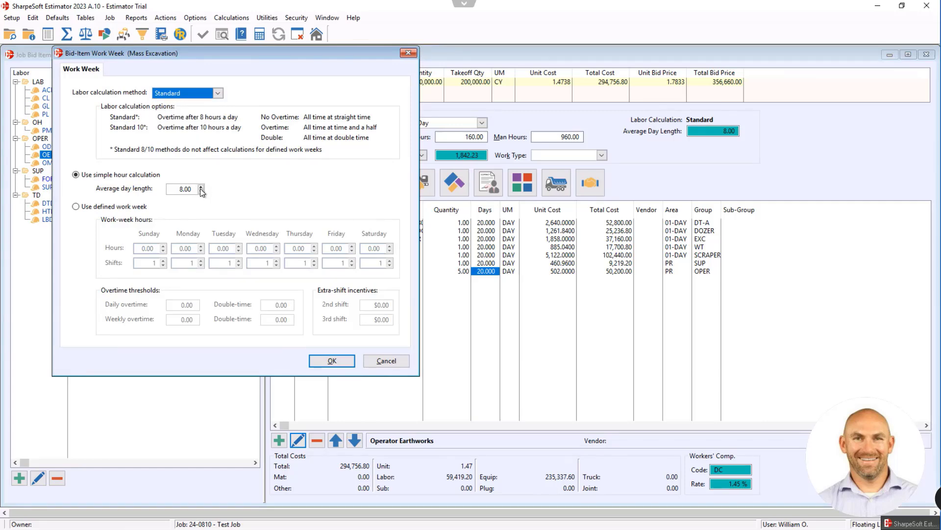
pyautogui.click(201, 188)
pyautogui.click(201, 188)
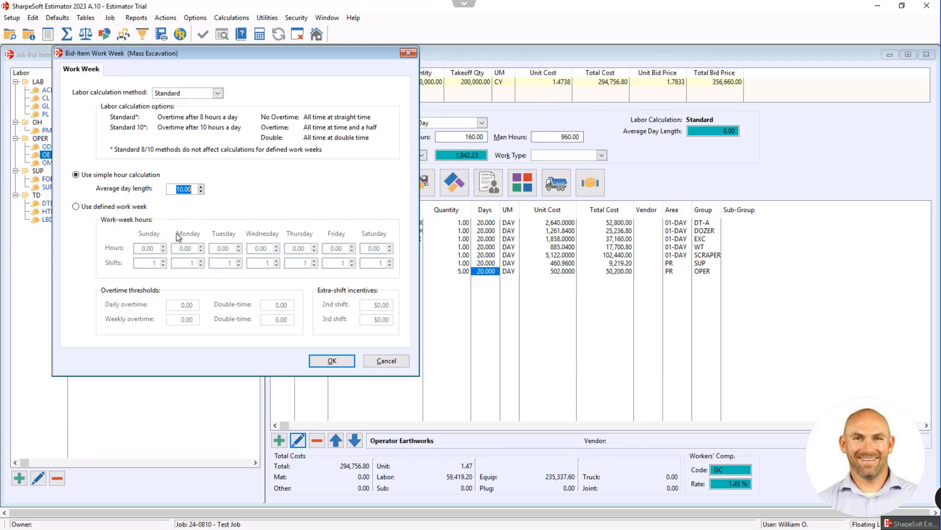
pyautogui.click(332, 361)
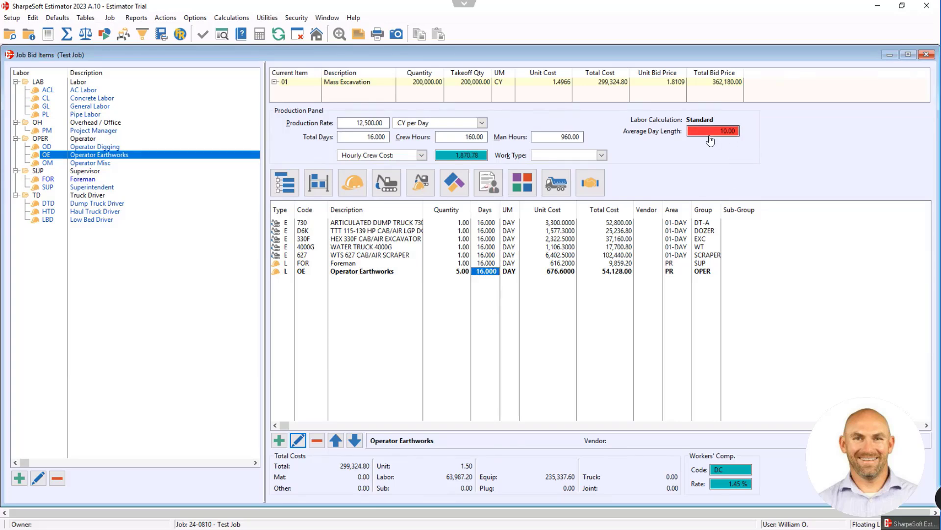
# Return to the job's bid item list and insert the default Earthwork group with code EW.
pyautogui.press('Escape')
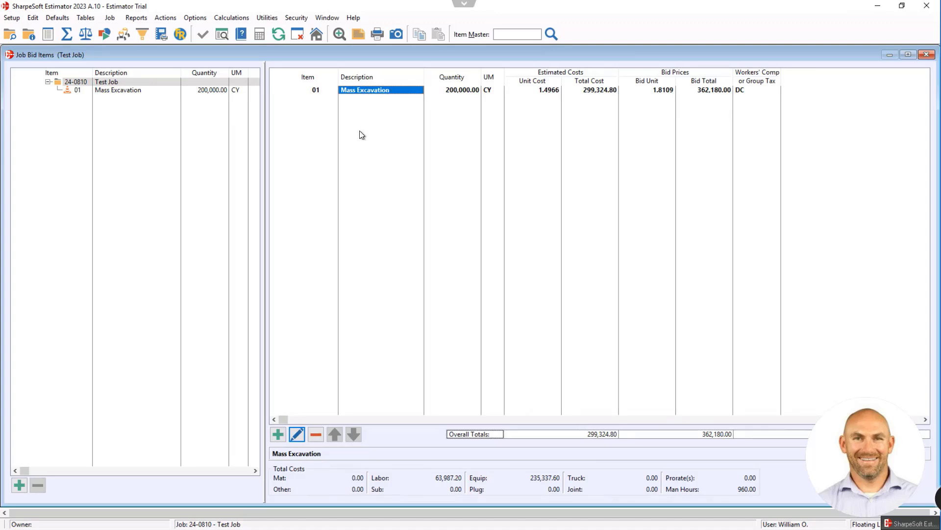
pyautogui.rightClick(360, 135)
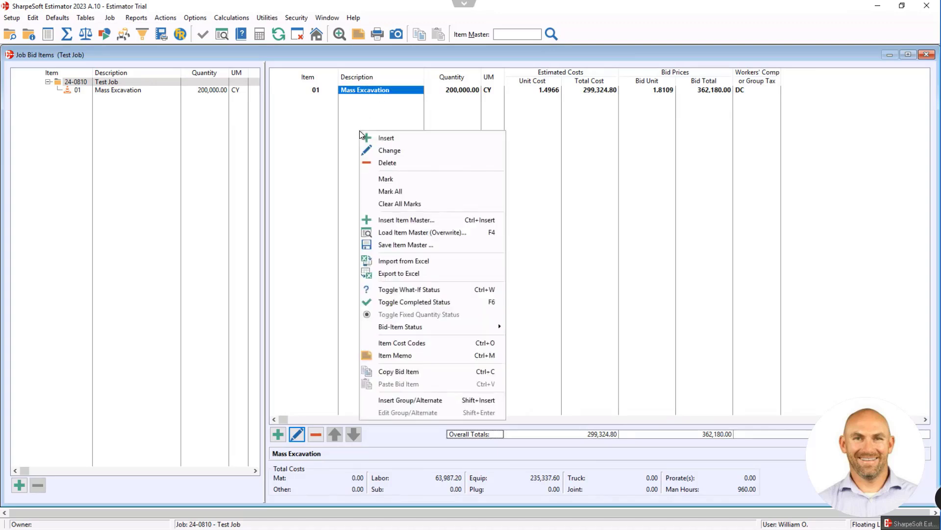
pyautogui.click(410, 400)
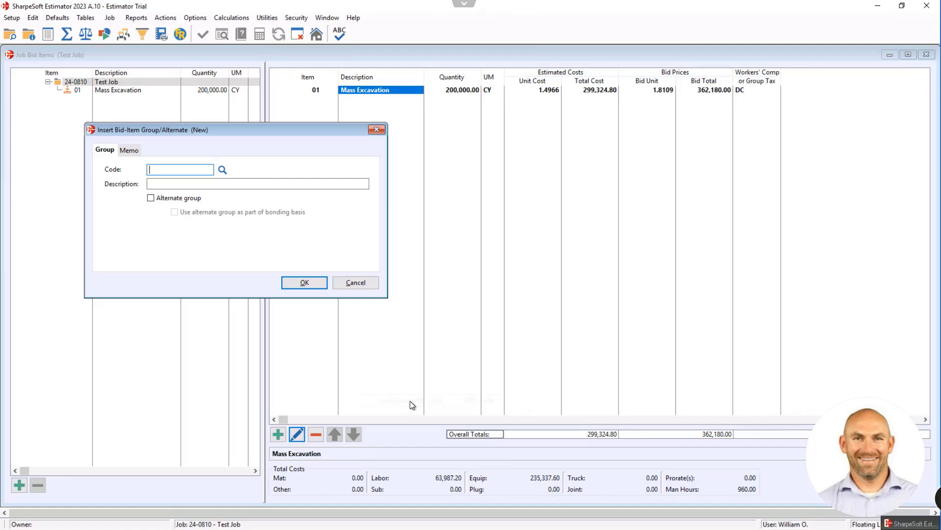
pyautogui.doubleClick(223, 172)
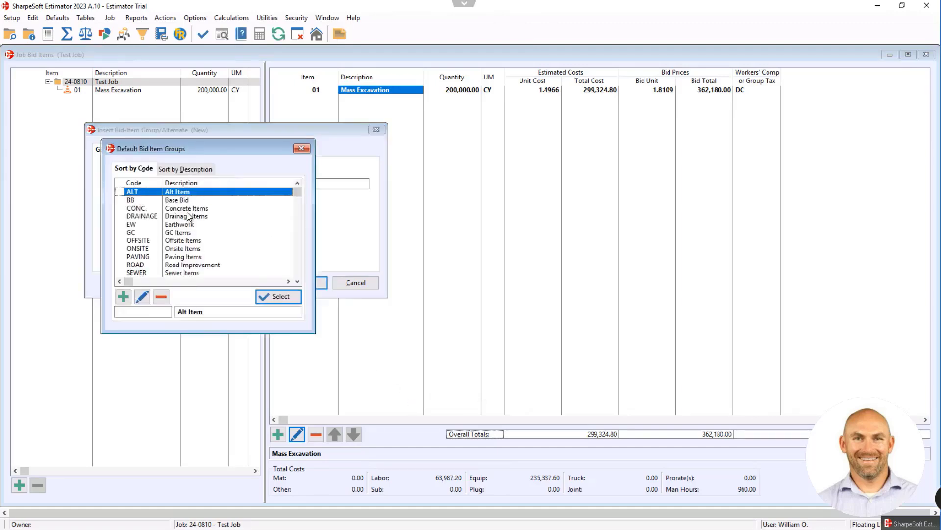
pyautogui.click(141, 224)
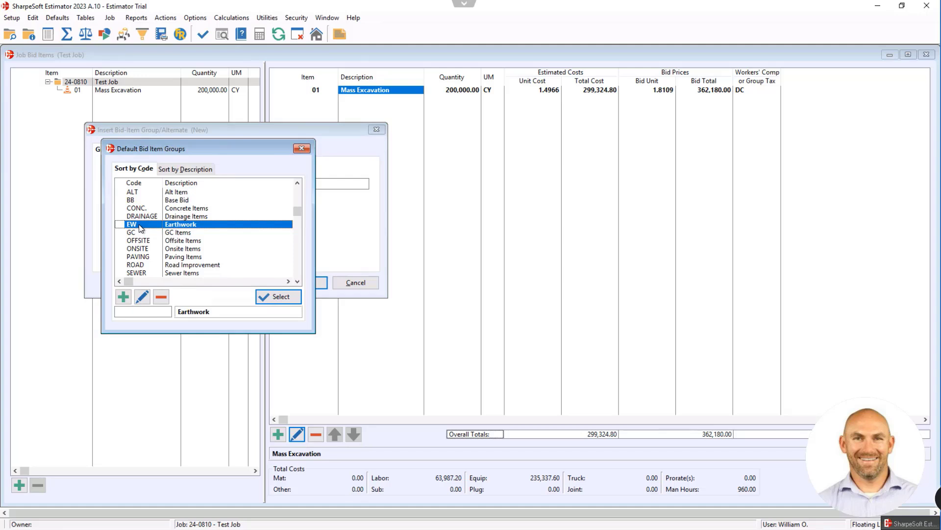
pyautogui.click(285, 295)
pyautogui.click(303, 284)
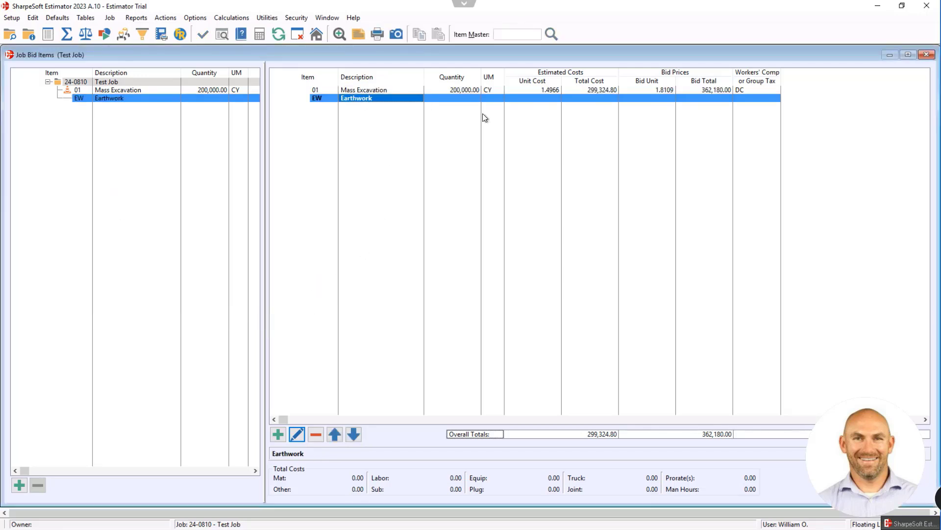
# Move the Mass Excavation bid item into the Earthwork group.
pyautogui.click(371, 91)
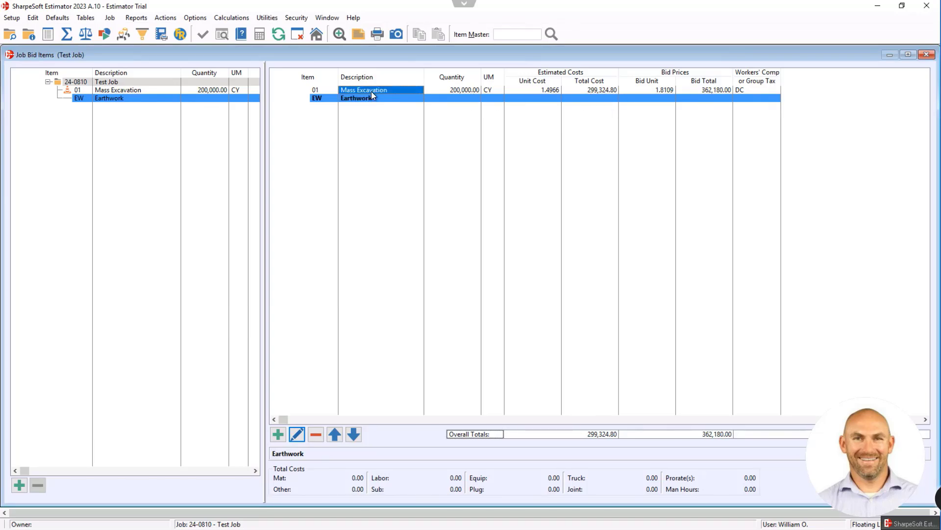
pyautogui.click(371, 98)
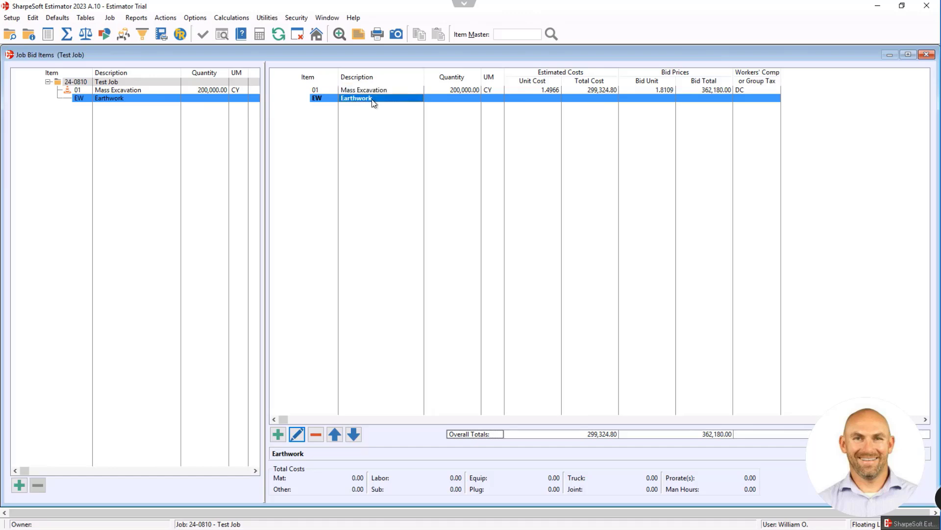
pyautogui.click(367, 91)
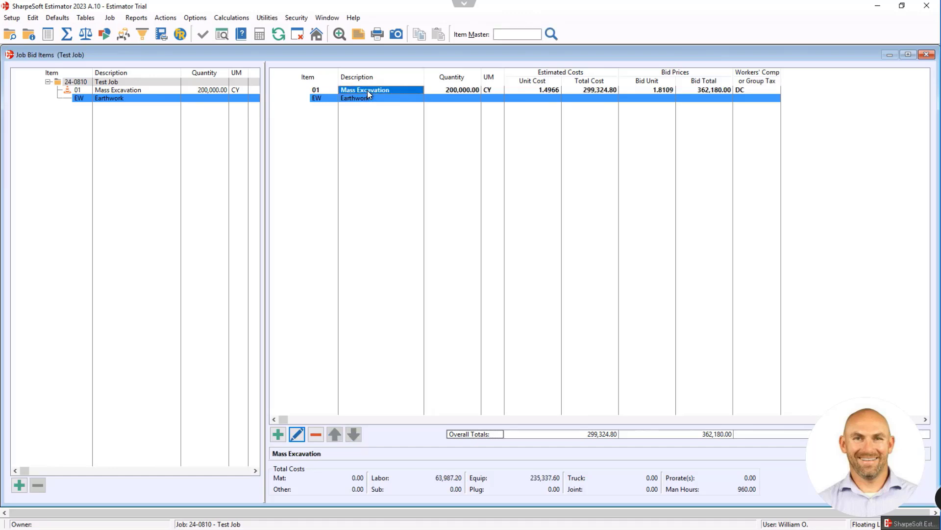
pyautogui.moveTo(369, 94)
pyautogui.mouseDown()
pyautogui.moveTo(373, 105)
pyautogui.moveTo(365, 102)
pyautogui.mouseUp()
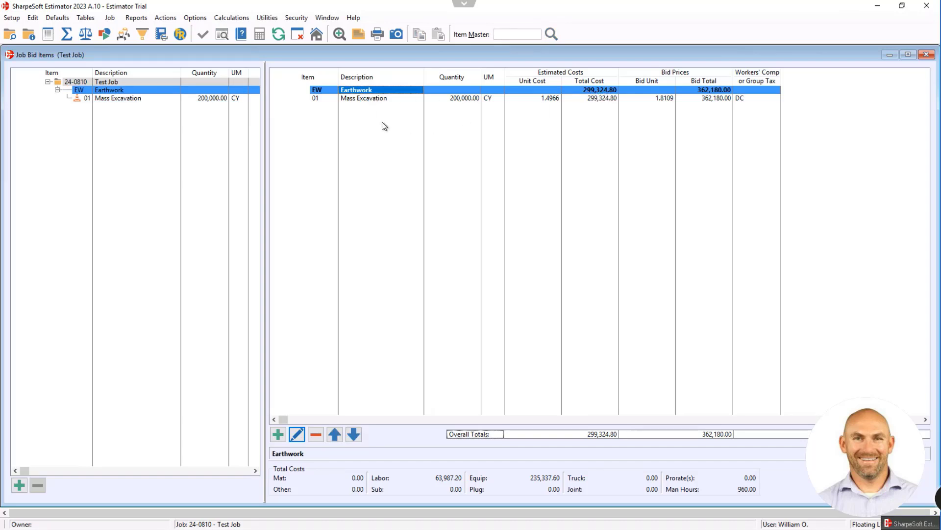
# Insert the default Sewer Items group with code SEWER into the job's bid items.
pyautogui.rightClick(363, 123)
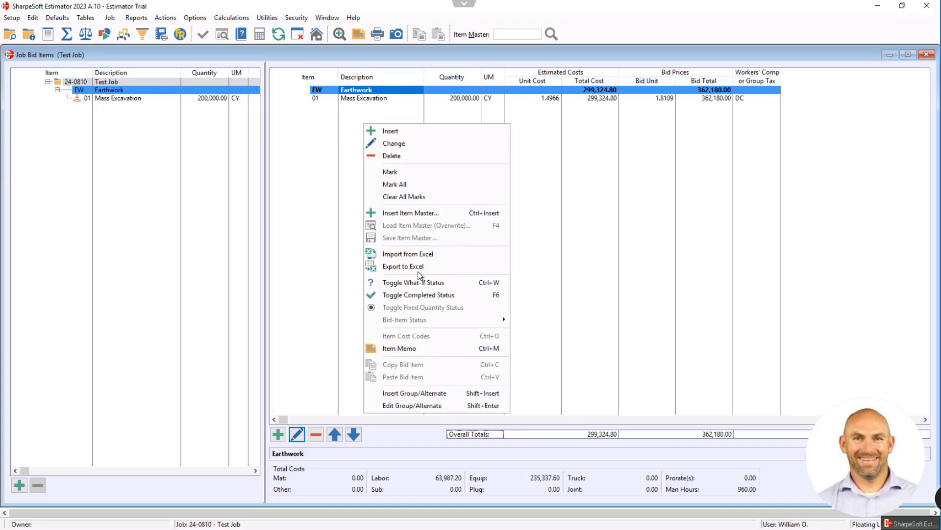
pyautogui.click(424, 394)
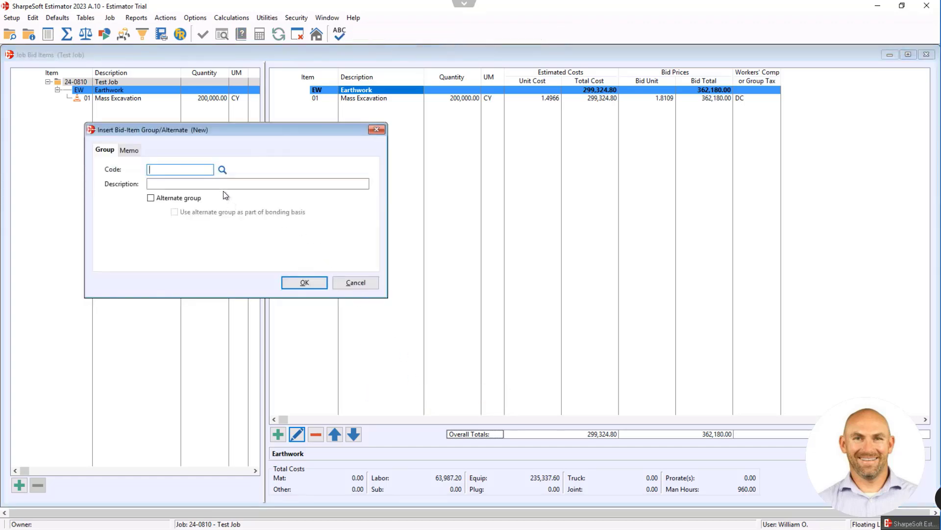
pyautogui.click(222, 169)
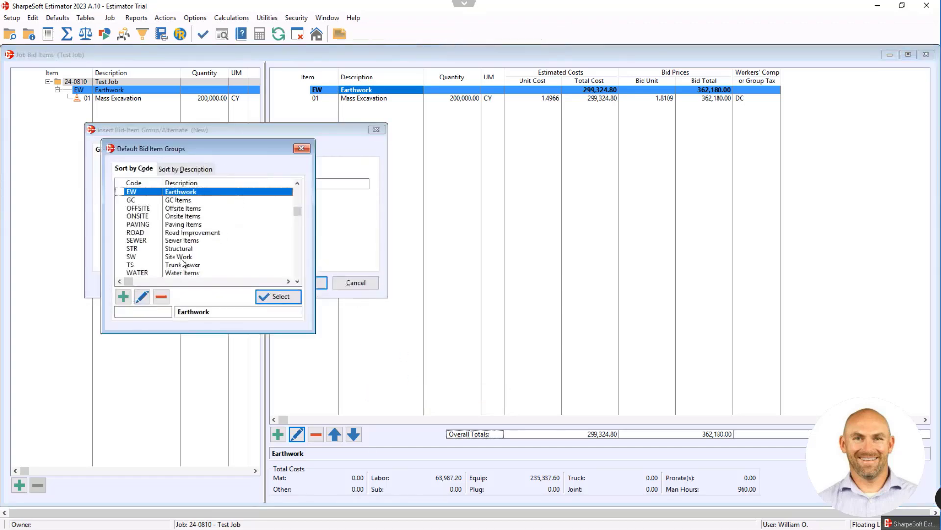
pyautogui.scroll(-4, 187, 263)
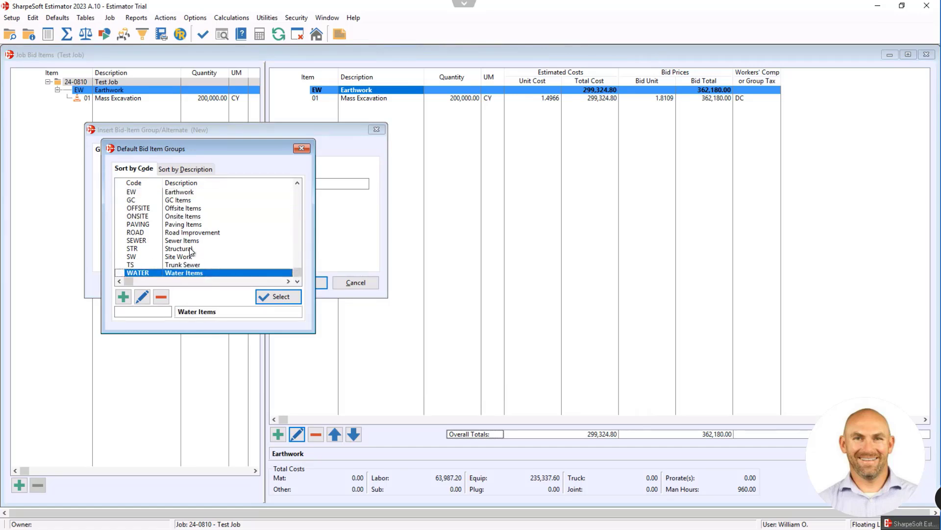
pyautogui.doubleClick(190, 244)
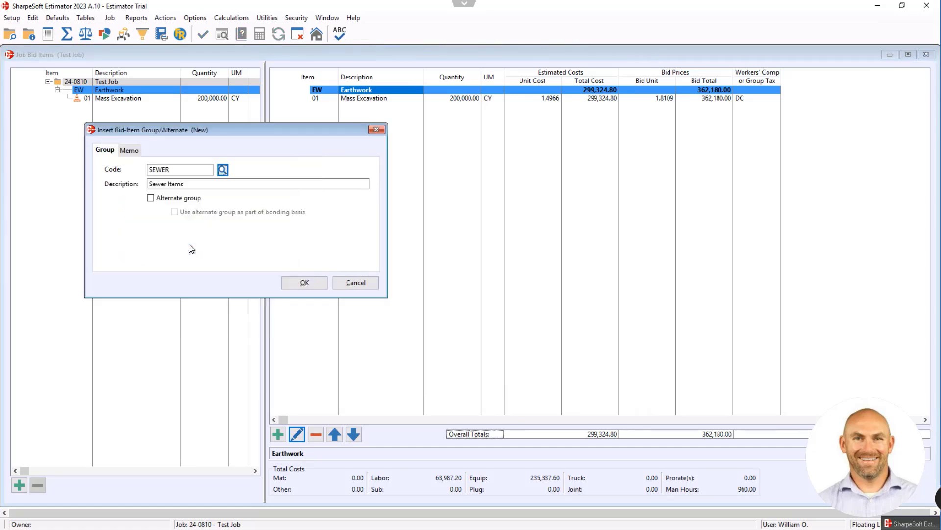
pyautogui.click(300, 281)
# Add a bid item under Sewer Items with item number 01 and description 8" SS Main.
pyautogui.press('Insert')
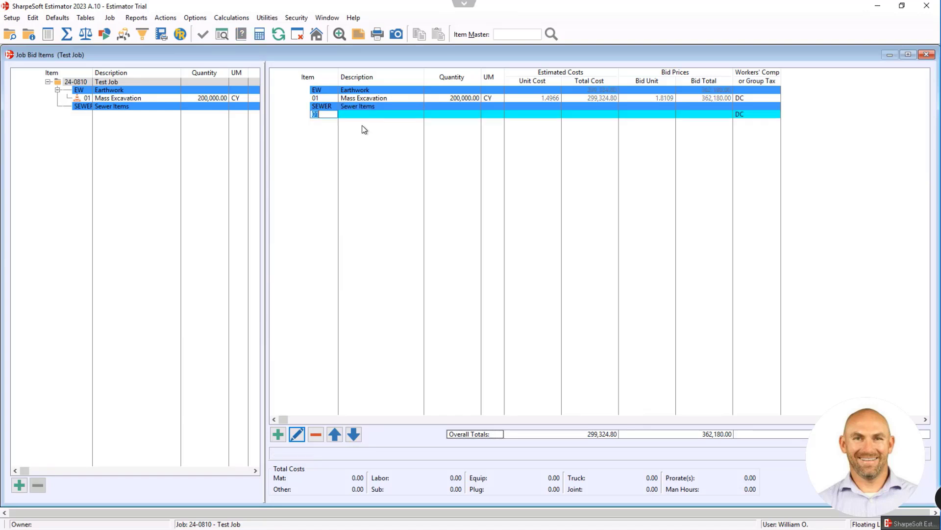
pyautogui.write('01')
pyautogui.press('Tab')
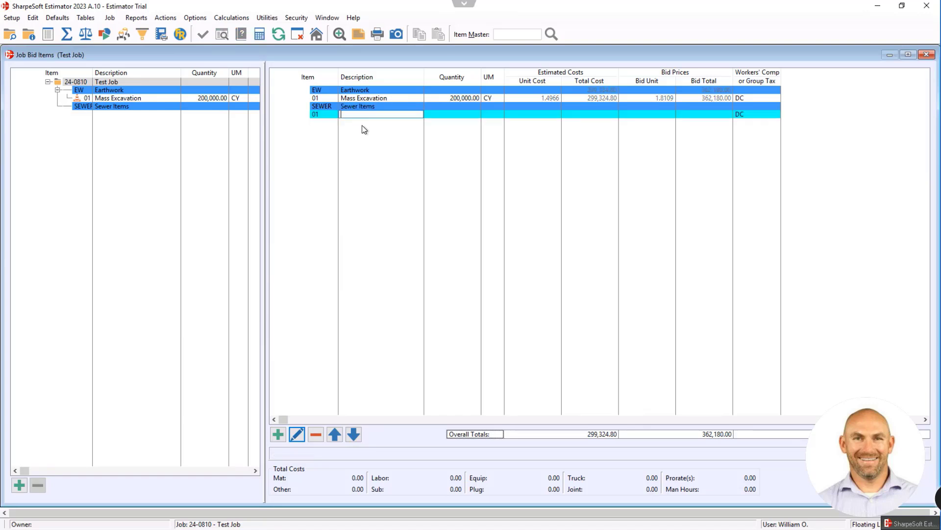
pyautogui.write('8" Ss')
pyautogui.press('BackSpace')
pyautogui.write('S <')
pyautogui.write('Maoin')
pyautogui.press('BackSpace')
pyautogui.press('BackSpace')
pyautogui.press('BackSpace')
pyautogui.write('in')
# Set the 8" SS Main quantity to 2000 with LF as the unit of measure and save the item.
pyautogui.press('Tab')
pyautogui.write('2000')
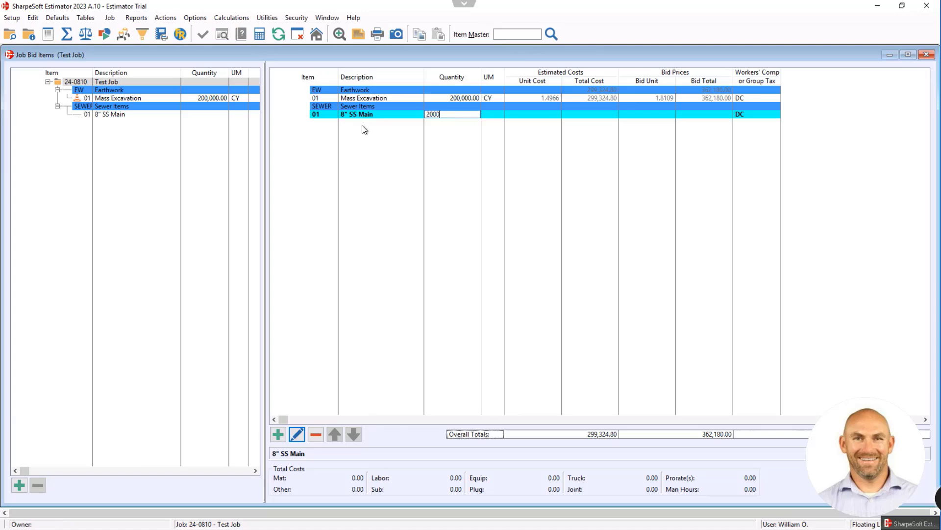
pyautogui.press('Tab')
pyautogui.write('LF')
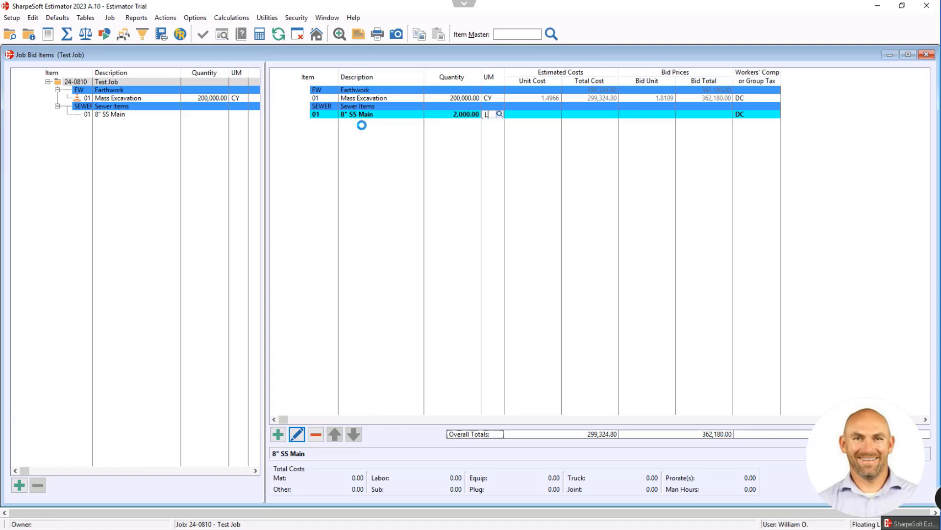
pyautogui.press('Return')
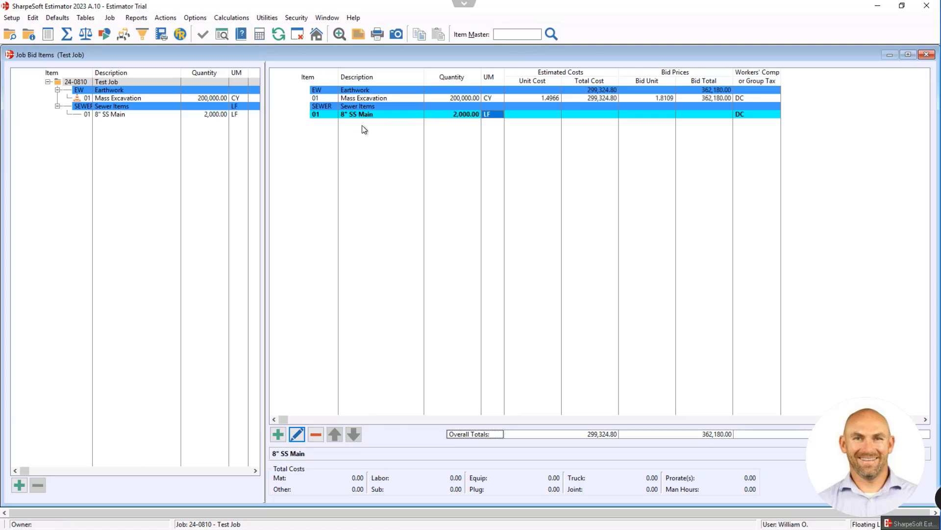
# Open the Mass Excavation bid item and set its total days to 15.
pyautogui.doubleClick(364, 99)
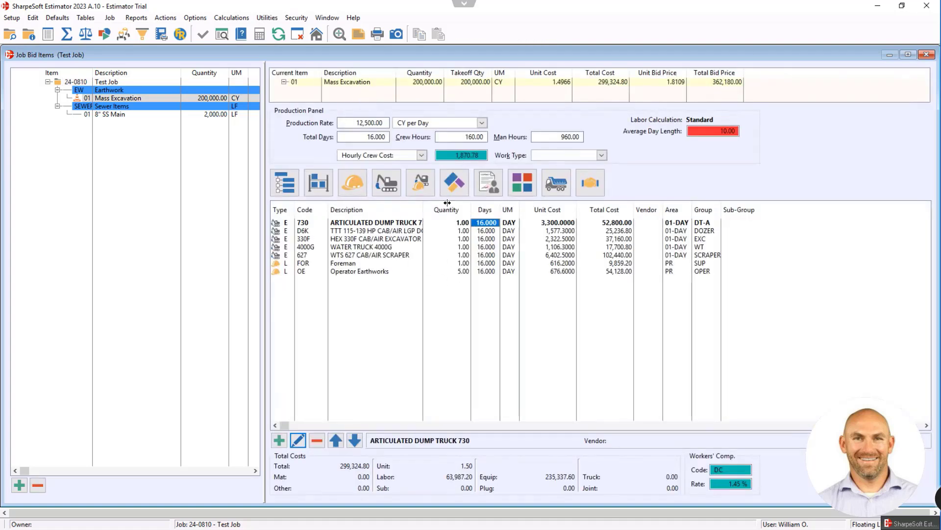
pyautogui.click(369, 137)
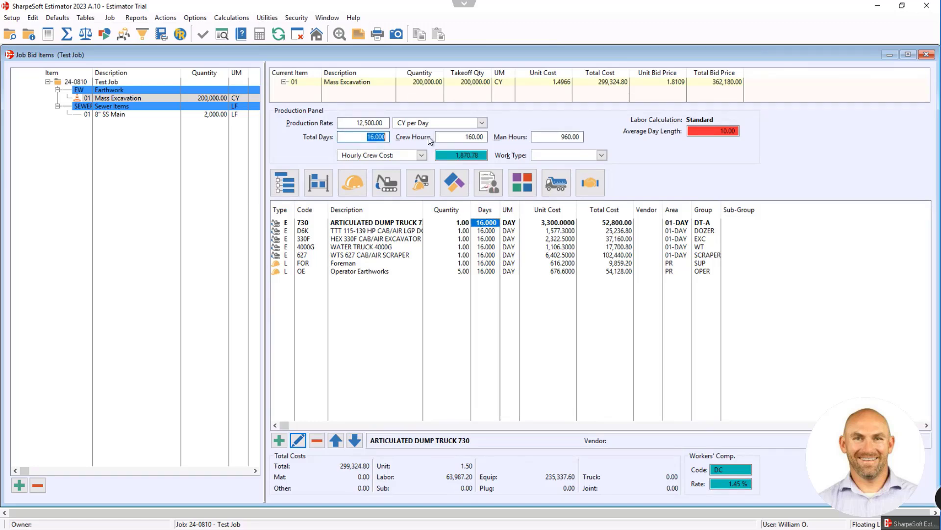
pyautogui.write('15')
pyautogui.press('Return')
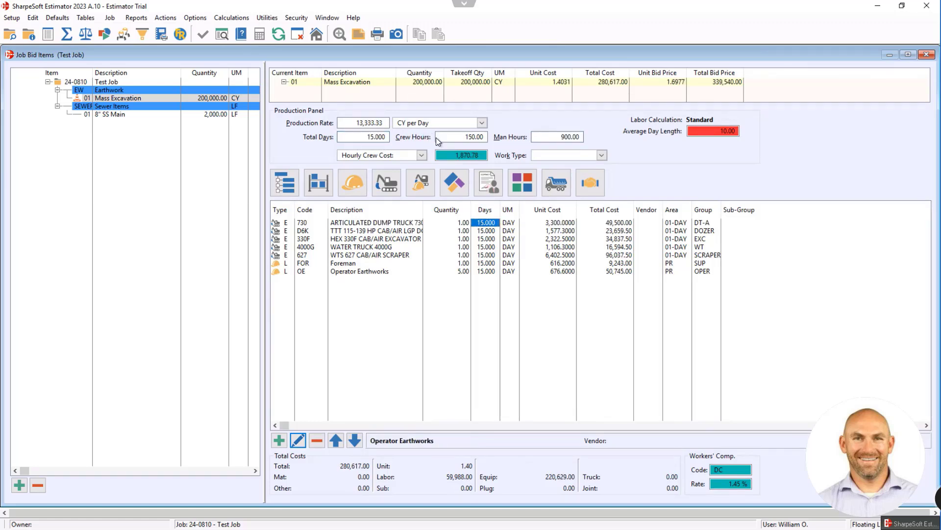
# Set the total days for Mass Excavation to 20 and close the item.
pyautogui.click(375, 136)
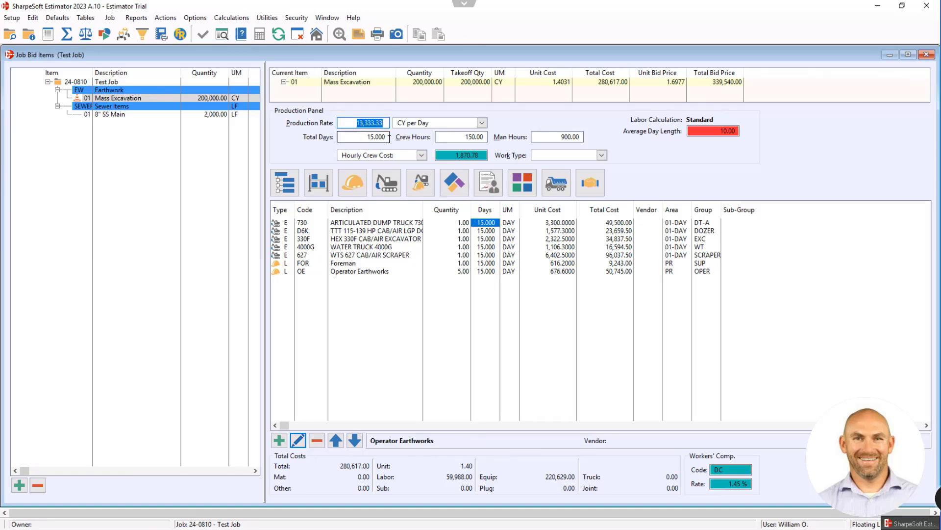
pyautogui.write('20')
pyautogui.press('Return')
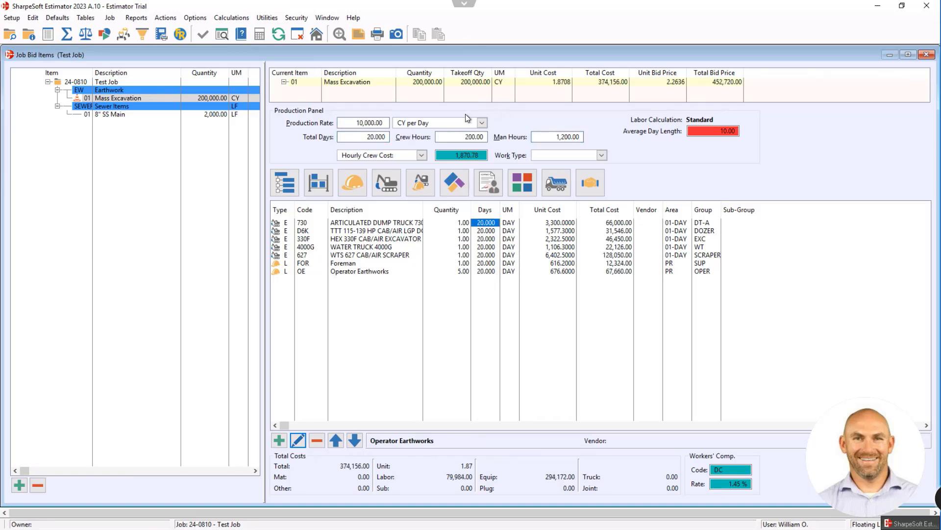
pyautogui.click(362, 122)
pyautogui.click(933, 56)
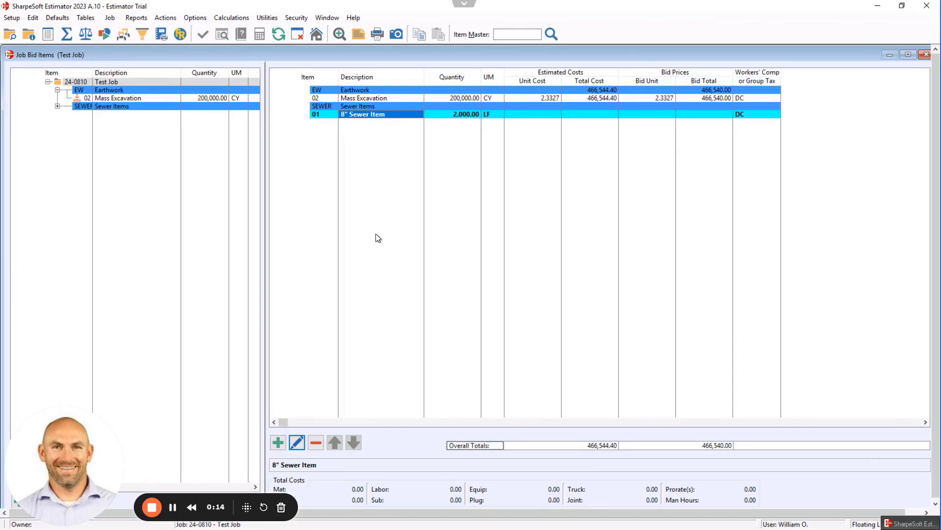
# Start saving Mass Excavation as an item master, creating and choosing group ME, described Mass Exc, under Regular Job Items.
pyautogui.rightClick(375, 99)
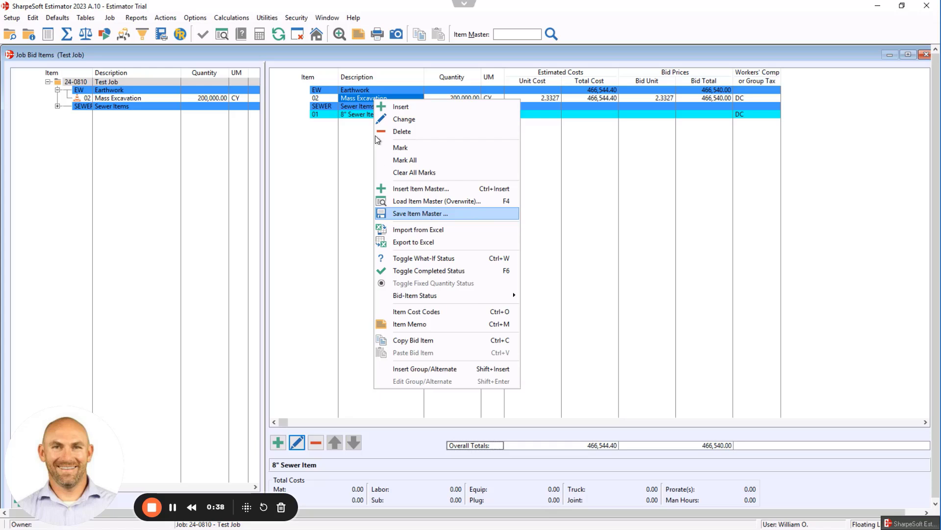
pyautogui.click(419, 213)
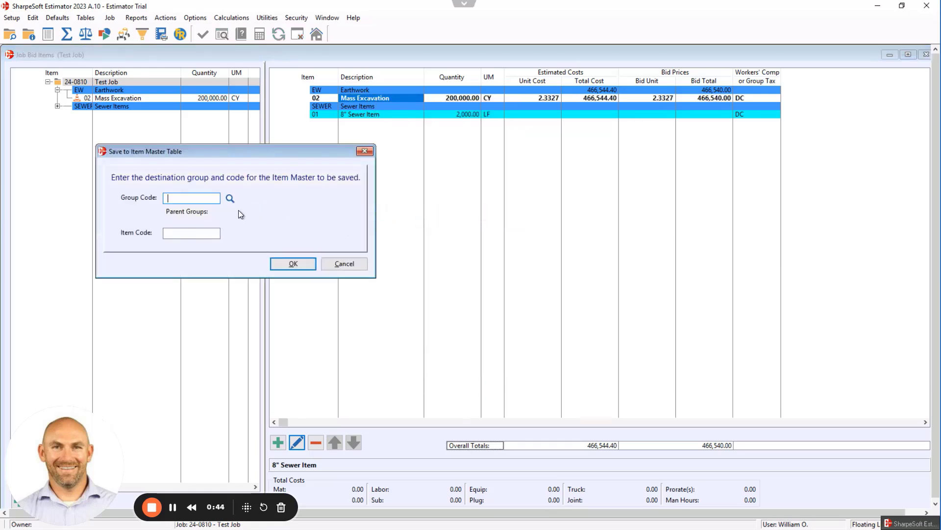
pyautogui.click(230, 198)
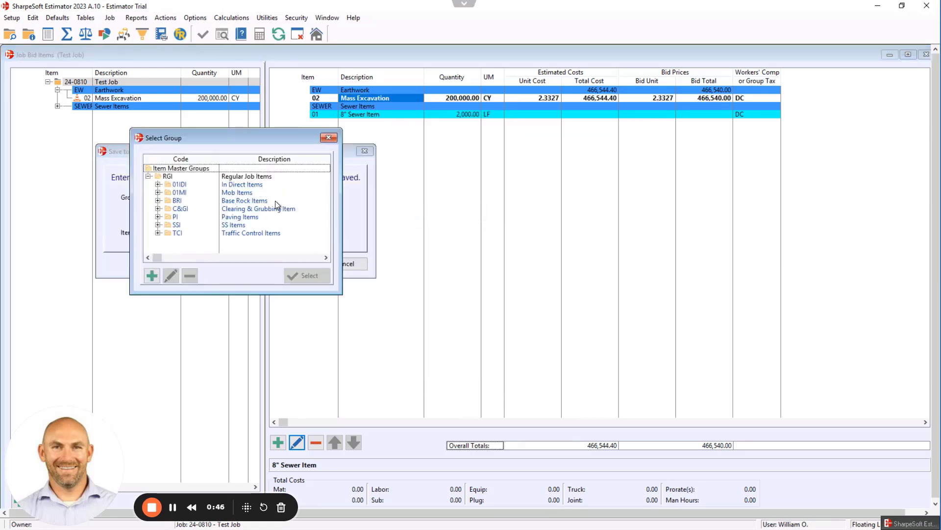
pyautogui.click(167, 176)
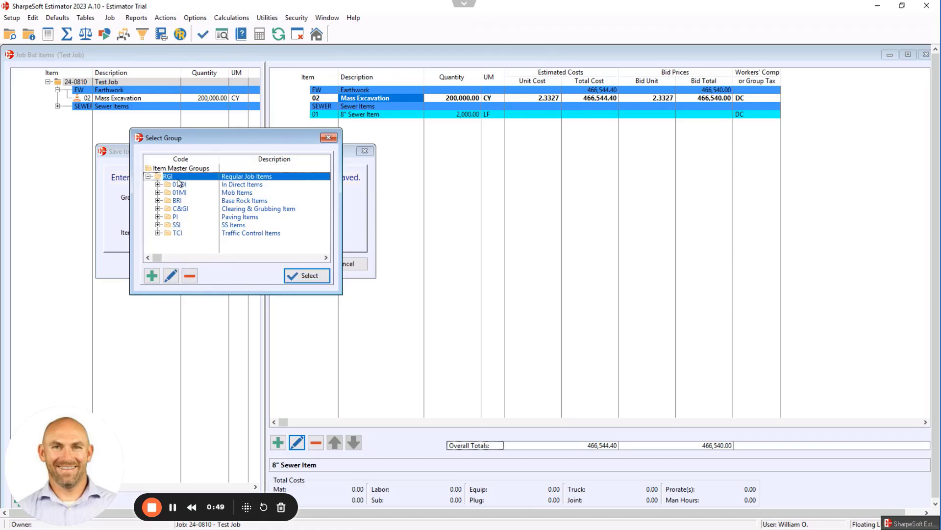
pyautogui.click(152, 276)
pyautogui.write('ME')
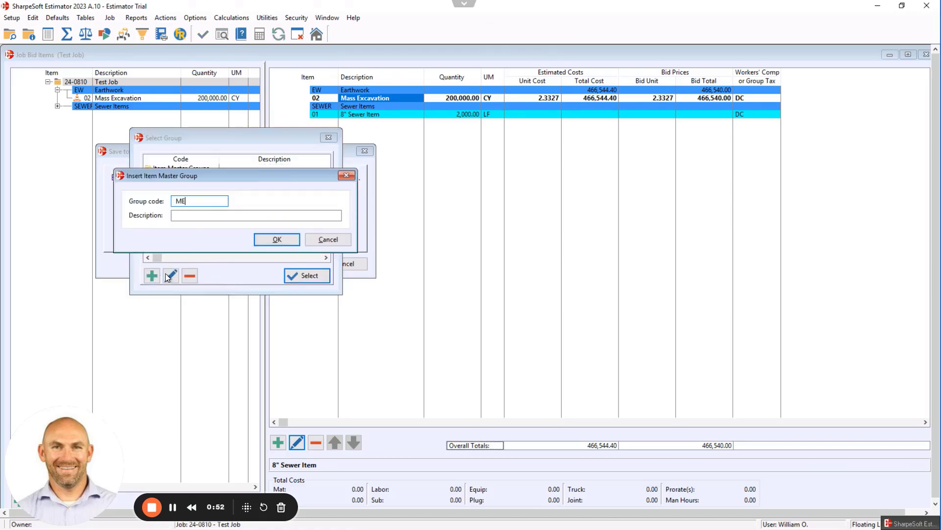
pyautogui.press('Tab')
pyautogui.write('Mass Exc')
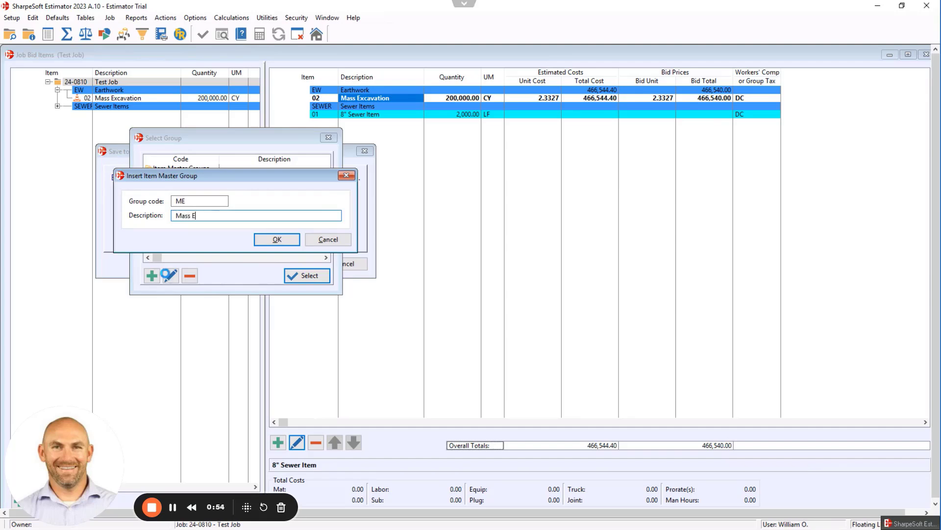
pyautogui.click(285, 242)
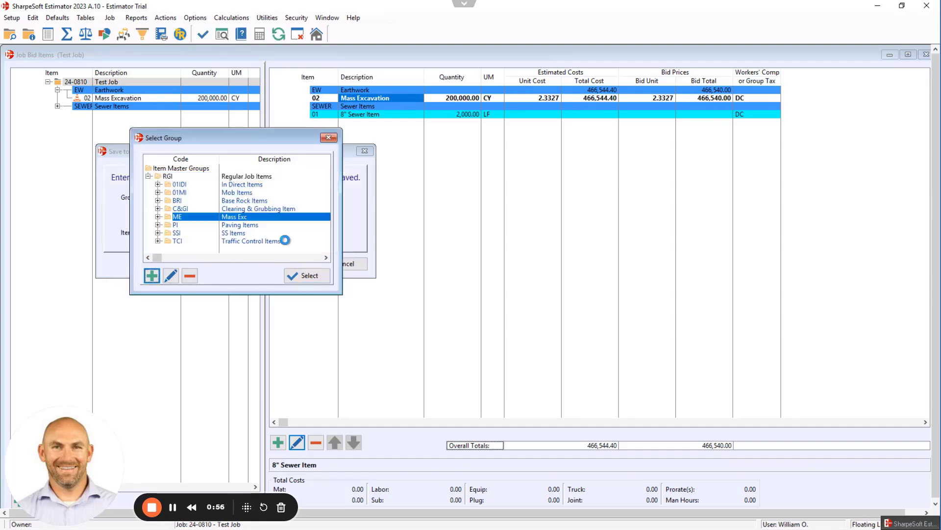
pyautogui.click(296, 277)
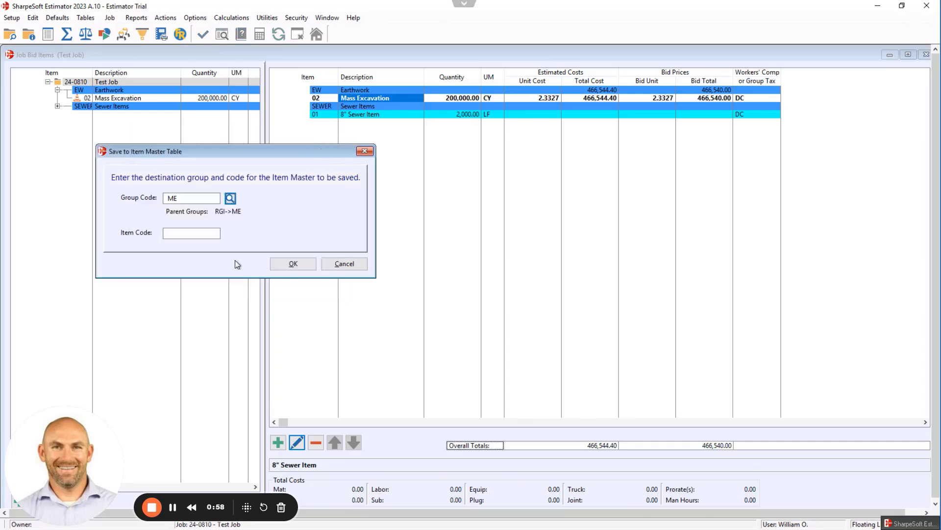
# Give the Mass Excavation item master the item code ME>200K and save it.
pyautogui.click(181, 233)
pyautogui.write('M')
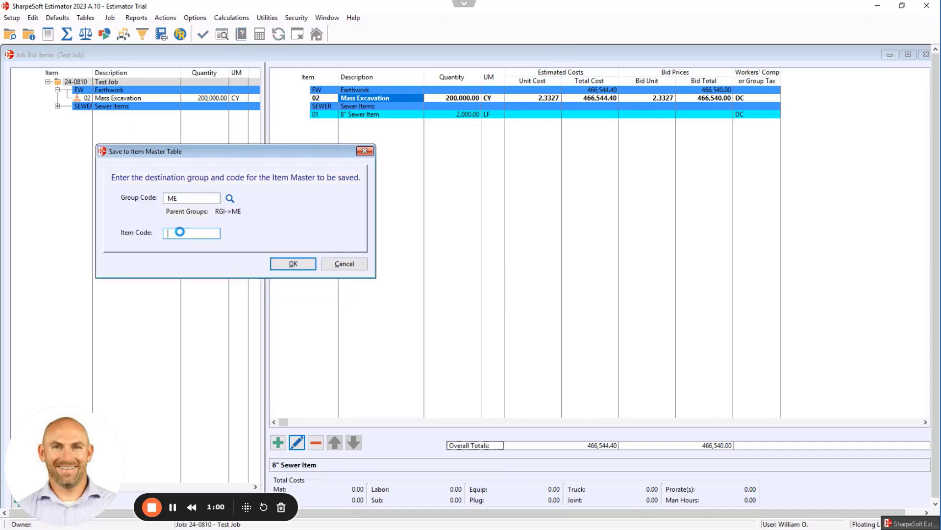
pyautogui.write('E')
pyautogui.write('02')
pyautogui.write('00')
pyautogui.write('K')
pyautogui.click(183, 234)
pyautogui.press('BackSpace')
pyautogui.write('>')
pyautogui.click(303, 267)
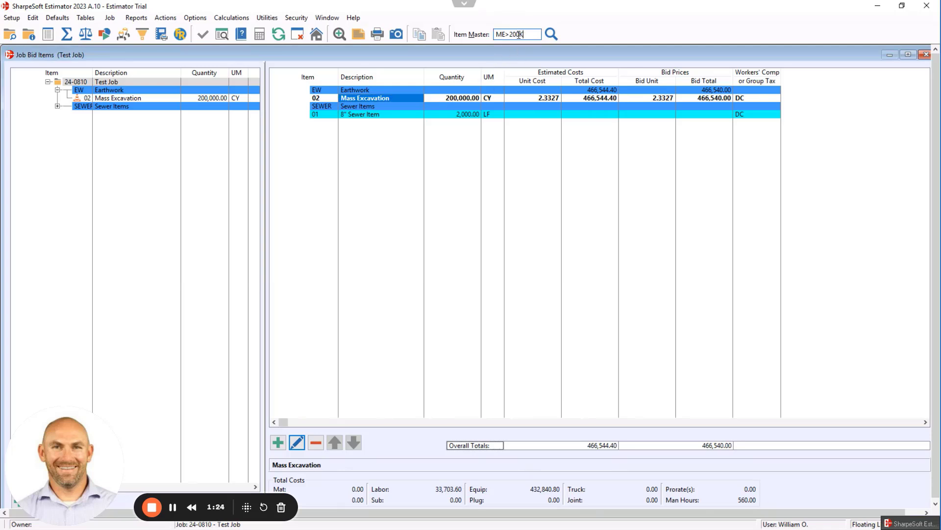
pyautogui.moveTo(524, 35); pyautogui.dragTo(494, 34)
# Delete the Mass Excavation bid item from the Earthwork group.
pyautogui.rightClick(376, 101)
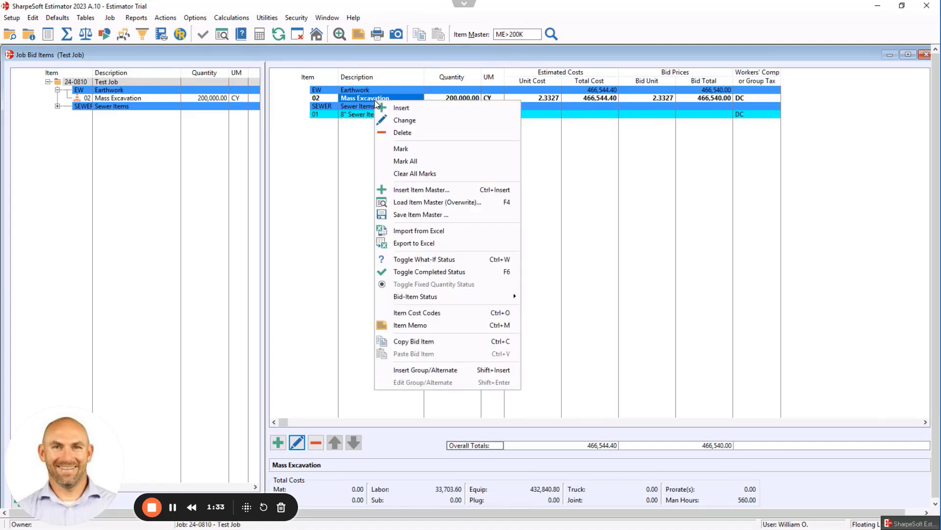
pyautogui.click(410, 133)
pyautogui.click(440, 306)
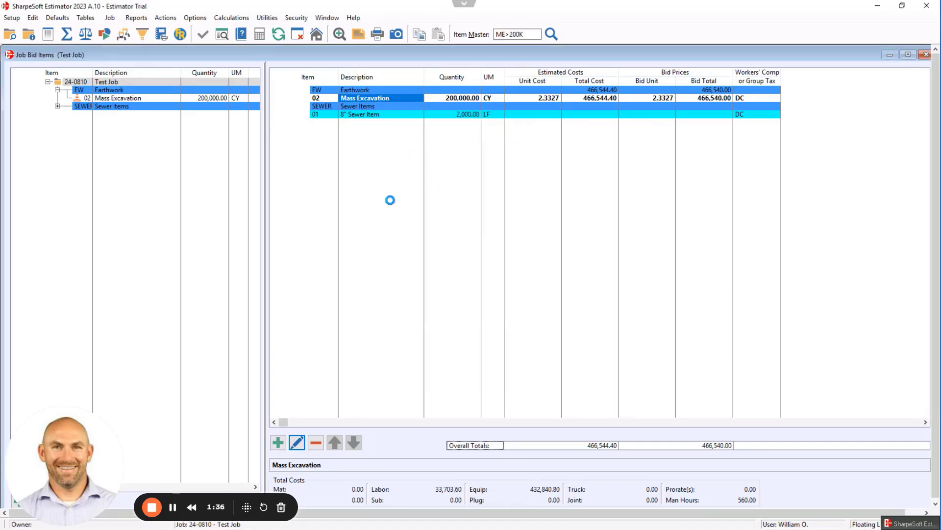
# Insert the Mass Excavation item master from group ME into Earthwork, using Rental Per Day equipment and Private Rate labor.
pyautogui.click(348, 91)
pyautogui.rightClick(349, 91)
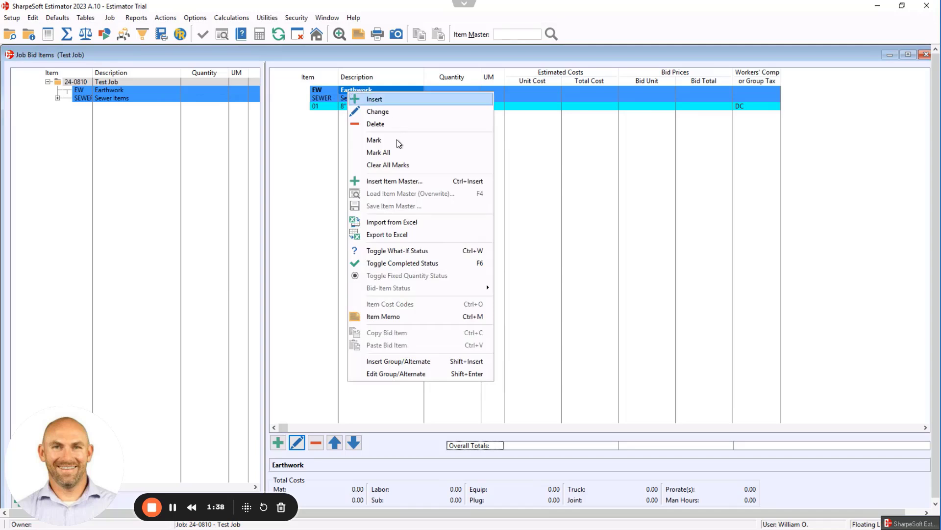
pyautogui.click(402, 181)
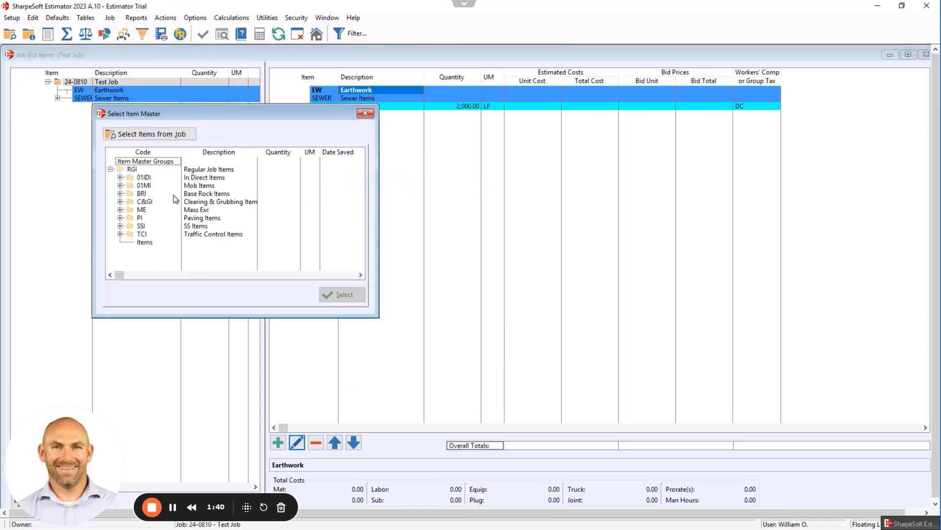
pyautogui.click(120, 209)
pyautogui.click(208, 228)
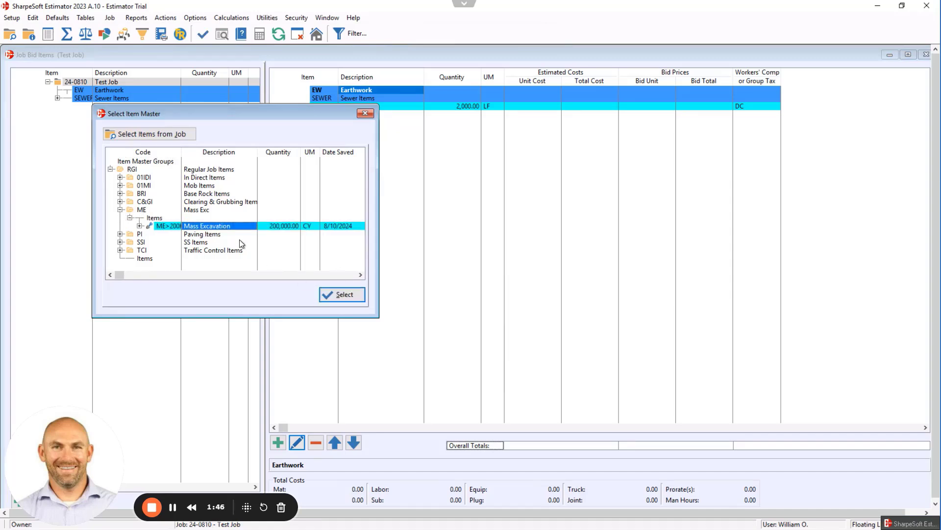
pyautogui.click(338, 296)
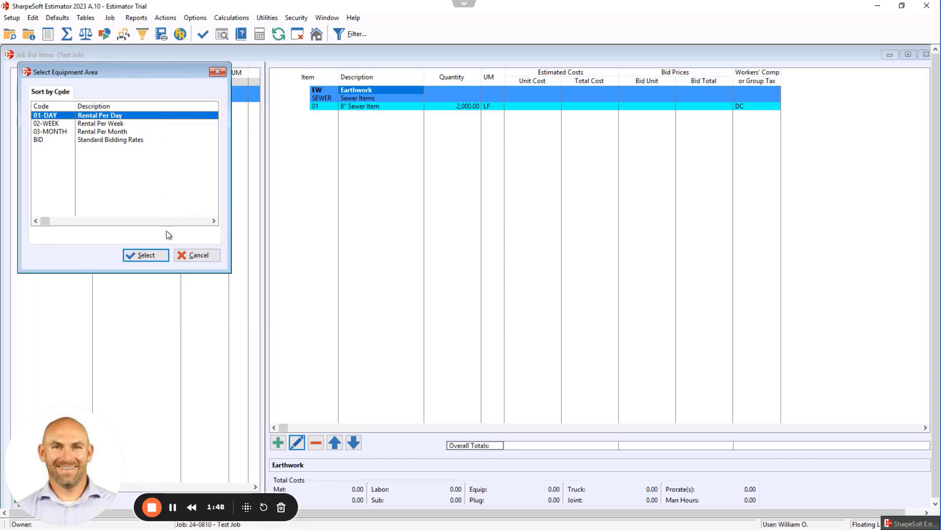
pyautogui.click(149, 260)
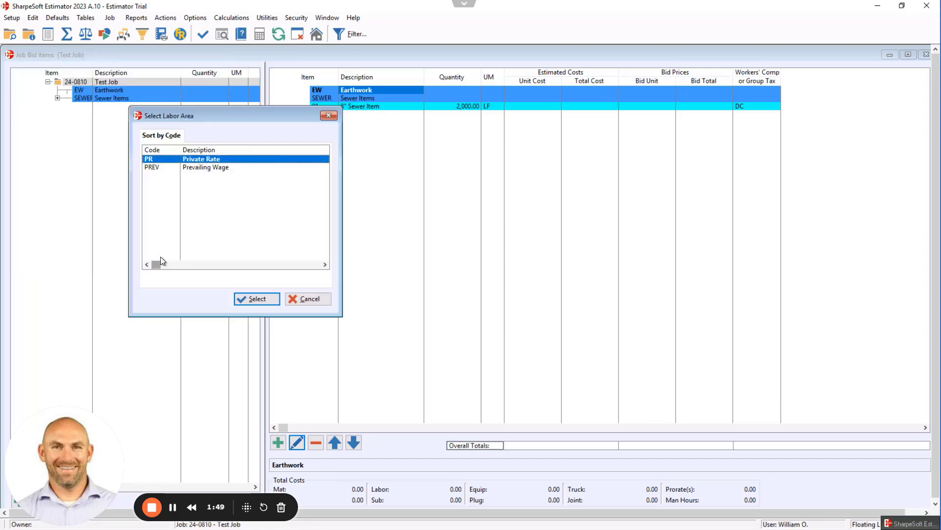
pyautogui.click(253, 303)
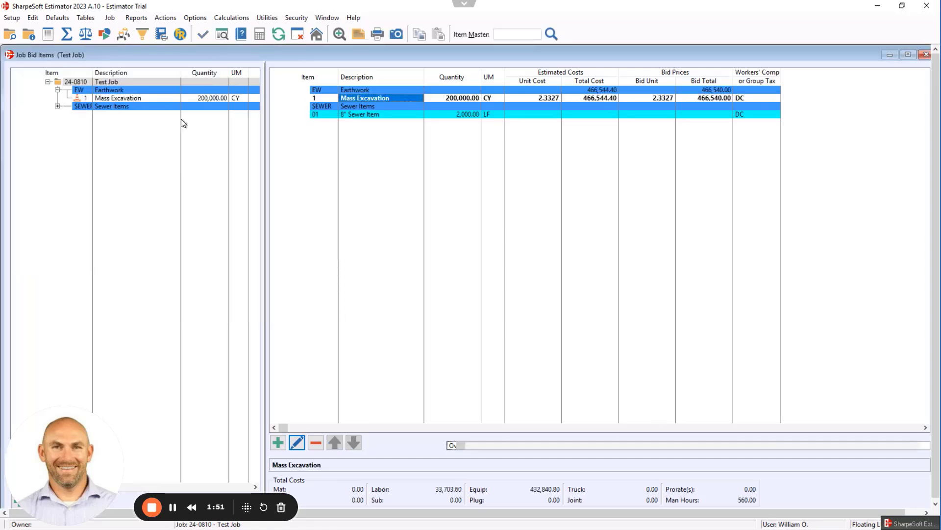
# Set the Mass Excavation quantity to 150,000 CY and adjust the sub-item and detail costs accordingly.
pyautogui.click(455, 98)
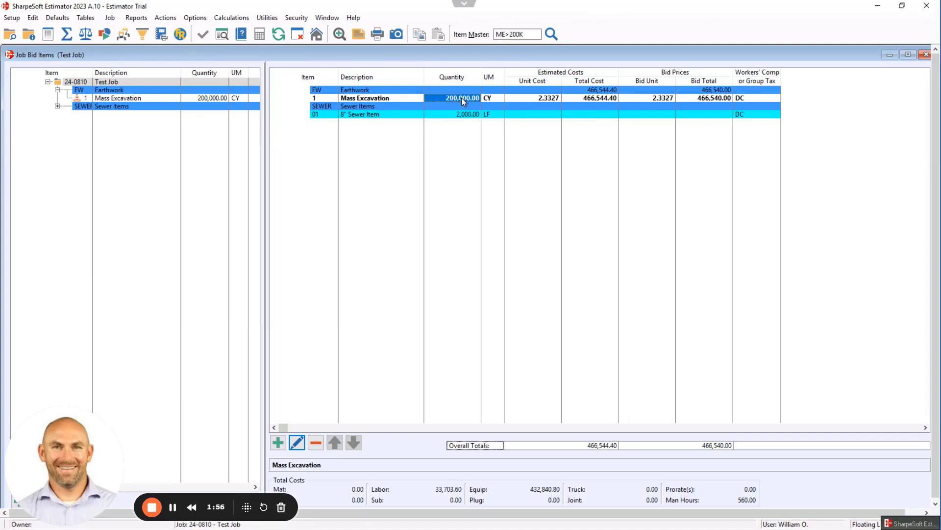
pyautogui.write('1500000')
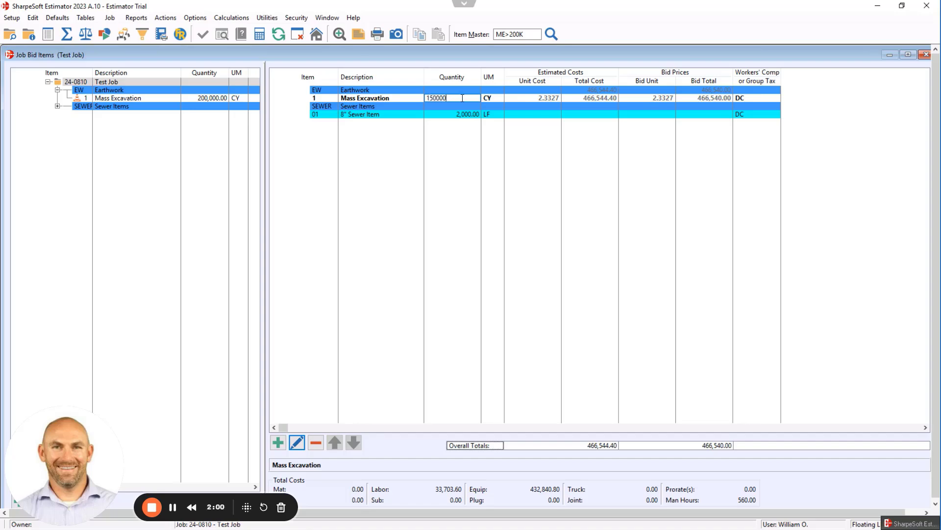
pyautogui.press('Return')
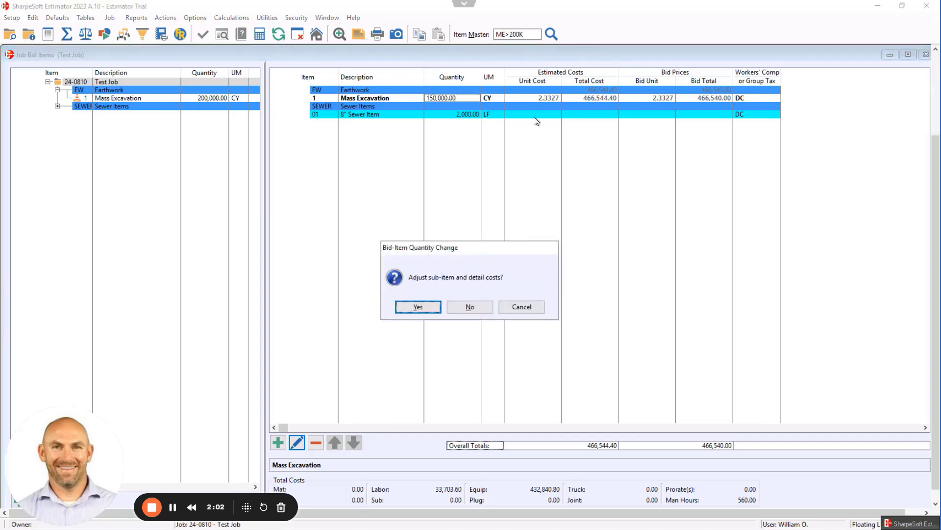
pyautogui.click(419, 306)
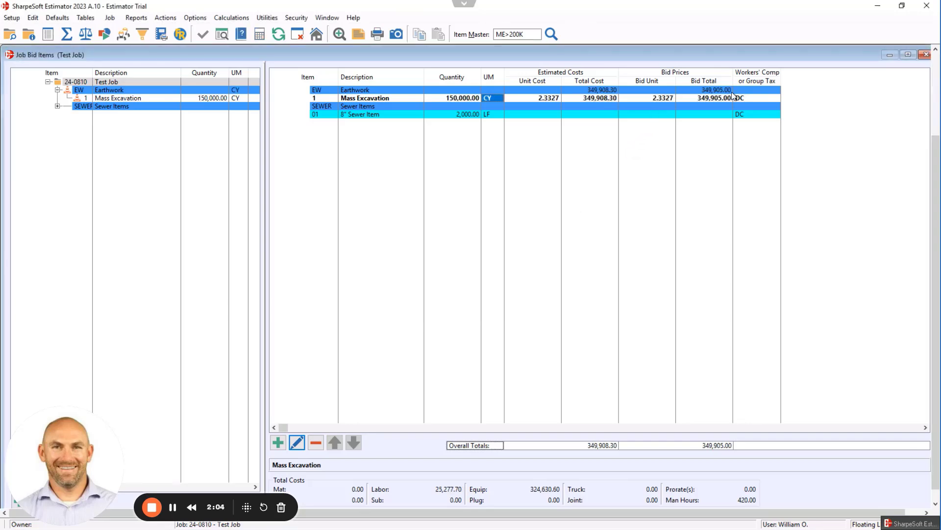
# Set Mass Excavation's production rate to 1,500 CY per day and return to the job's full bid item list.
pyautogui.doubleClick(457, 98)
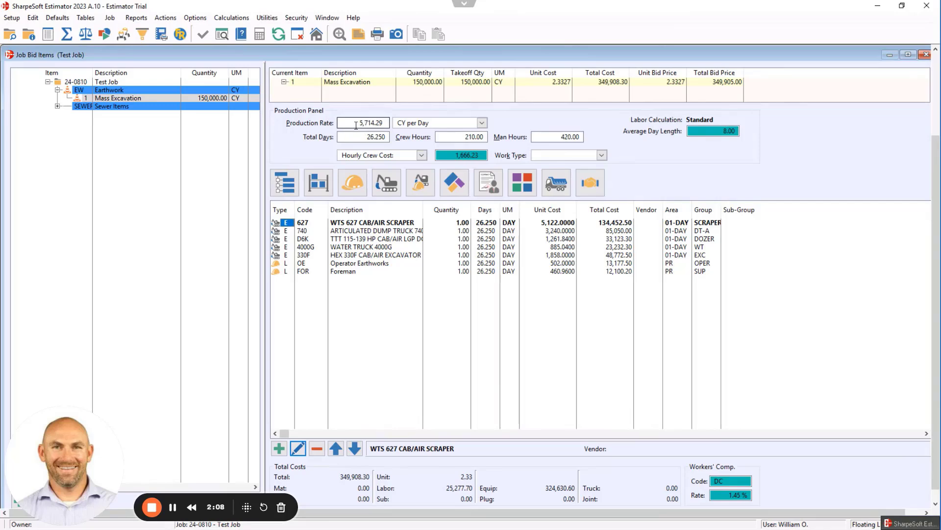
pyautogui.moveTo(356, 125); pyautogui.dragTo(402, 125)
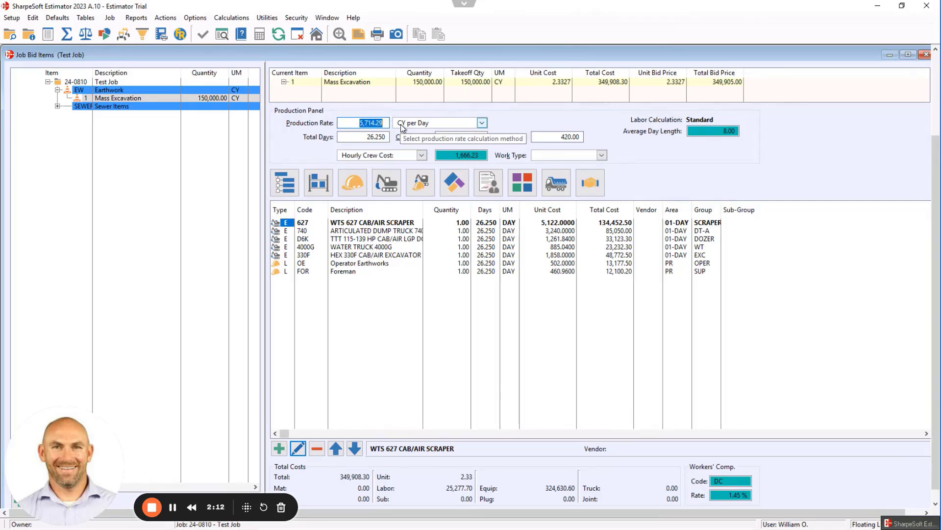
pyautogui.write('1500')
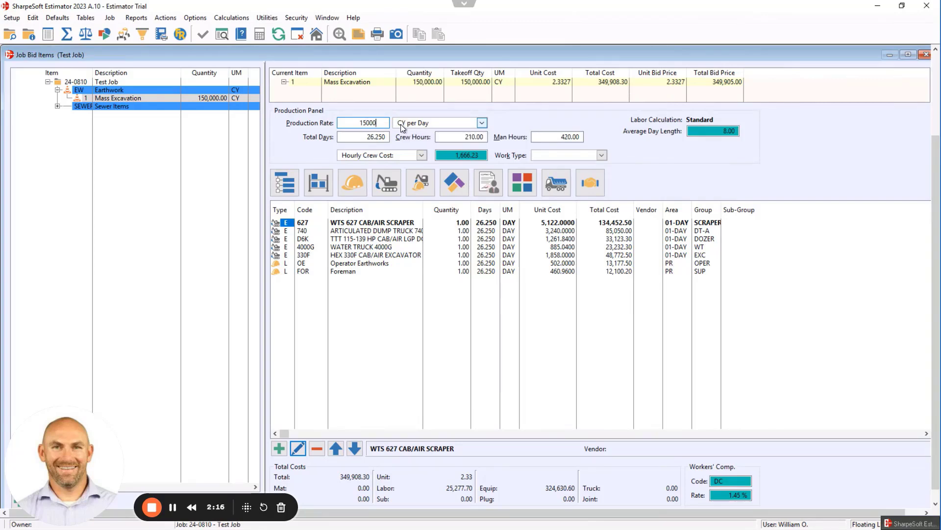
pyautogui.press('Return')
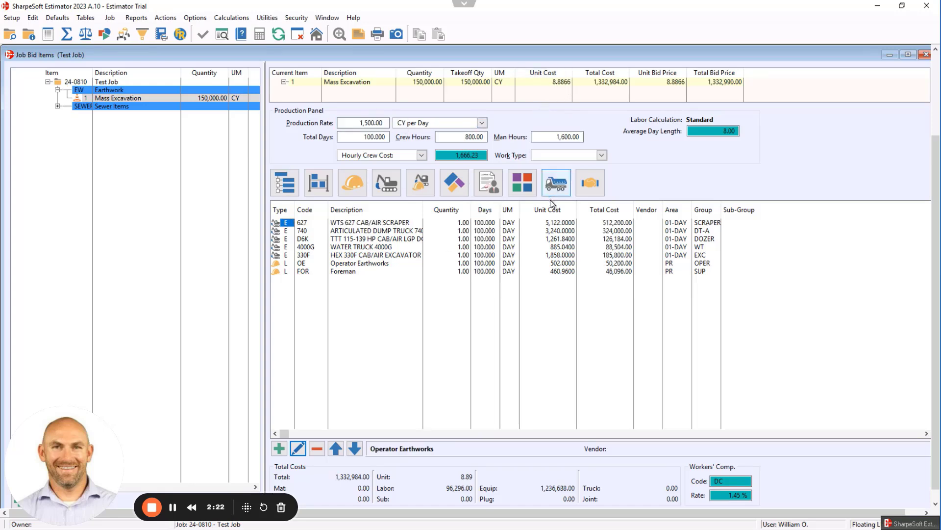
pyautogui.press('Escape')
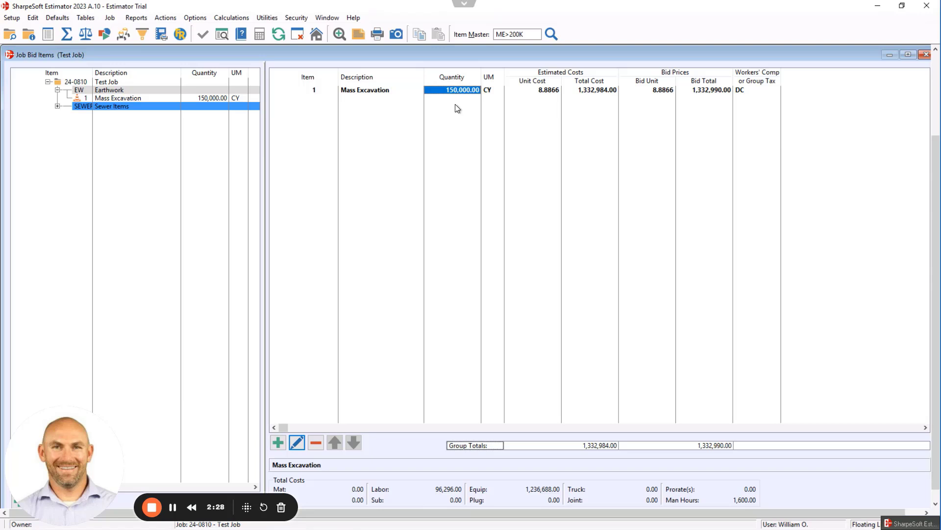
pyautogui.press('Escape')
# Choose item master 8SS10, 8" Sanitary Sewer 10' Deep, from SS Items to overwrite the 8" Sewer Item.
pyautogui.click(367, 115)
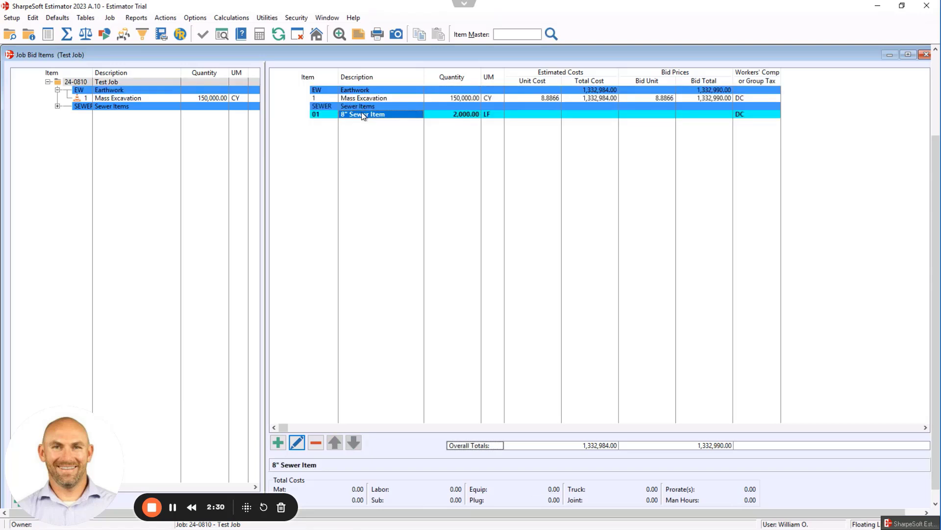
pyautogui.rightClick(362, 117)
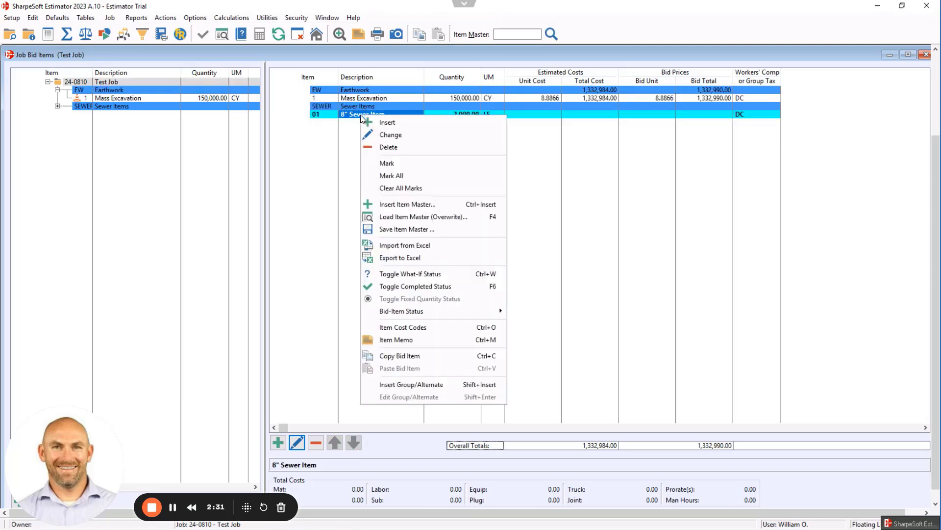
pyautogui.click(407, 216)
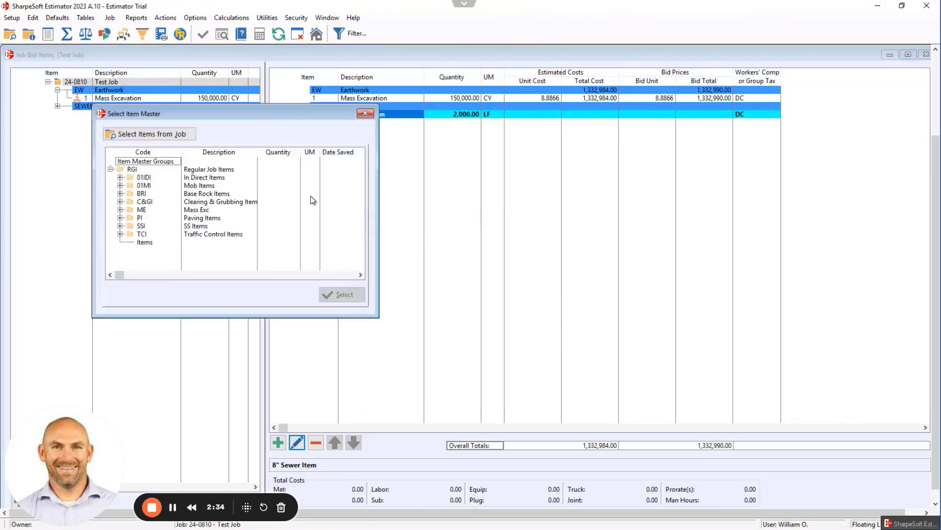
pyautogui.click(120, 225)
pyautogui.click(203, 242)
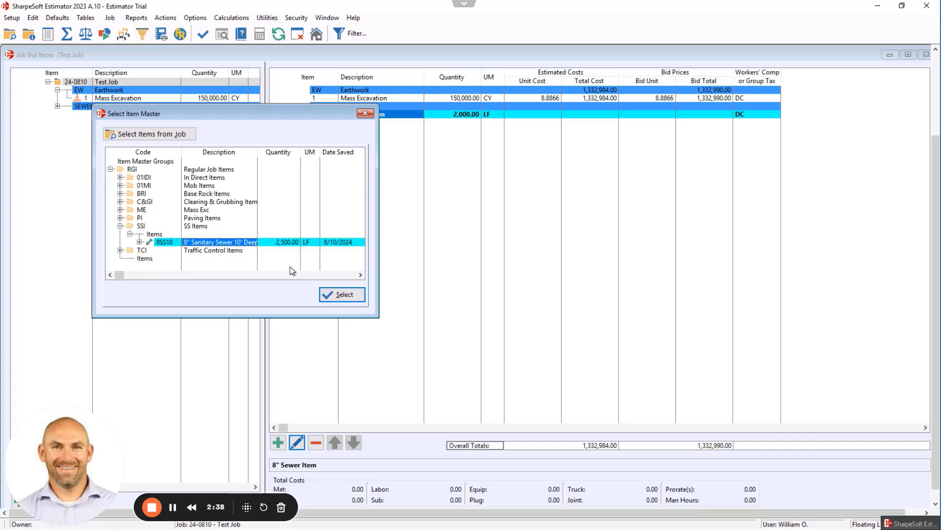
pyautogui.click(341, 294)
# Load the item master keeping the existing description and quantity, with the Rental Per Day equipment area and the preselected labor area.
pyautogui.click(231, 220)
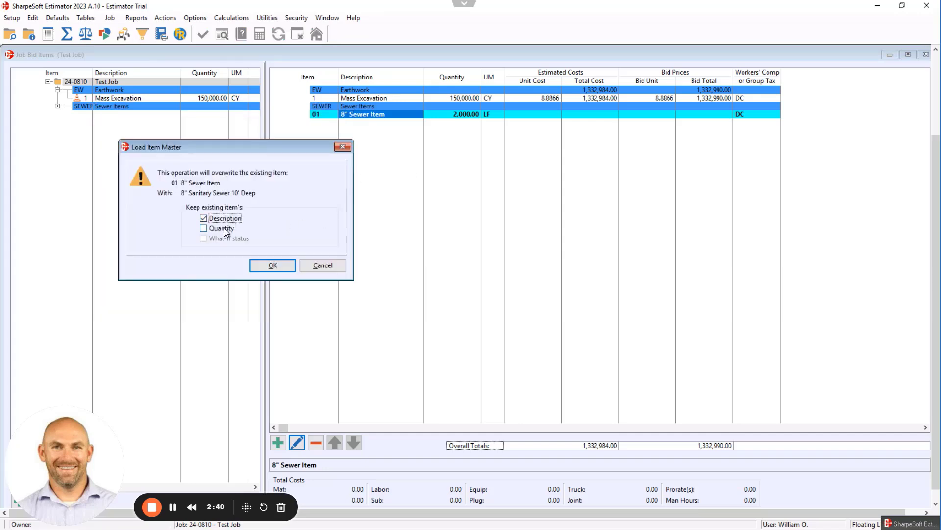
pyautogui.click(224, 228)
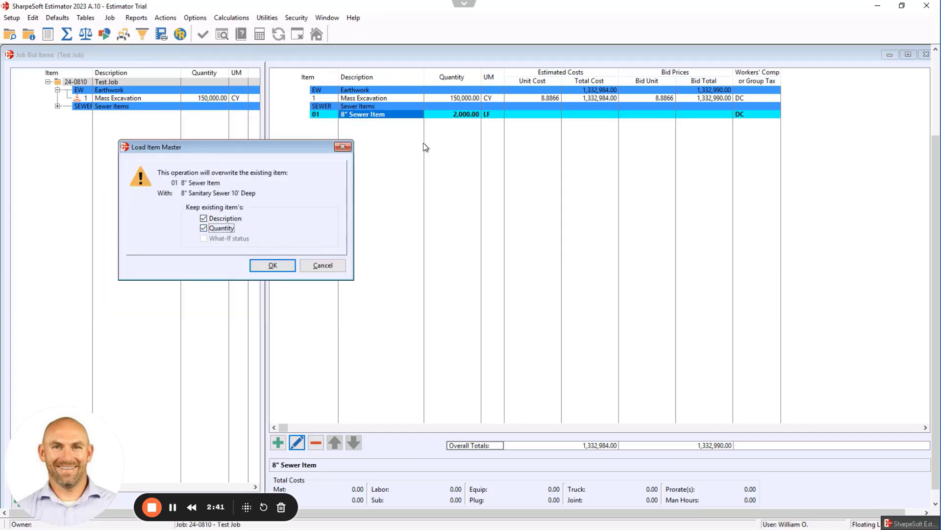
pyautogui.click(290, 265)
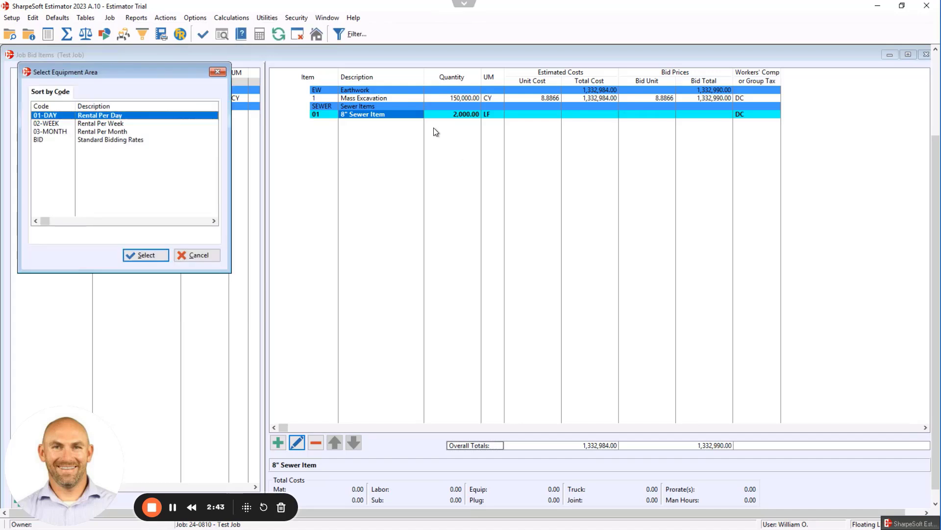
pyautogui.click(154, 256)
pyautogui.click(256, 298)
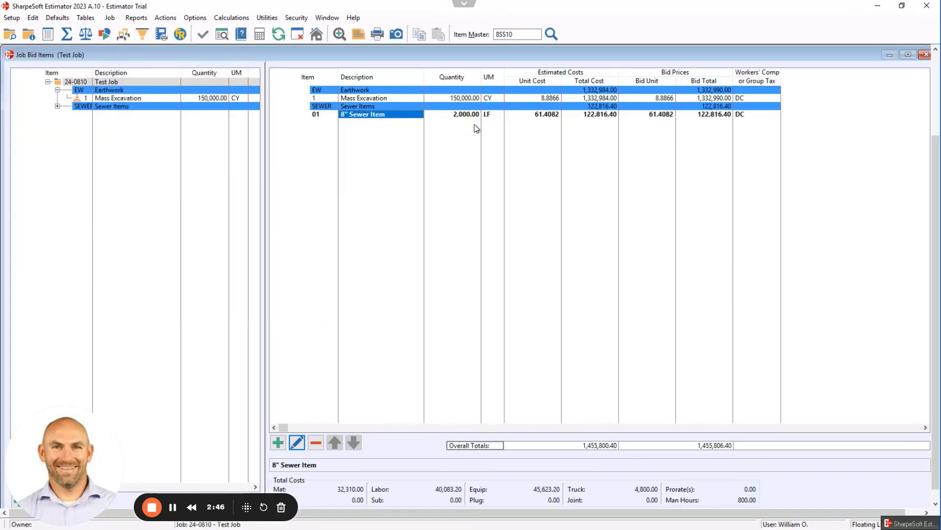
# Open the 8" Sewer Item's sub-items, toggle the what-if status of Exc Inst Backfill, and return to the bid item list.
pyautogui.click(465, 114)
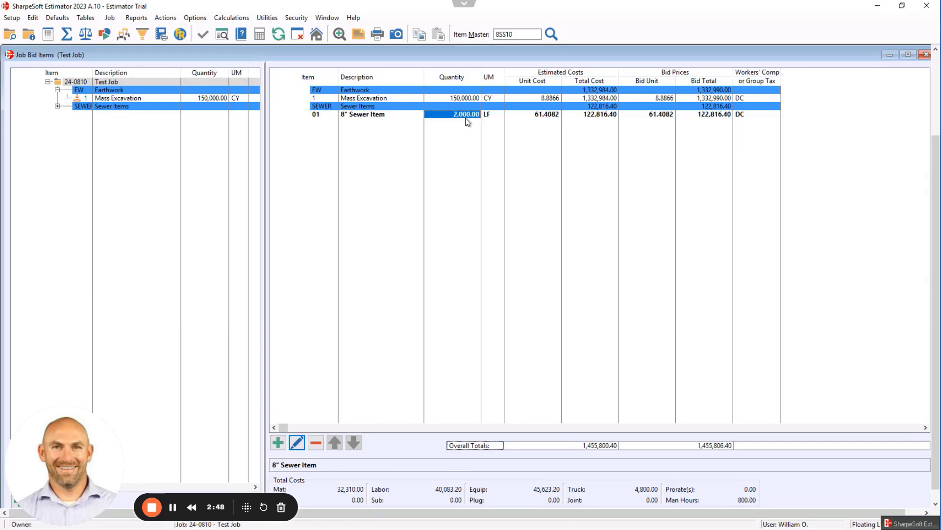
pyautogui.doubleClick(465, 114)
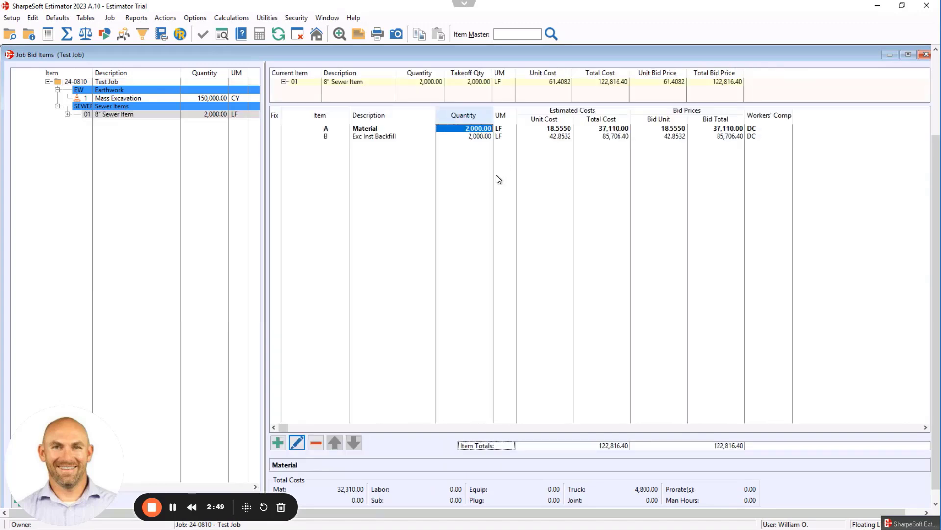
pyautogui.click(390, 135)
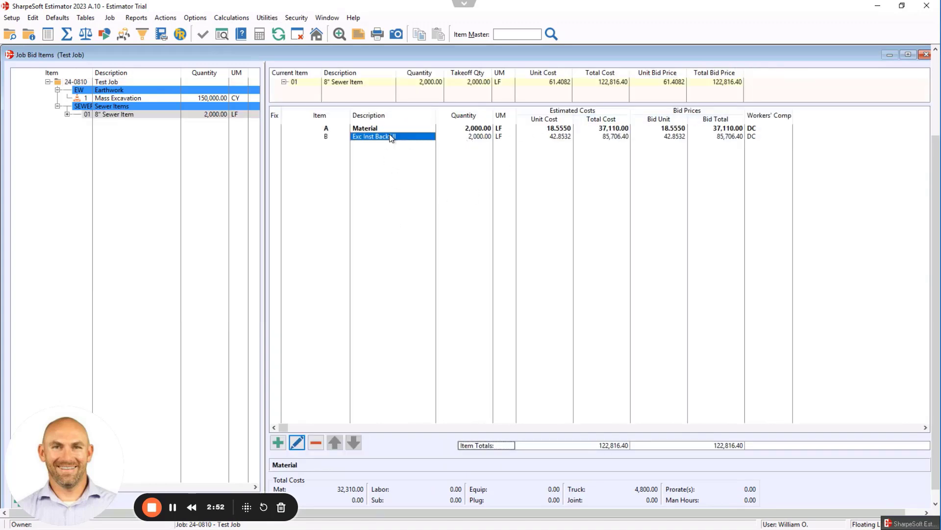
pyautogui.rightClick(390, 134)
pyautogui.click(437, 296)
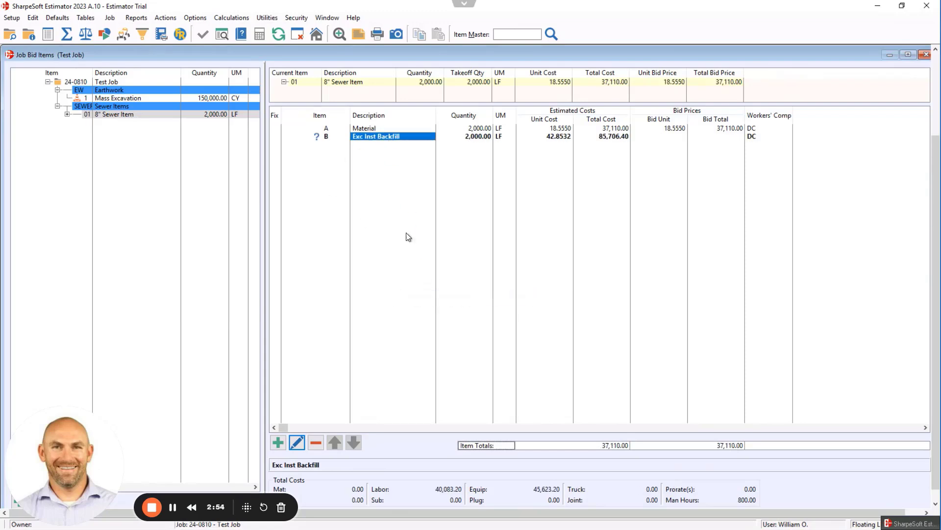
pyautogui.press('Escape')
pyautogui.press('Escape')
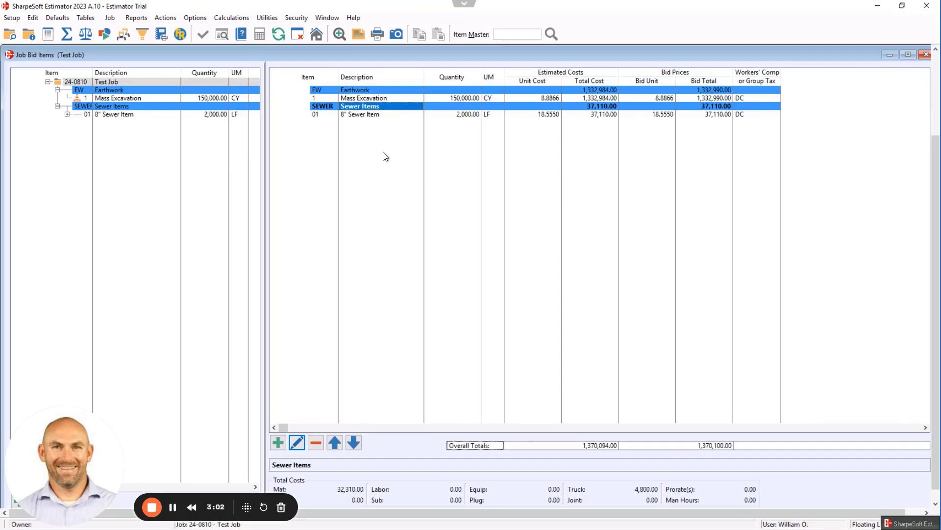
# Start inserting item masters from the Mass Excavation row and mark Clearing And Grubbing and Mulch Type 1 Hydro in the C&GI group.
pyautogui.click(360, 97)
pyautogui.rightClick(360, 97)
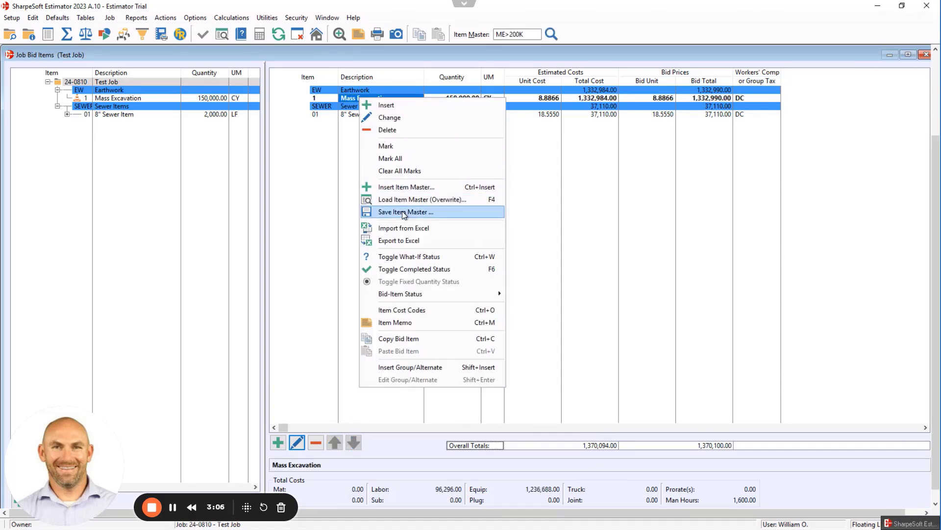
pyautogui.click(399, 190)
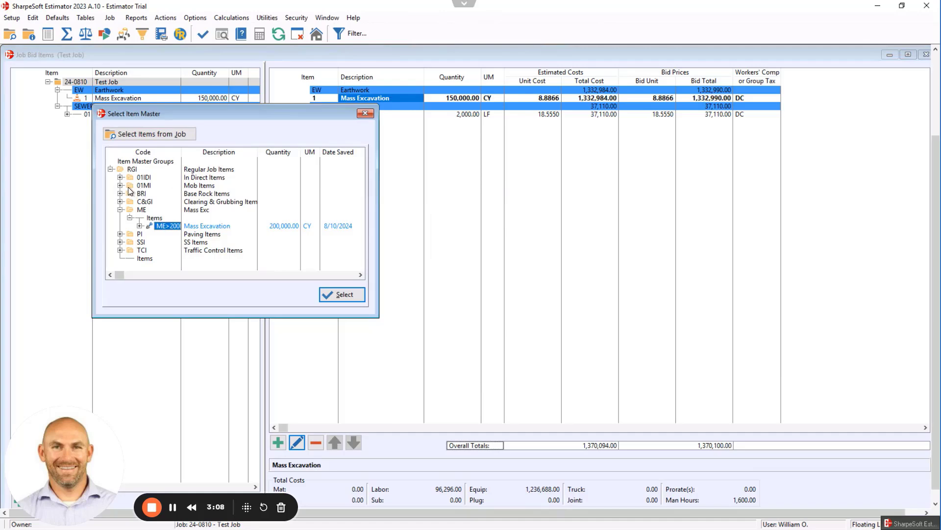
pyautogui.click(120, 193)
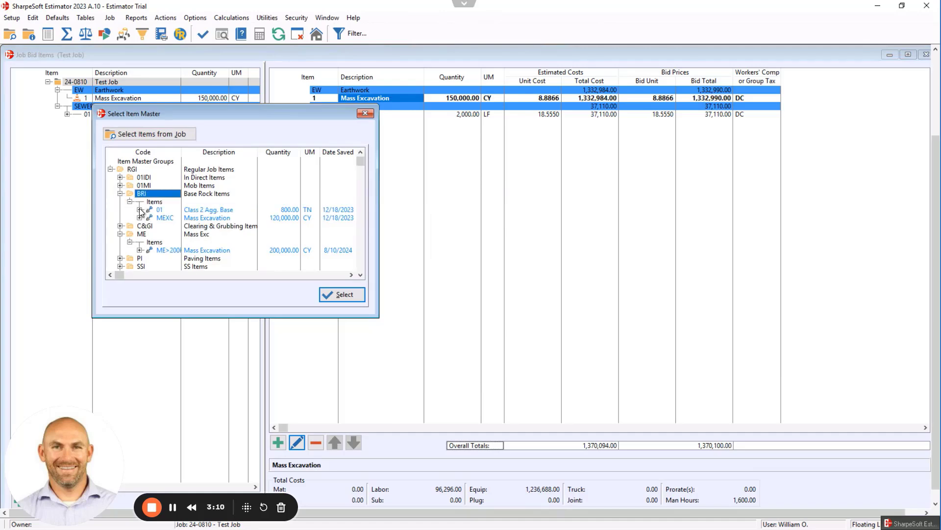
pyautogui.click(121, 226)
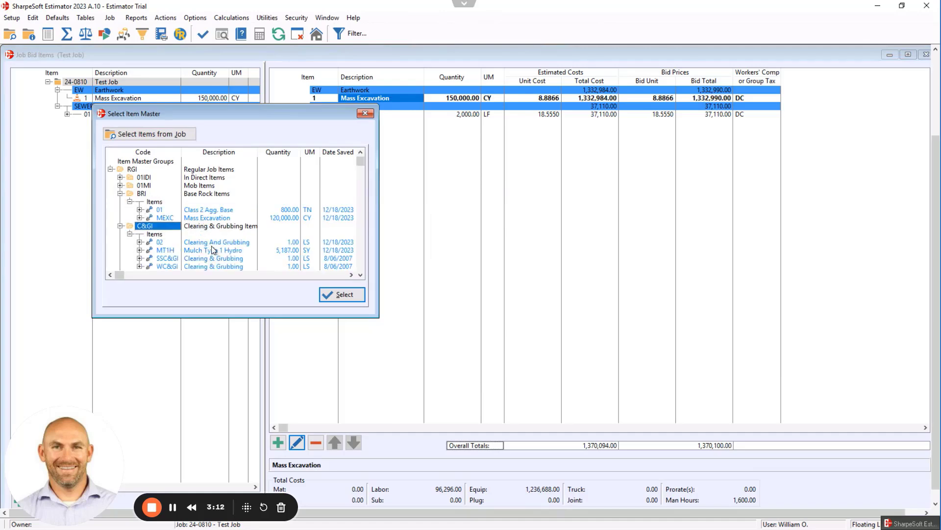
pyautogui.click(210, 243)
pyautogui.keyDown('ctrl'); pyautogui.click(211, 250); pyautogui.keyUp('ctrl')
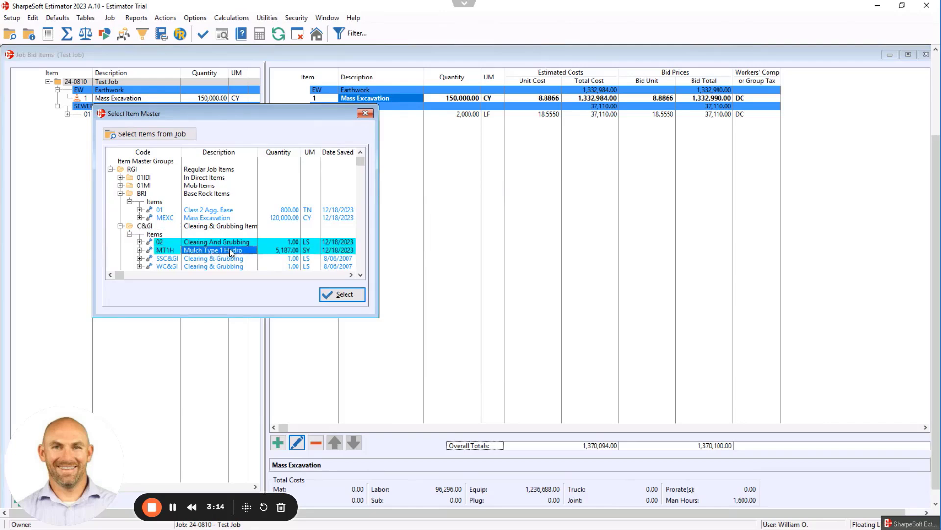
# Add Roadway Paving from Paving Items to the selection and insert the item masters with the Rental Per Day equipment area and preselected labor area.
pyautogui.scroll(-2, 291, 224)
pyautogui.scroll(-1, 291, 224)
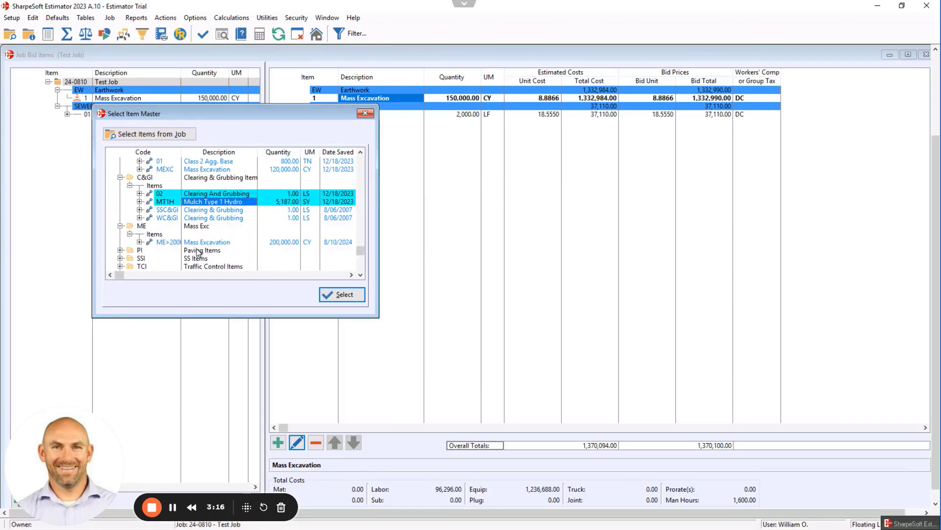
pyautogui.click(125, 250)
pyautogui.click(120, 250)
pyautogui.click(203, 267)
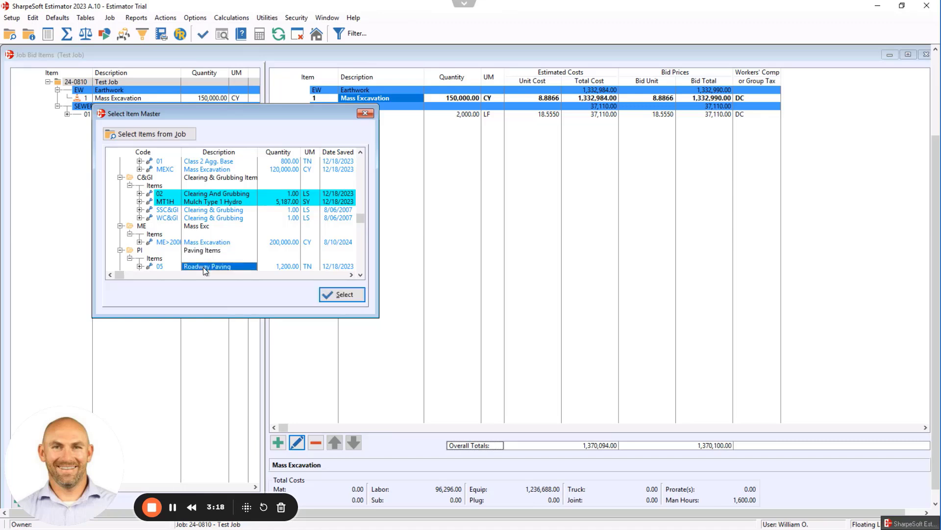
pyautogui.click(340, 299)
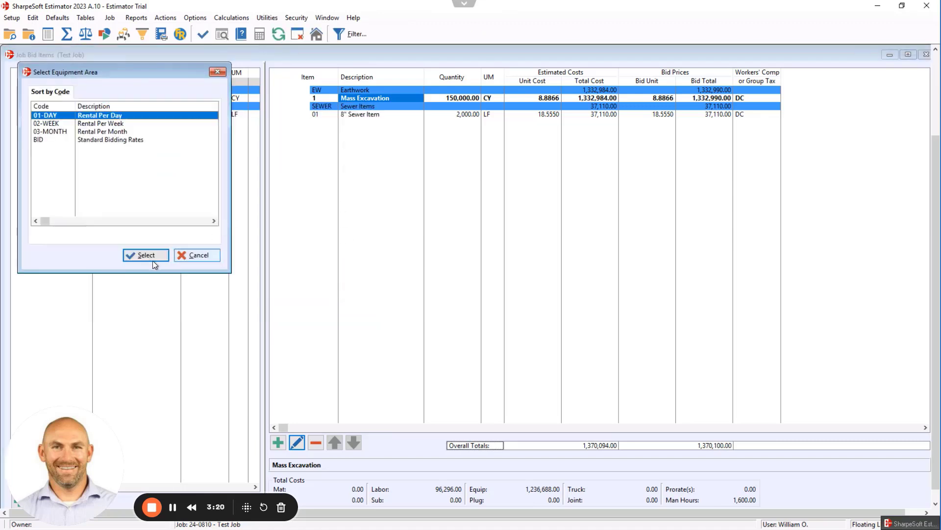
pyautogui.click(141, 255)
pyautogui.click(252, 300)
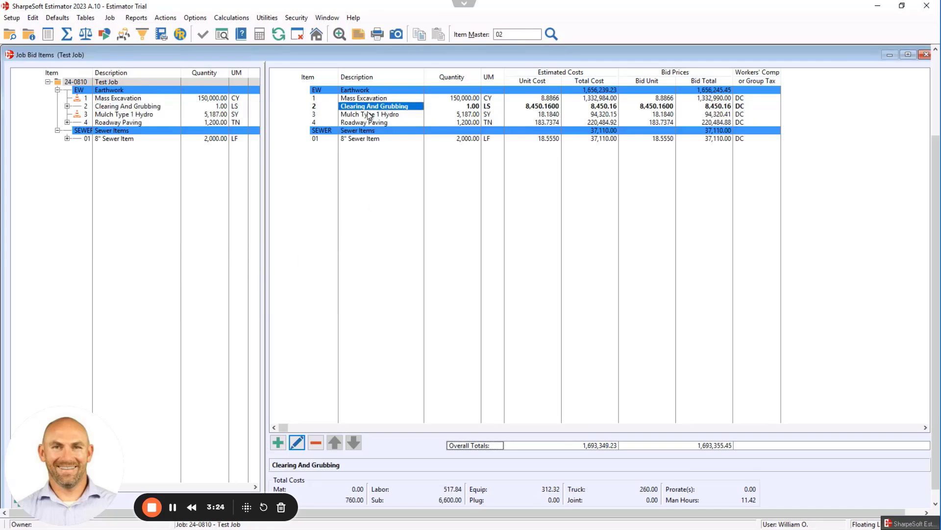
# Set the Mulch Type 1 Hydro quantity to 2,000 SY and adjust its sub-item and detail costs.
pyautogui.click(476, 114)
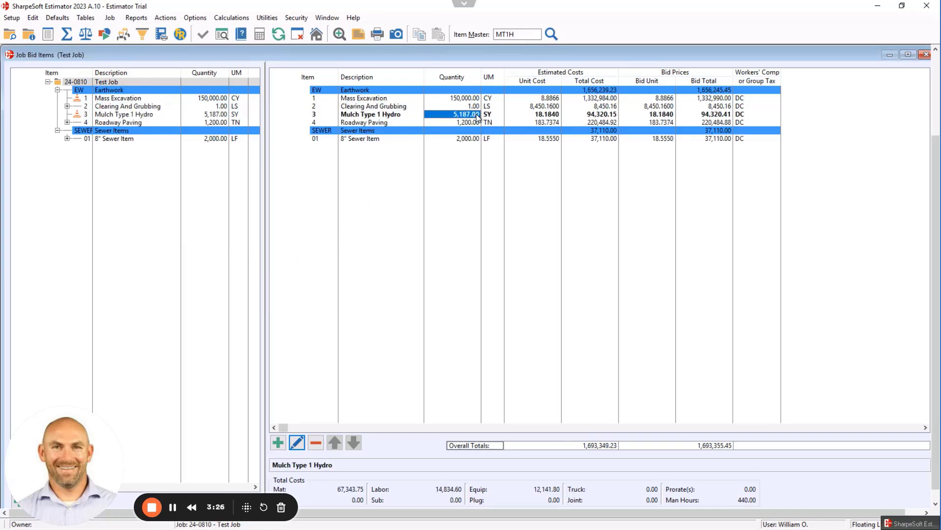
pyautogui.write('20000')
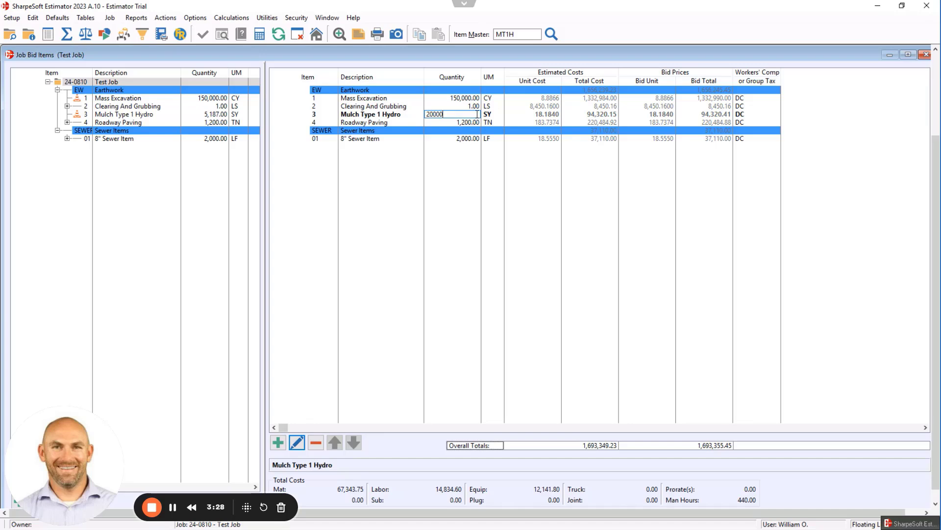
pyautogui.press('Return')
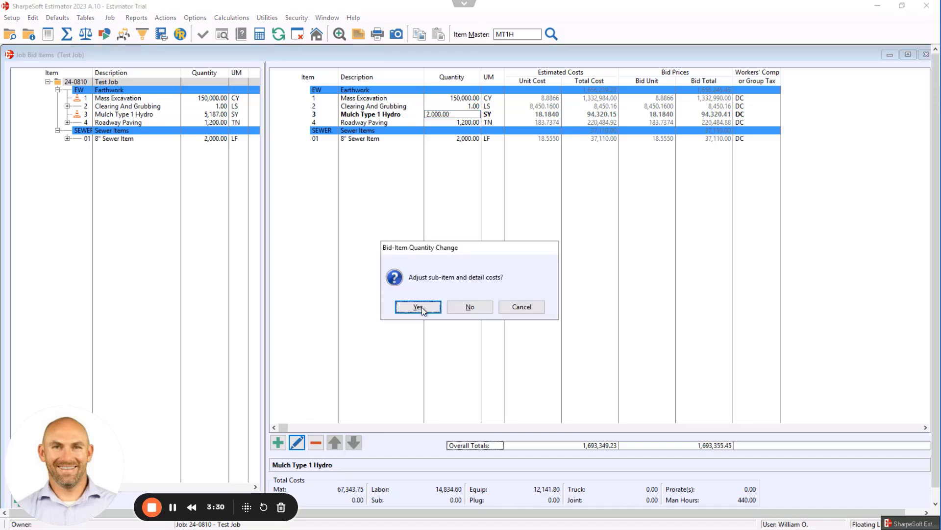
pyautogui.click(423, 307)
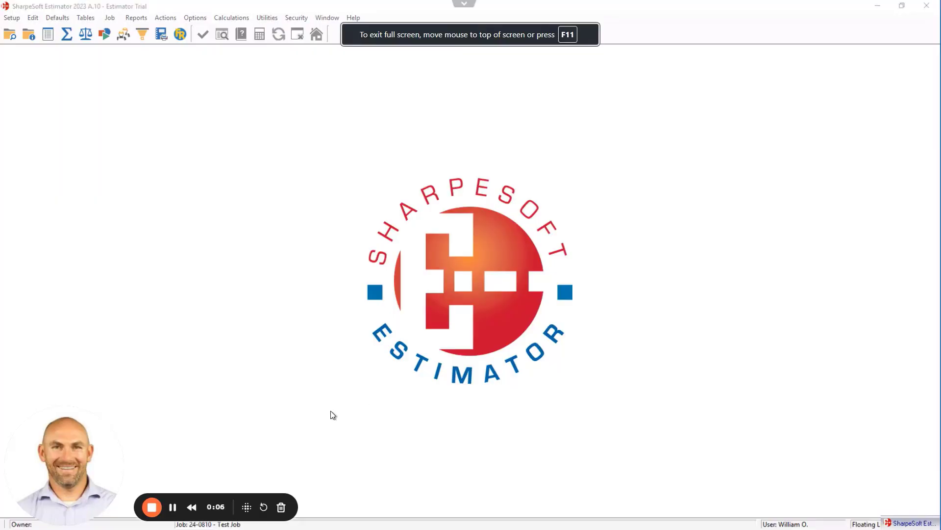
# Open the job's bid items and start a material comparison package with code SP and description Sewer Pipe.
pyautogui.click(113, 20)
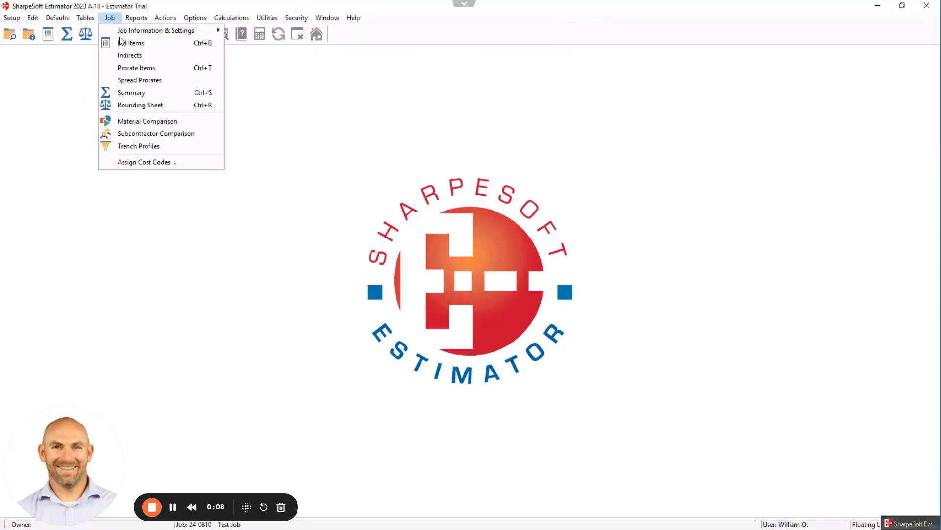
pyautogui.click(122, 42)
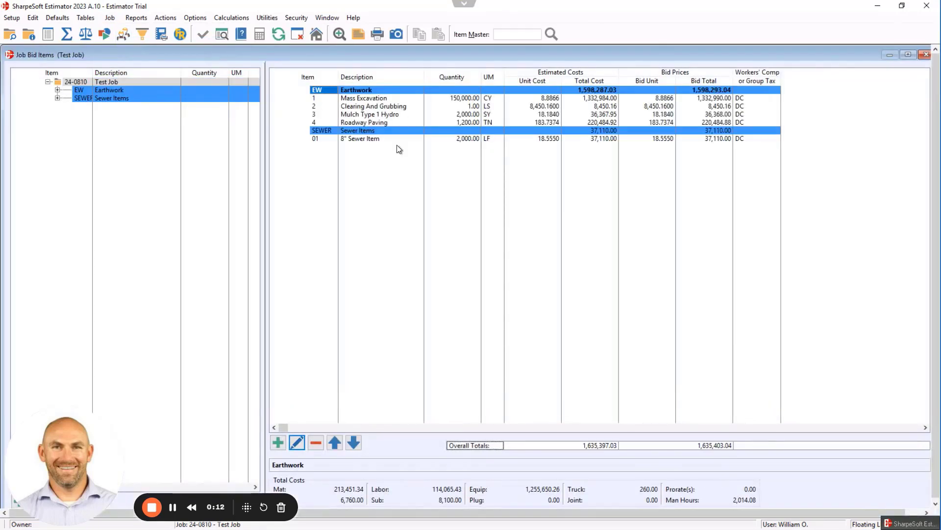
pyautogui.click(104, 35)
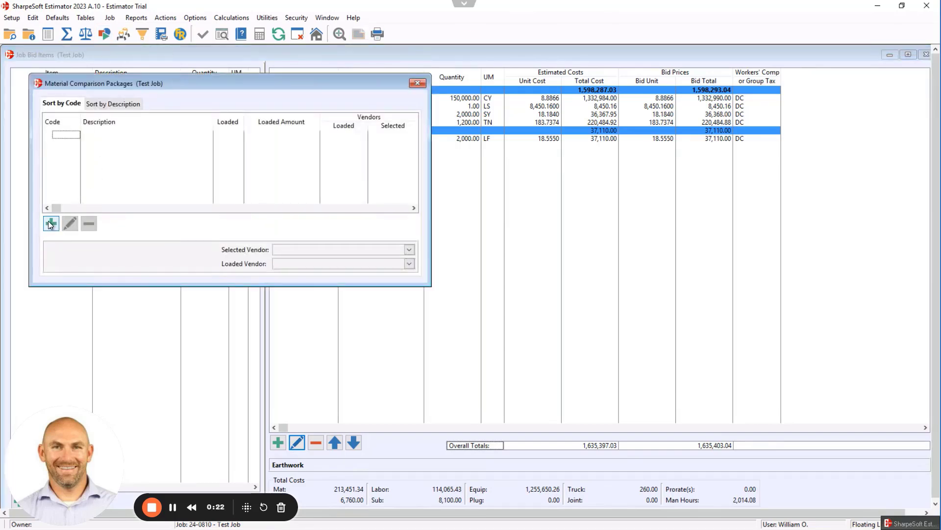
pyautogui.click(52, 223)
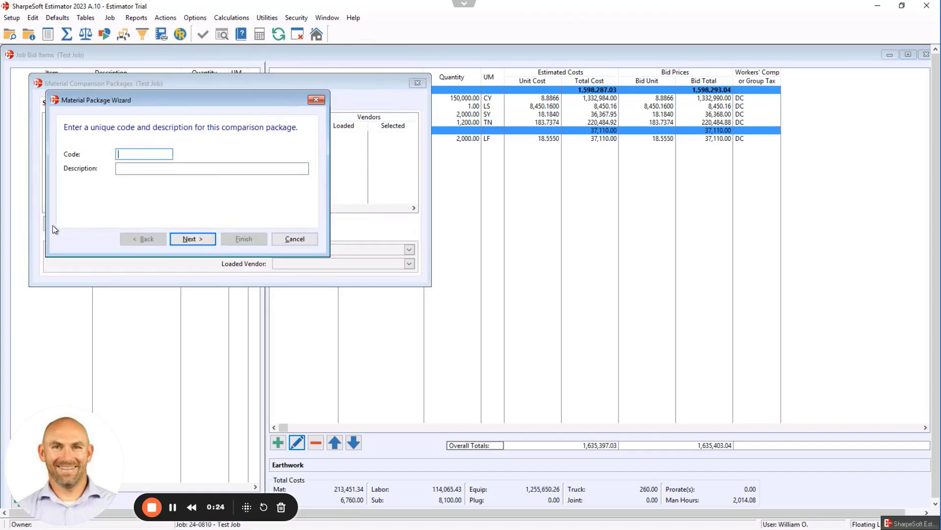
pyautogui.write('SP')
pyautogui.press('Tab')
pyautogui.write('Sew')
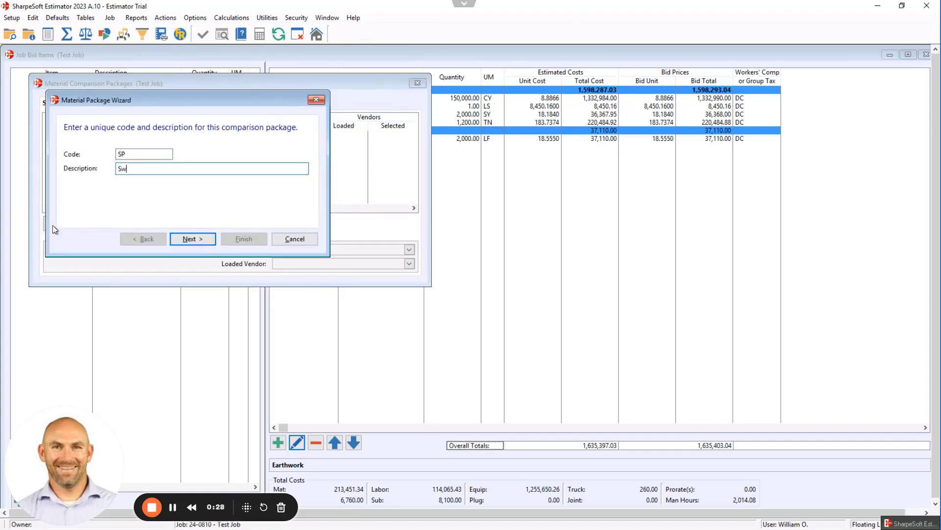
pyautogui.write('er Pipe')
pyautogui.click(199, 240)
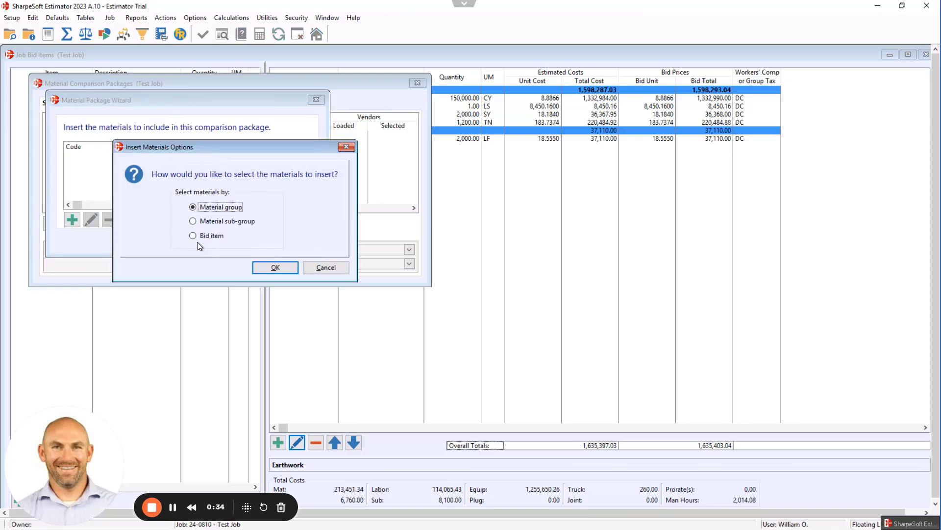
# Insert the package's materials by material group, choosing the SP Sewer Pipe group, and continue to the vendor selection.
pyautogui.click(275, 267)
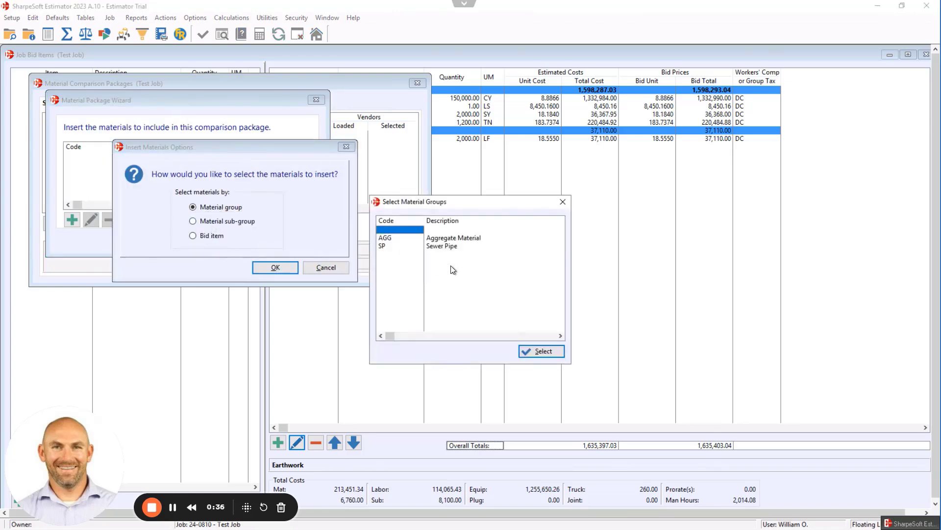
pyautogui.click(446, 247)
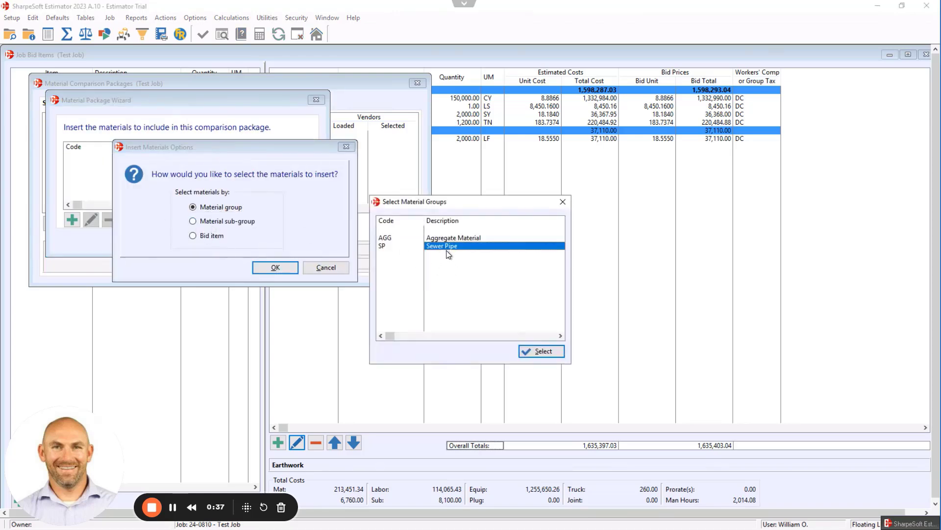
pyautogui.click(541, 353)
pyautogui.click(200, 240)
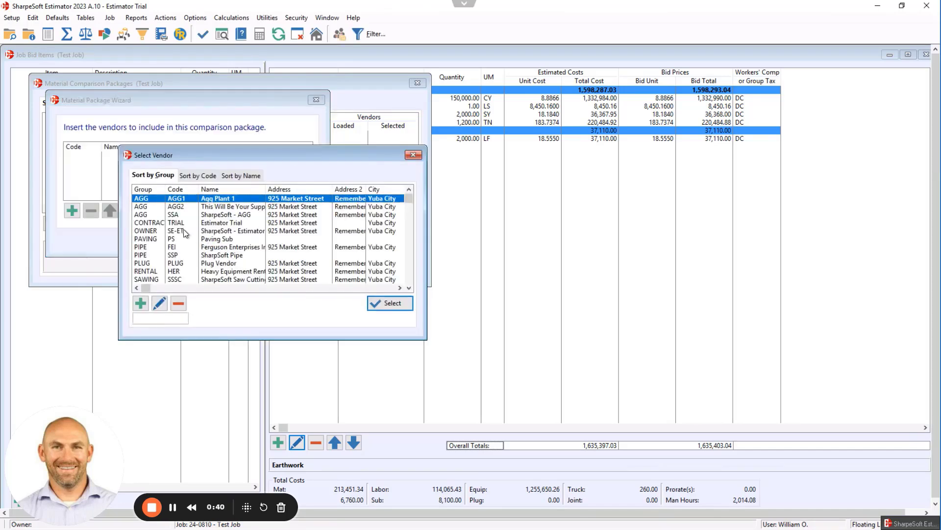
# Include the PIPE vendors Ferguson Enterprises (FEI) and SharpSoft Pipe (SSP) and finish the comparison package.
pyautogui.click(244, 222)
pyautogui.click(144, 249)
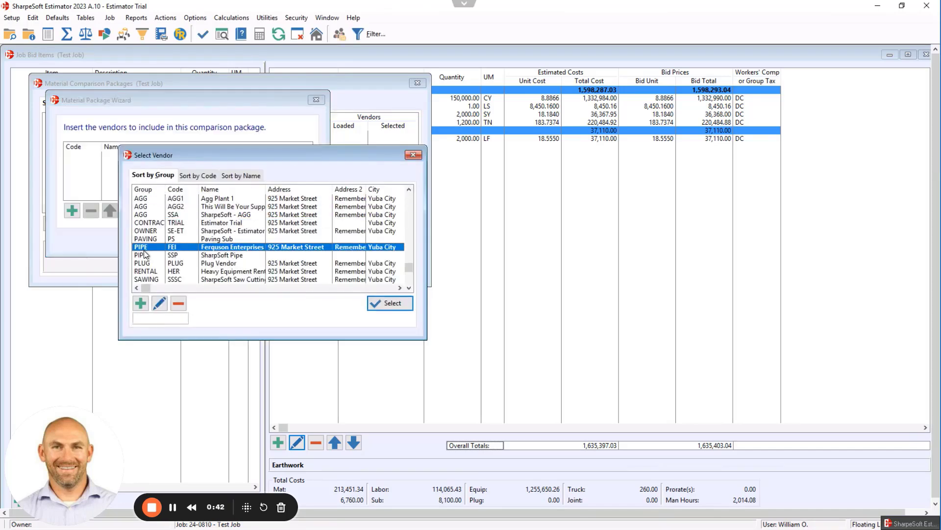
pyautogui.keyDown('ctrl'); pyautogui.click(145, 255); pyautogui.keyUp('ctrl')
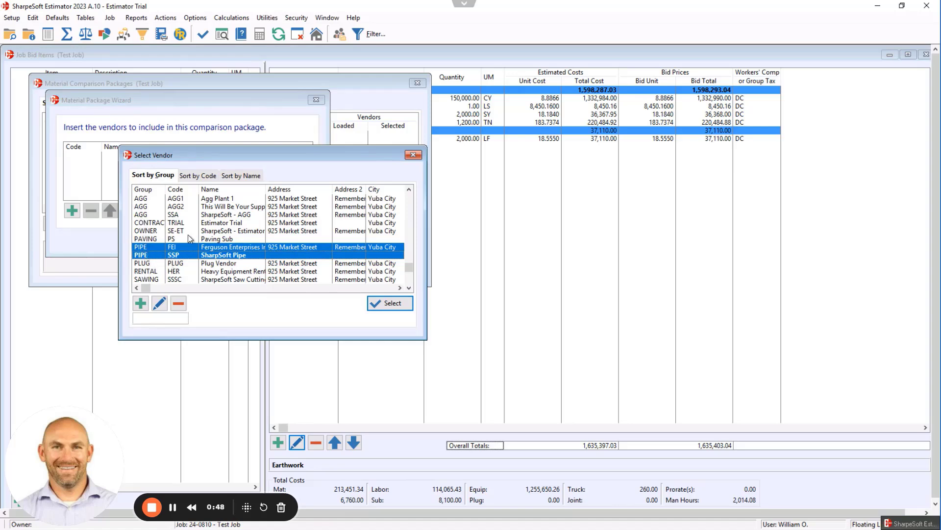
pyautogui.scroll(-3, 272, 274)
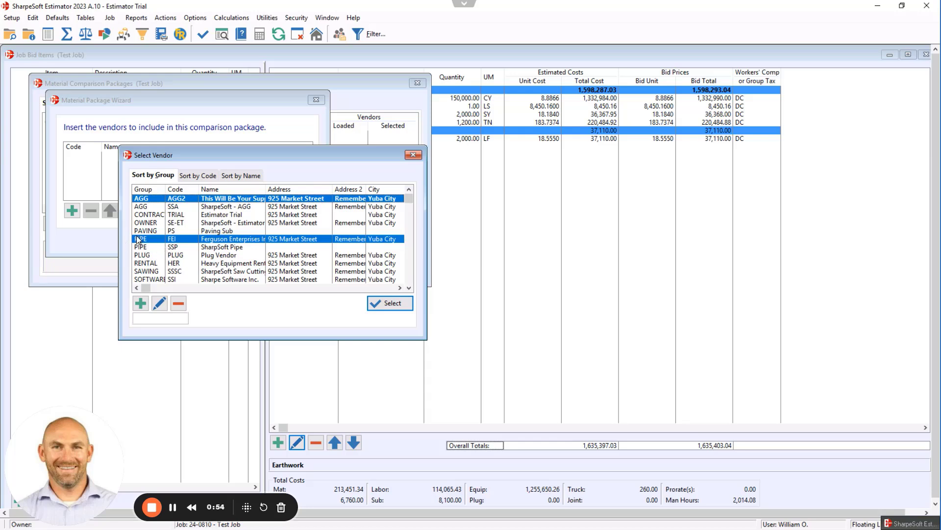
pyautogui.keyDown('ctrl'); pyautogui.click(146, 247); pyautogui.keyUp('ctrl')
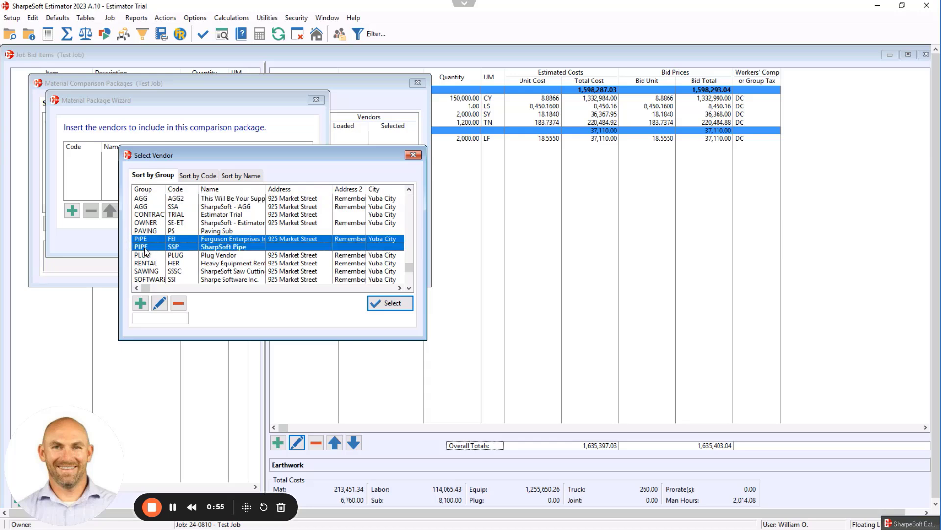
pyautogui.click(391, 303)
pyautogui.click(240, 241)
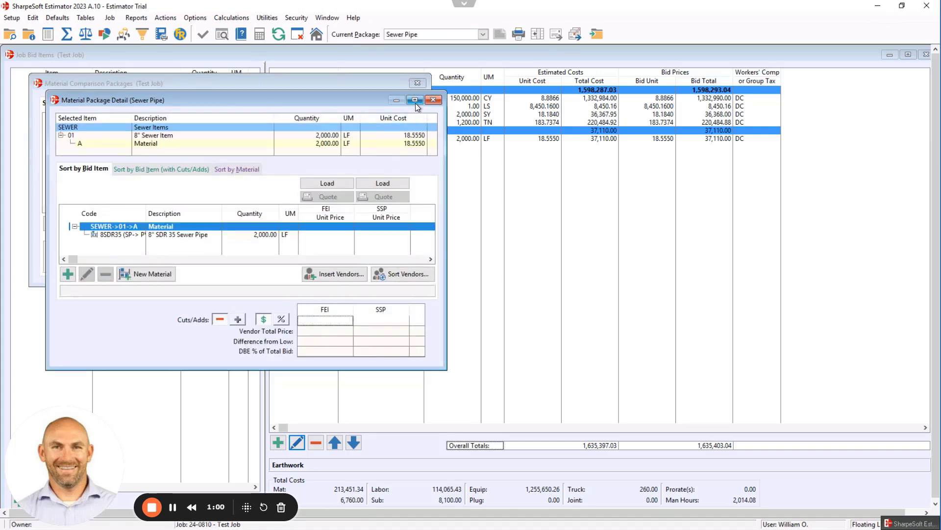
# Enter vendor unit prices for the 8" SDR 35 Sewer Pipe: 12 for FEI and 11.5 for SSP.
pyautogui.click(415, 100)
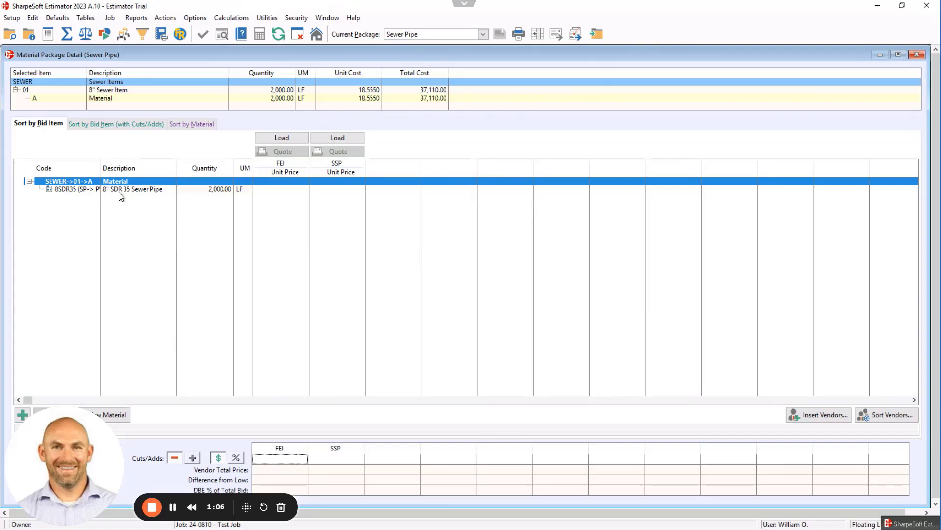
pyautogui.moveTo(70, 450); pyautogui.dragTo(749, 425)
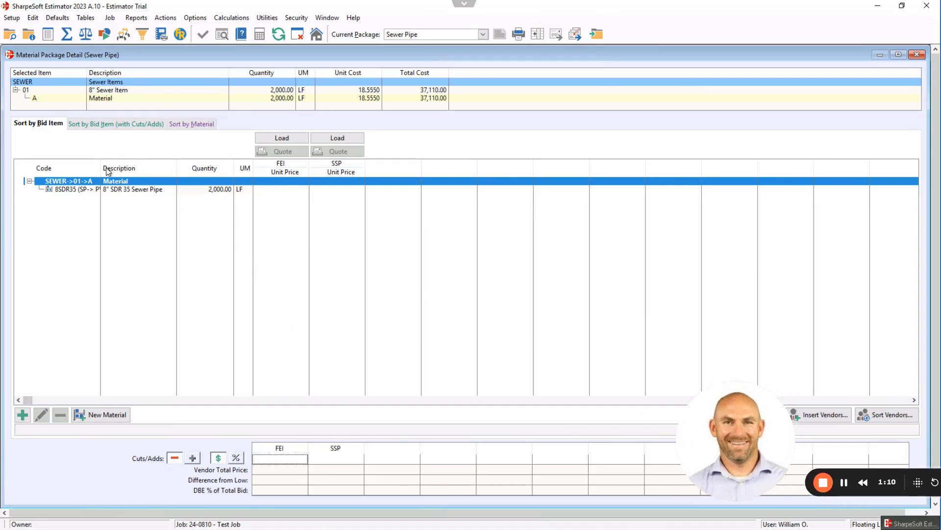
pyautogui.click(291, 191)
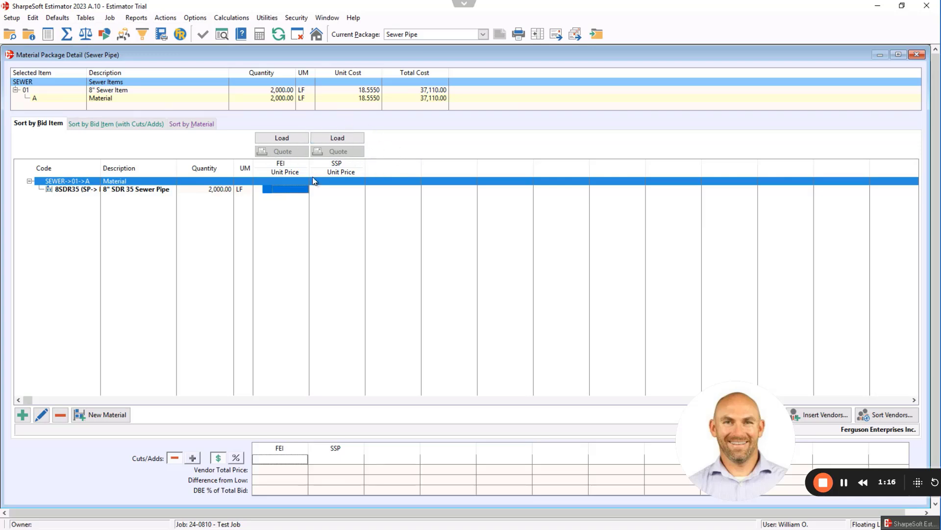
pyautogui.write('12')
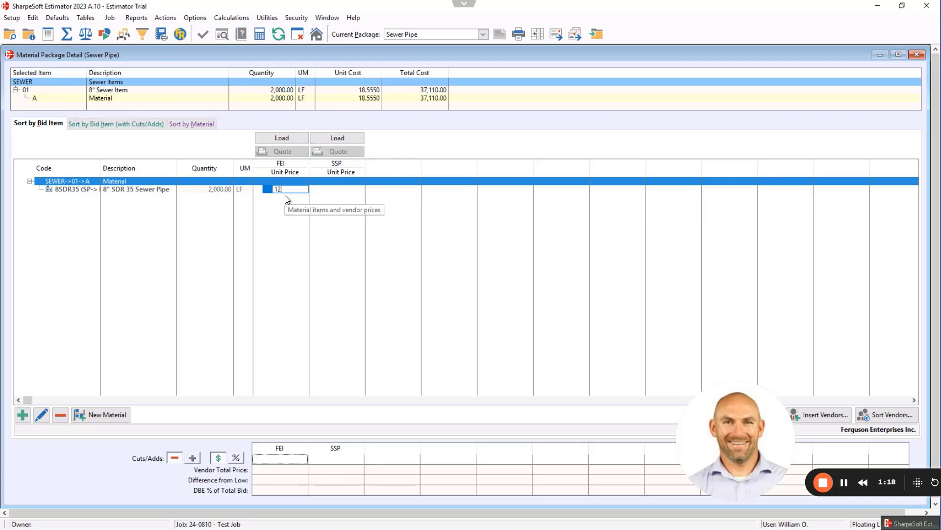
pyautogui.press('Return')
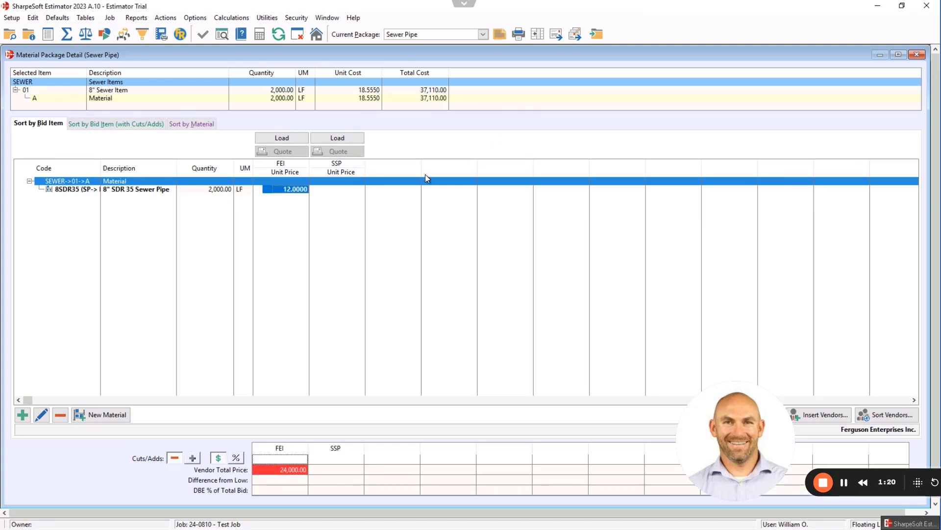
pyautogui.click(345, 190)
pyautogui.write('11')
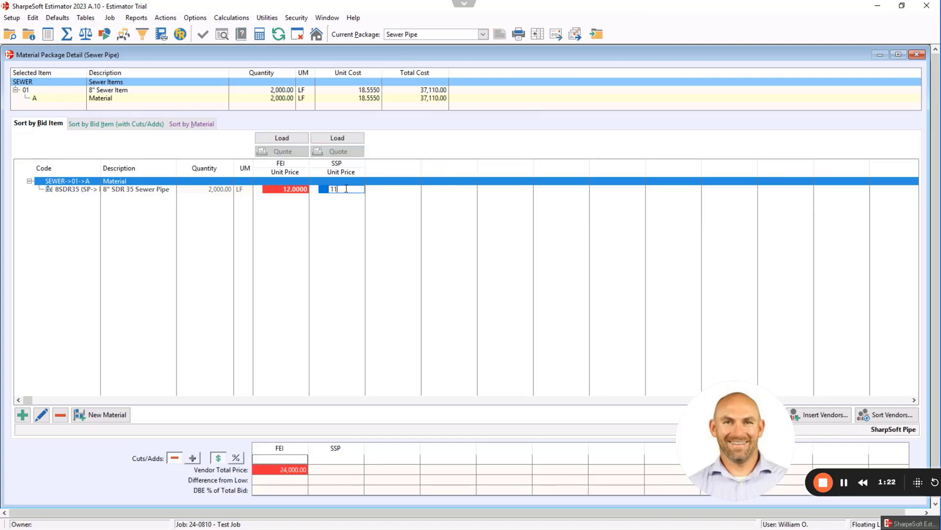
pyautogui.write('.5')
pyautogui.press('Return')
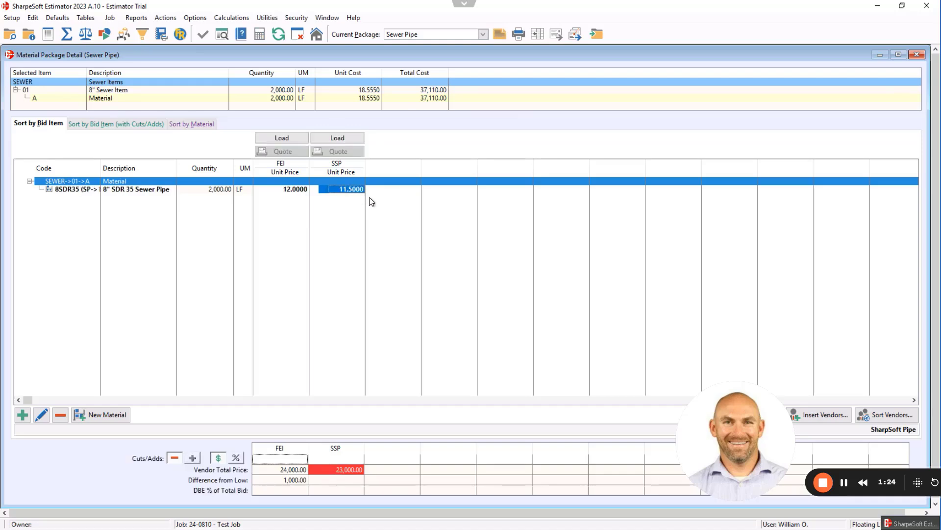
# Select SSP as the low vendor for the sewer pipe package and load its prices into the job.
pyautogui.click(305, 192)
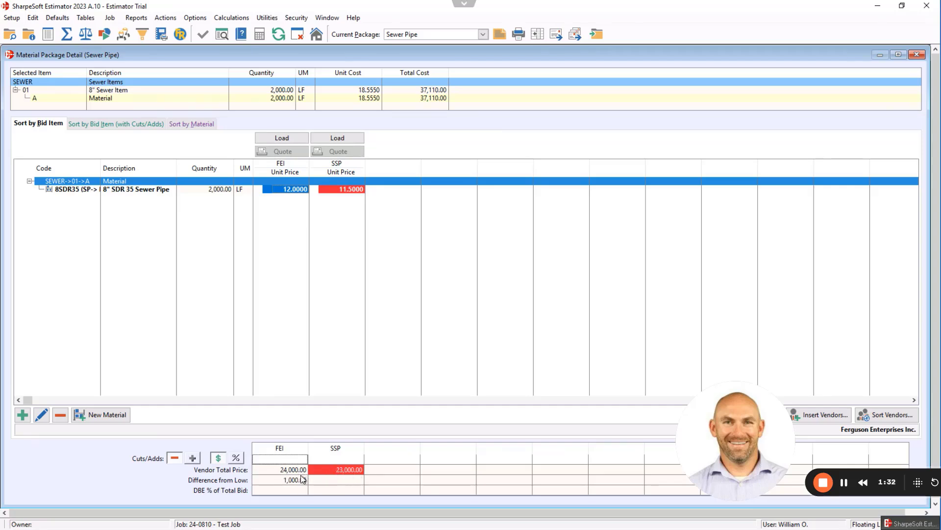
pyautogui.click(342, 190)
pyautogui.rightClick(342, 191)
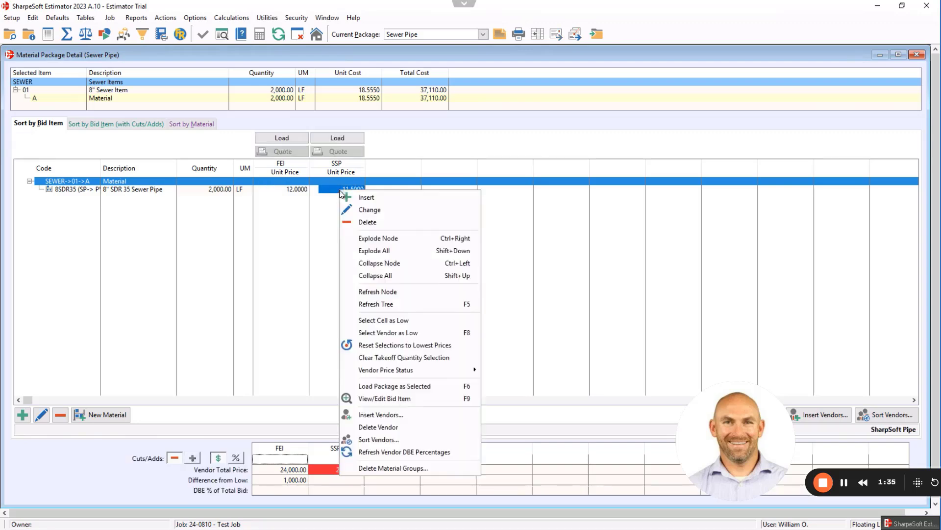
pyautogui.click(379, 333)
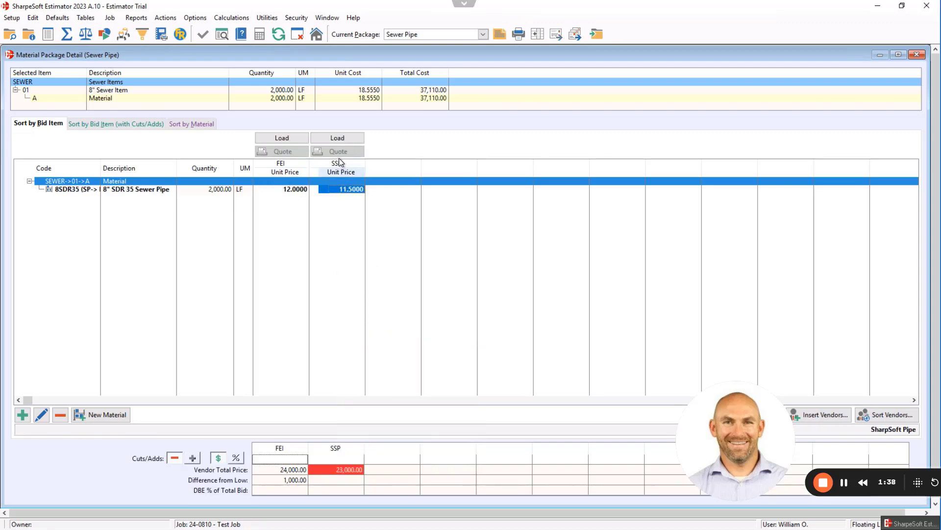
pyautogui.click(338, 138)
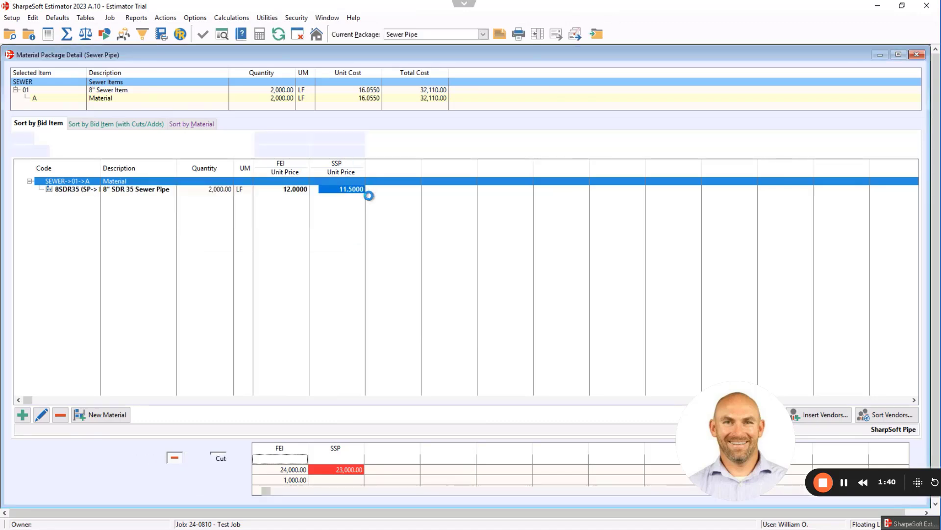
# Close the material comparison package and open the Material sub-item details of the 8" Sewer Item to check the loaded pipe price.
pyautogui.press('Escape')
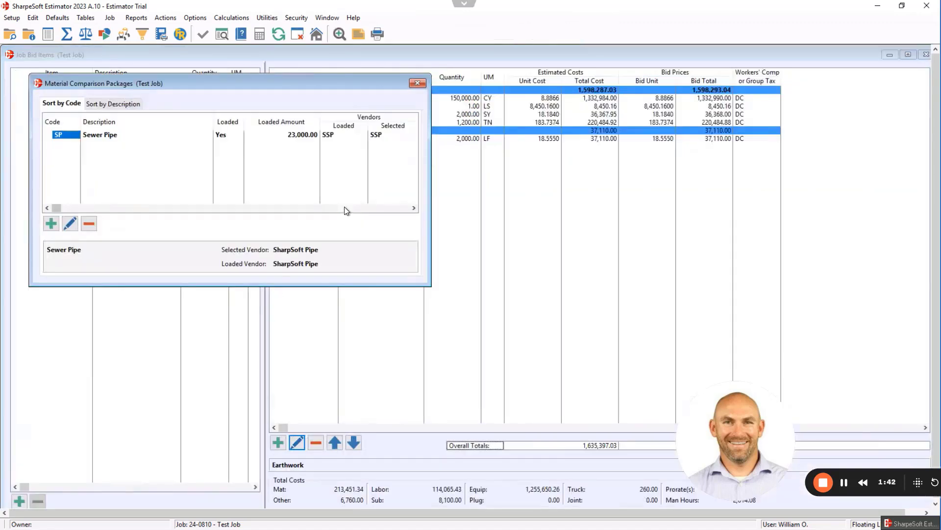
pyautogui.click(418, 84)
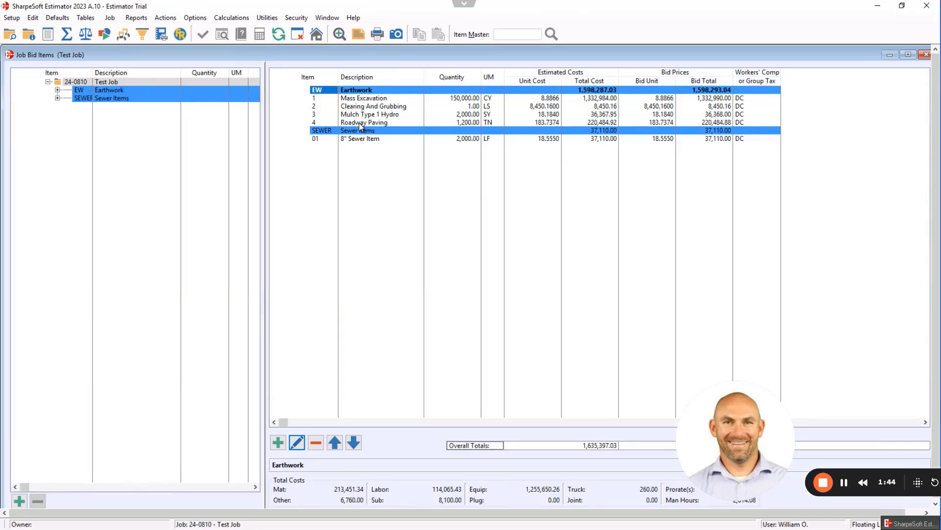
pyautogui.doubleClick(362, 141)
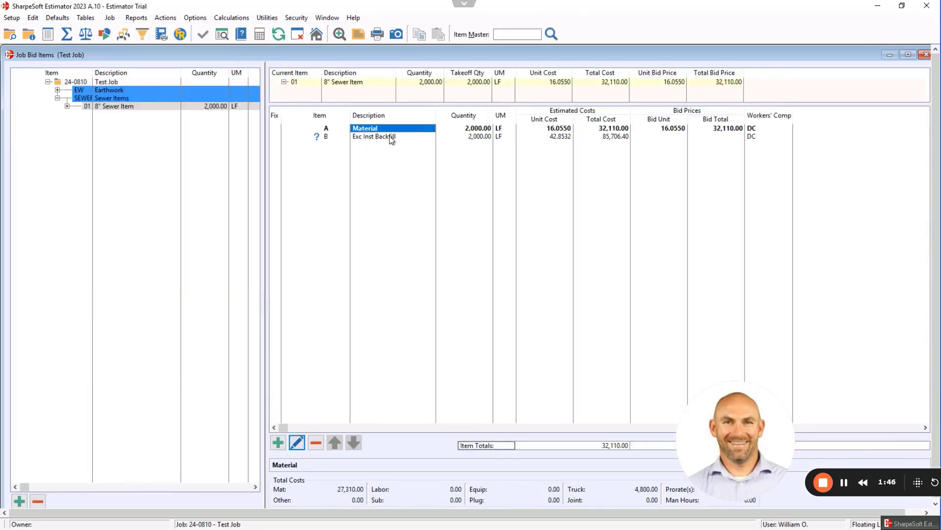
pyautogui.doubleClick(376, 128)
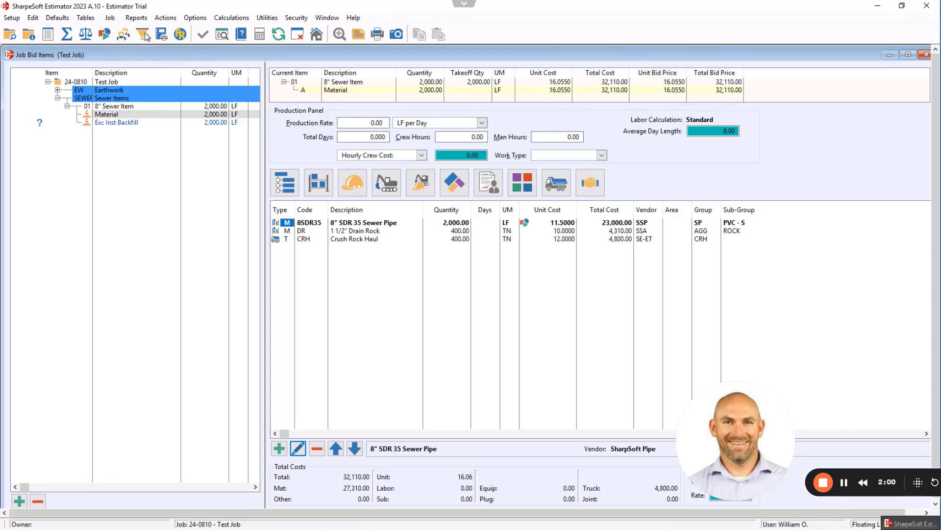
# Open the reports tree and examine the Material Comparison Package Quotation report and its options without running it.
pyautogui.click(136, 19)
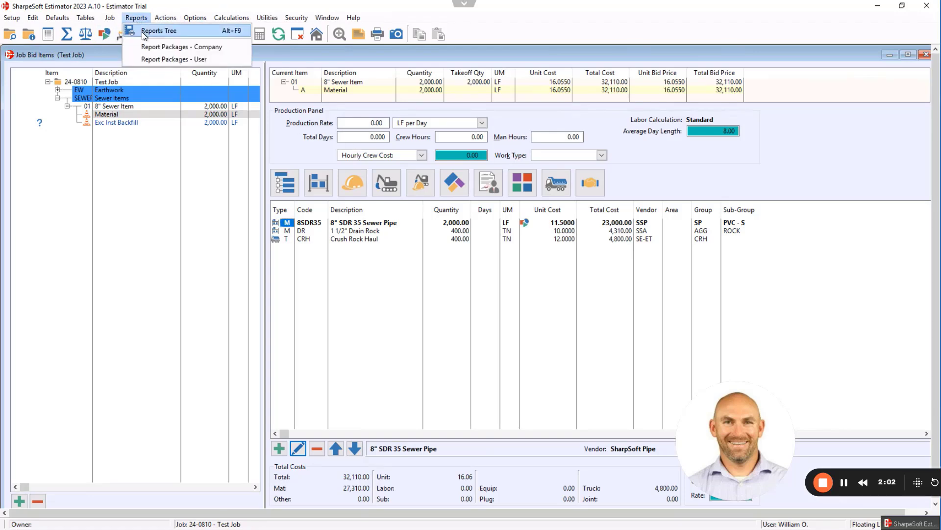
pyautogui.click(158, 31)
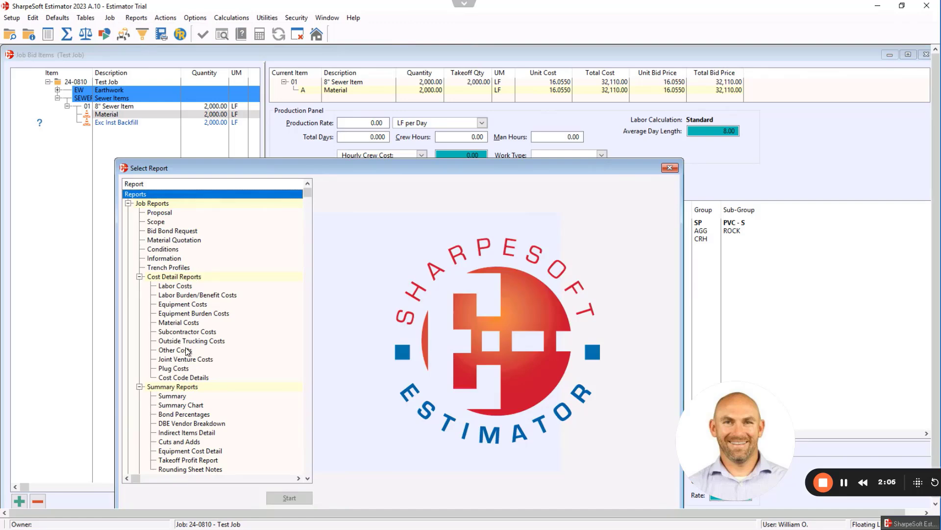
pyautogui.scroll(-4, 223, 290)
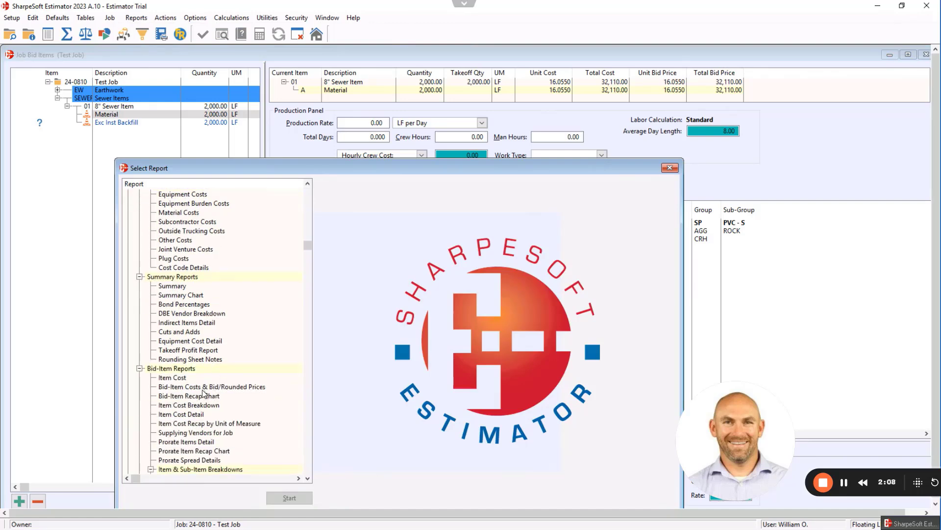
pyautogui.scroll(-5, 203, 392)
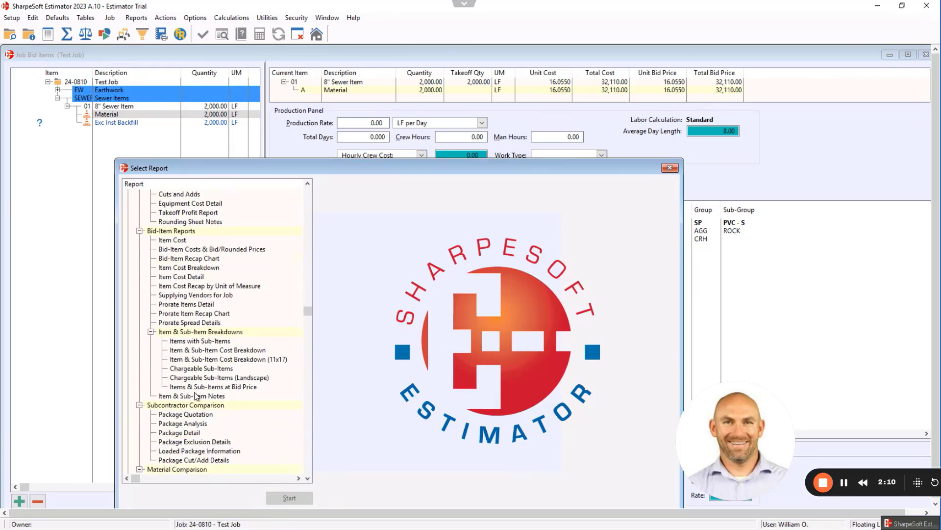
pyautogui.scroll(-3, 196, 395)
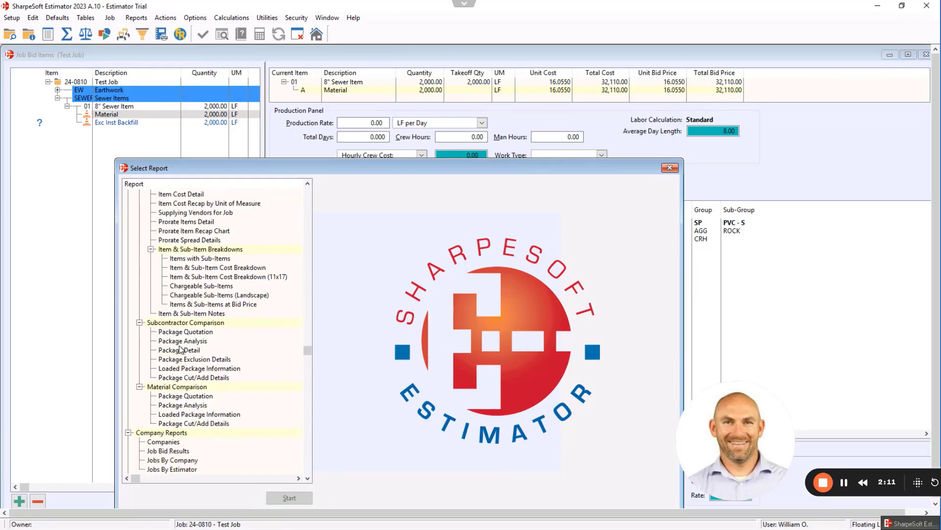
pyautogui.click(189, 397)
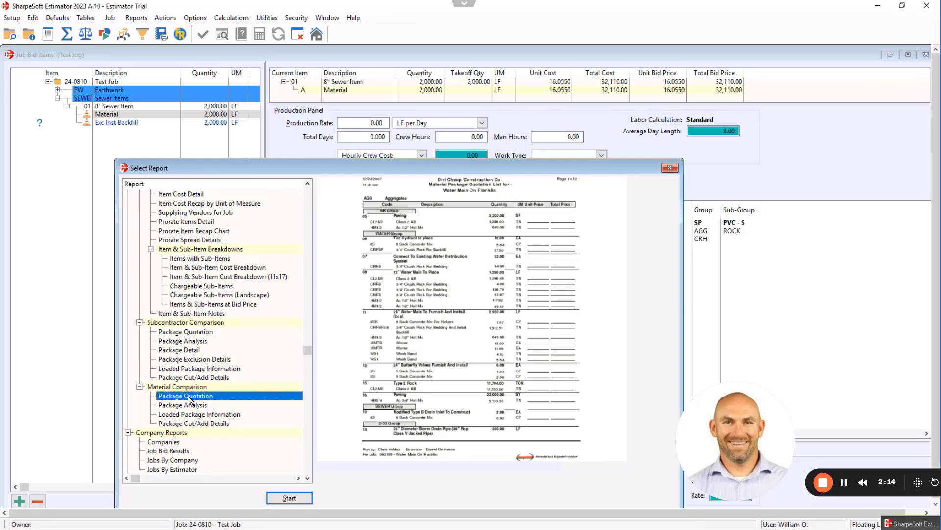
pyautogui.doubleClick(189, 397)
pyautogui.click(365, 305)
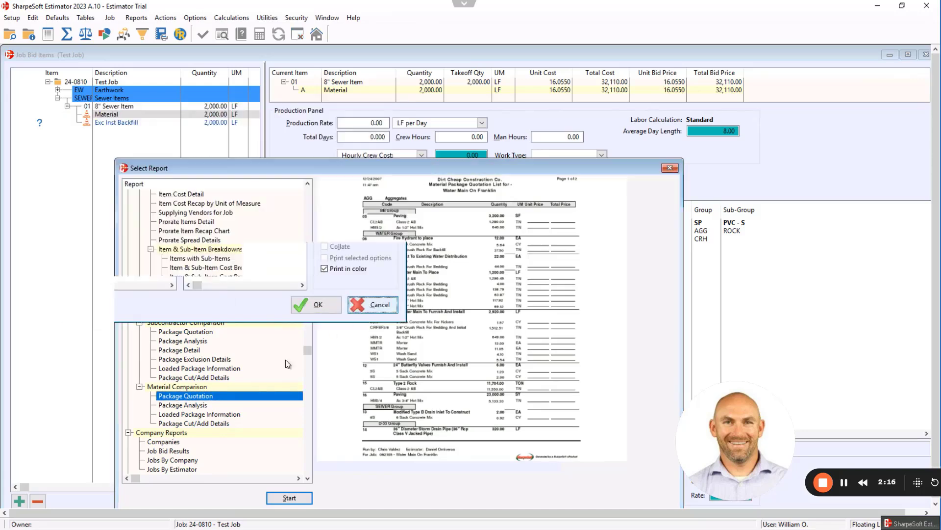
# Examine the Material Comparison Package Analysis report and its options, and close the report selection and the job's bid items.
pyautogui.click(178, 406)
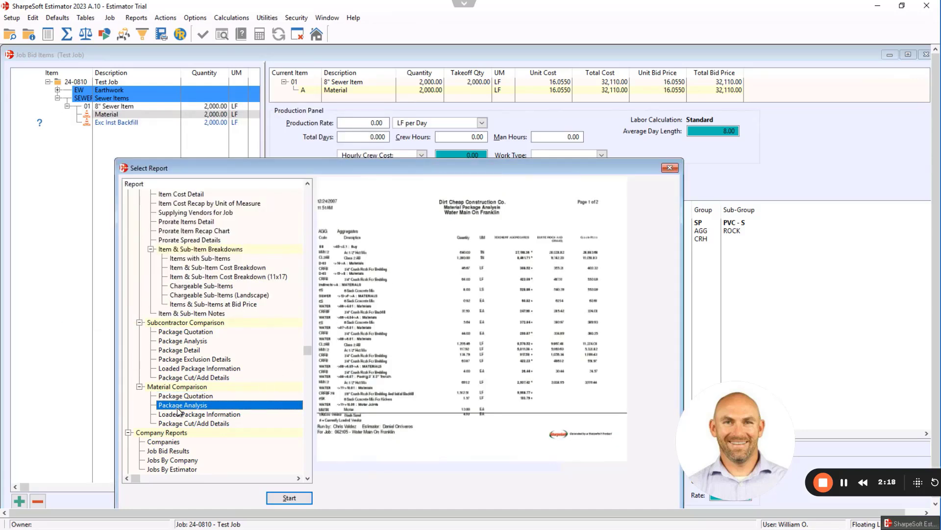
pyautogui.doubleClick(178, 407)
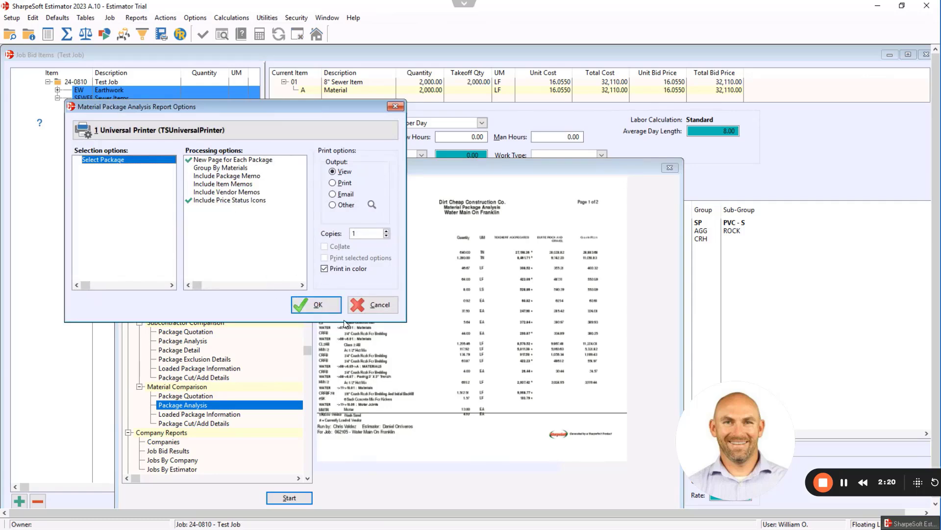
pyautogui.click(356, 306)
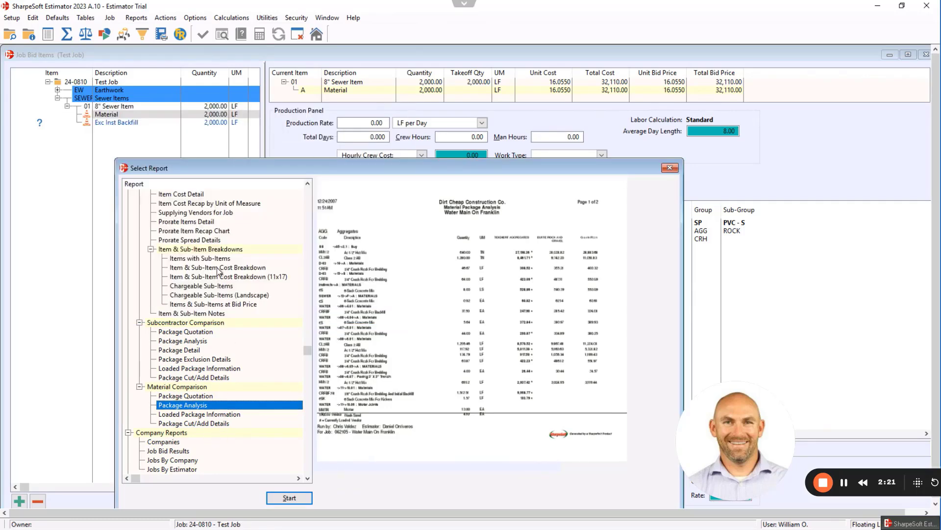
pyautogui.click(670, 168)
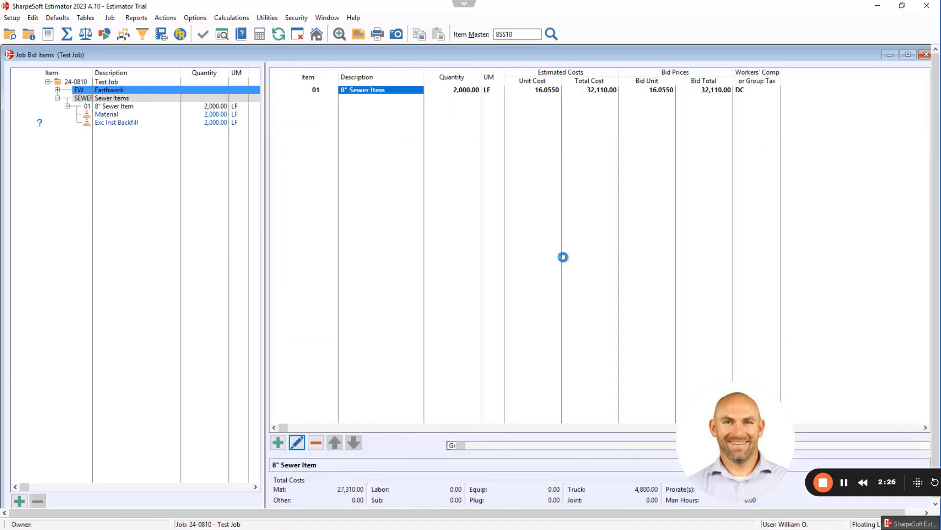
pyautogui.press('Escape')
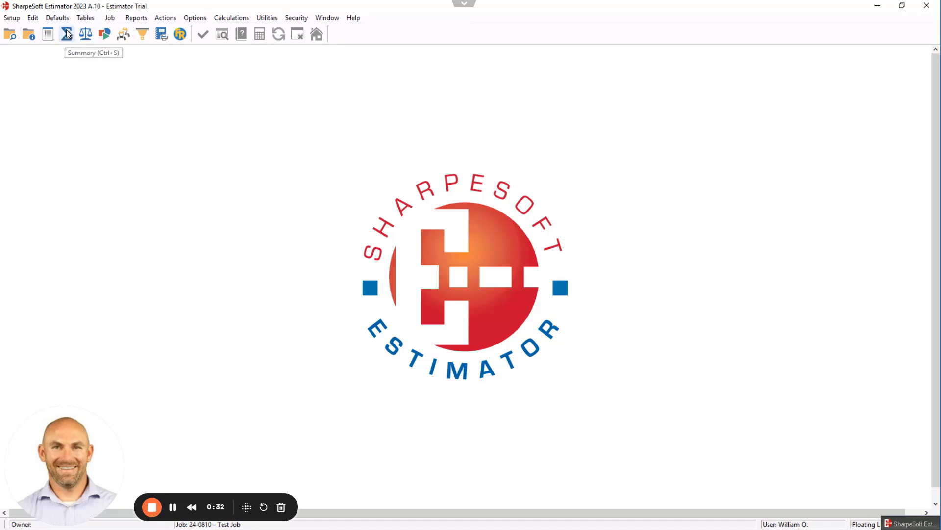
# Open the job's Summary and apply a 10 percent markup to Labor.
pyautogui.click(109, 18)
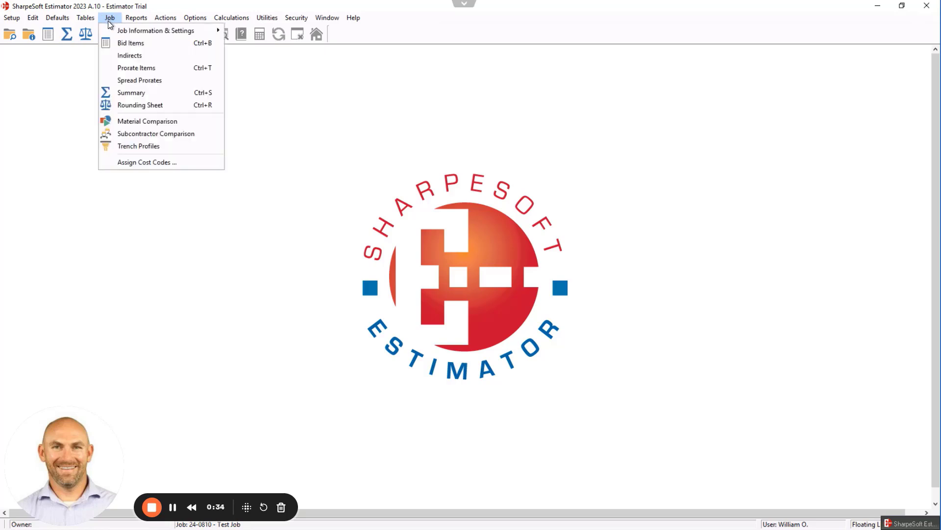
pyautogui.click(135, 93)
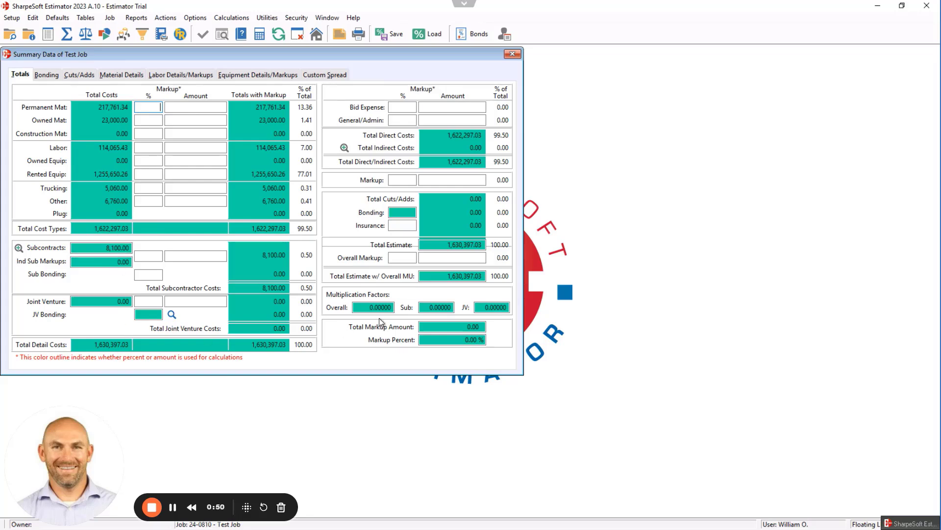
pyautogui.doubleClick(448, 278)
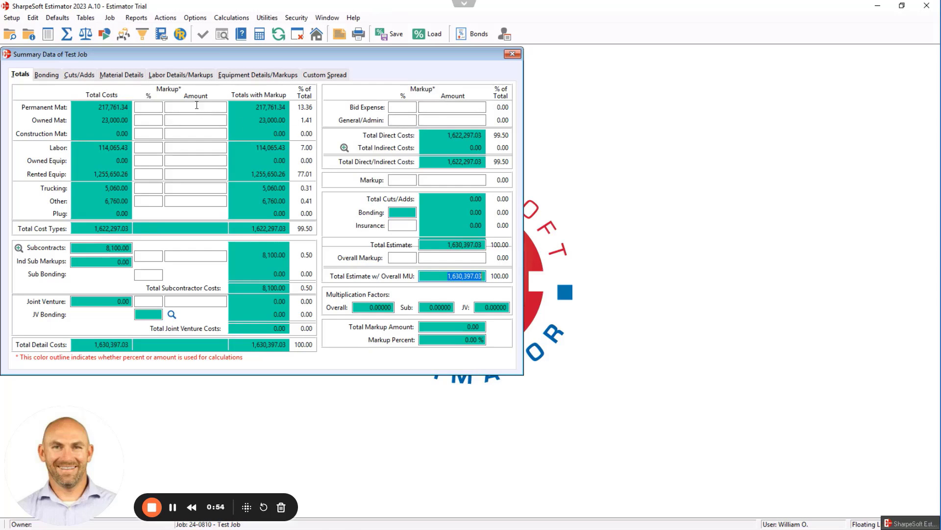
pyautogui.click(169, 108)
pyautogui.click(153, 121)
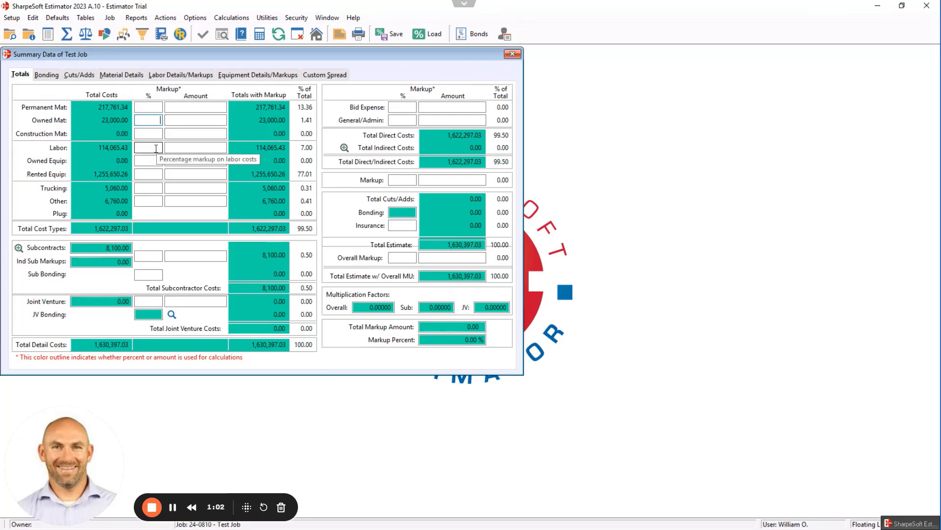
pyautogui.click(156, 148)
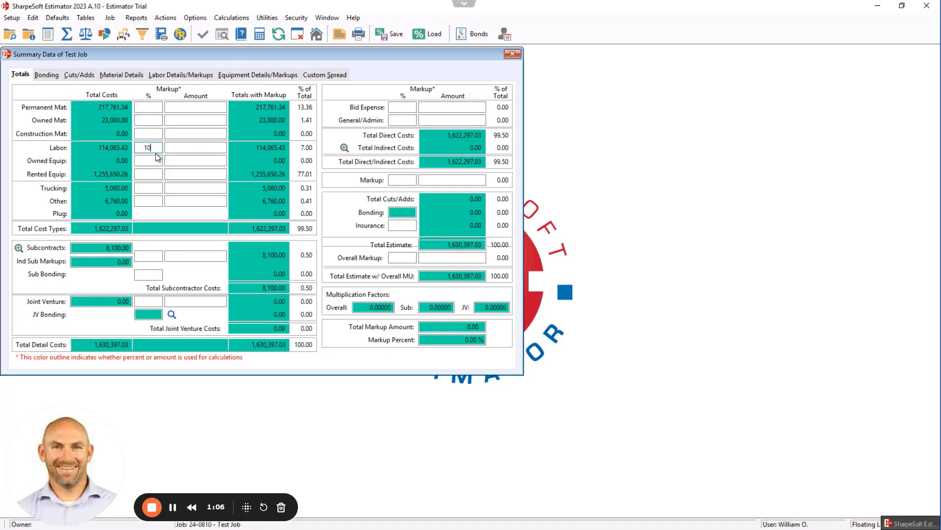
pyautogui.doubleClick(147, 148)
pyautogui.press('Return')
pyautogui.moveTo(195, 147); pyautogui.dragTo(236, 148)
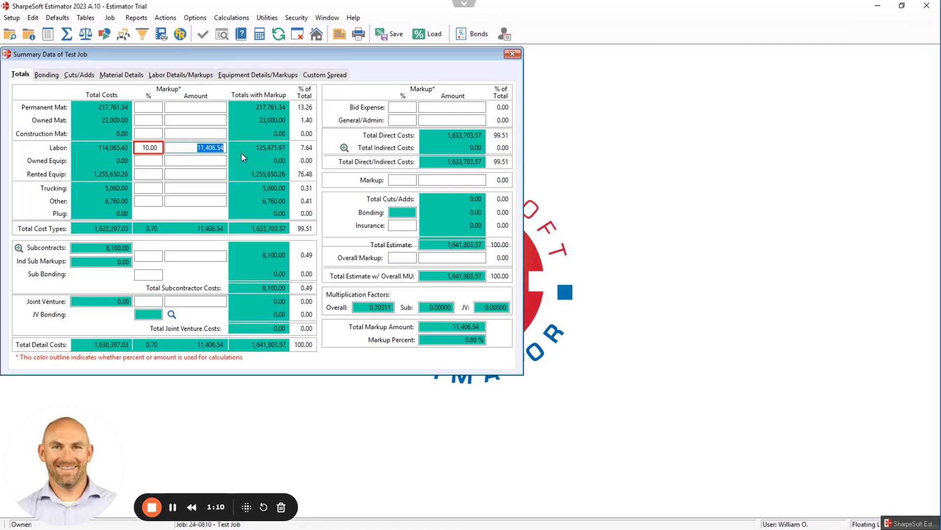
# Set the Rented Equipment markup amount to 20,000.
pyautogui.click(206, 176)
pyautogui.write('2')
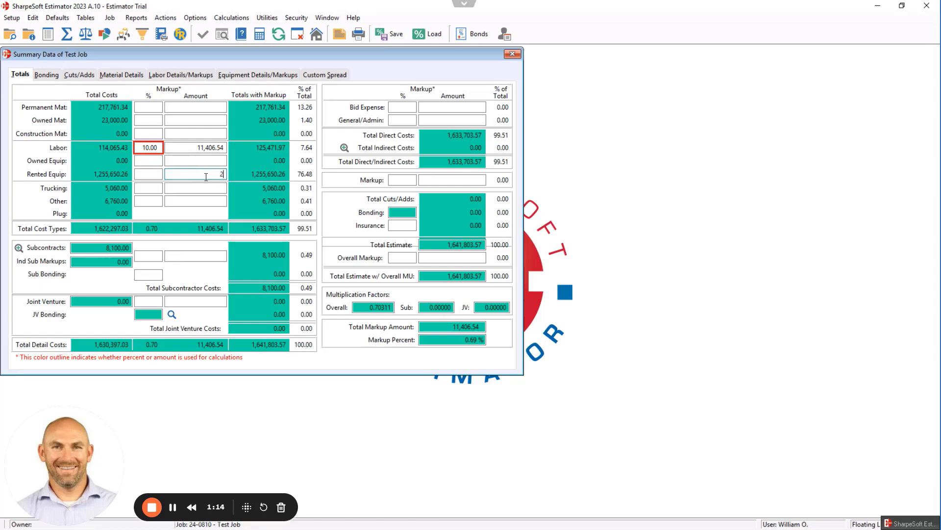
pyautogui.write('0000')
pyautogui.press('Tab')
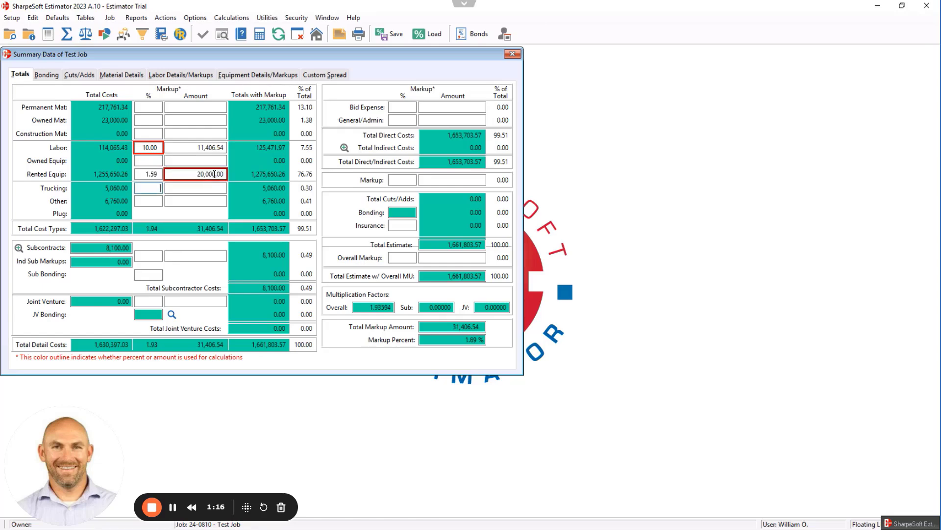
# Review the summary's labor, material and equipment detail breakdowns and the custom bond table.
pyautogui.moveTo(147, 175); pyautogui.dragTo(166, 175)
pyautogui.click(181, 76)
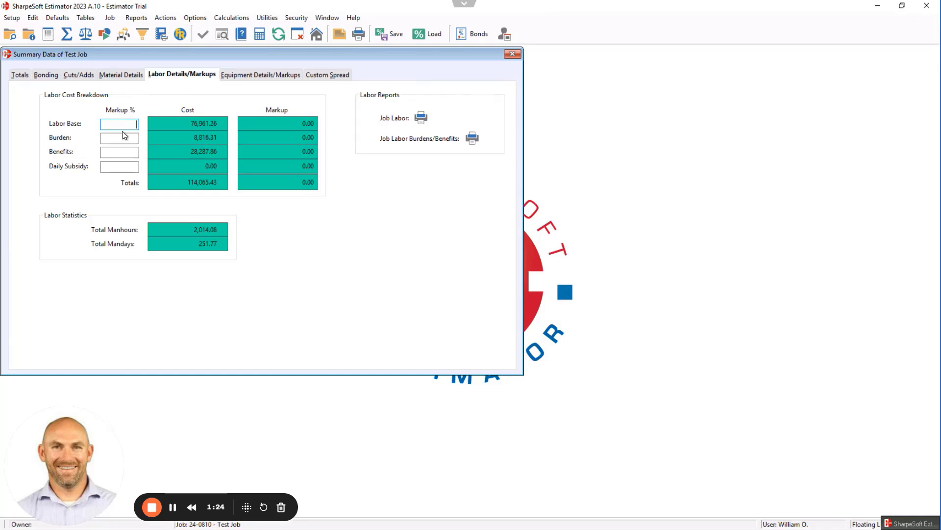
pyautogui.click(131, 76)
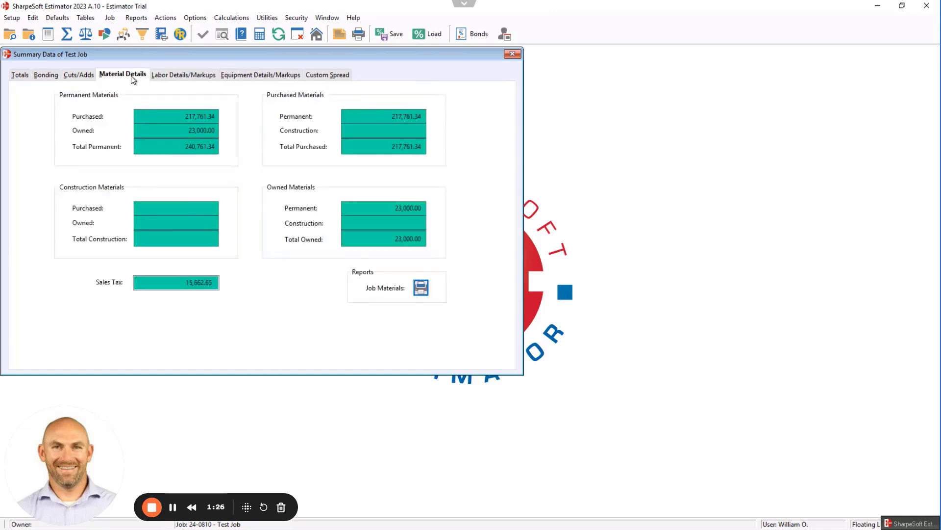
pyautogui.click(242, 76)
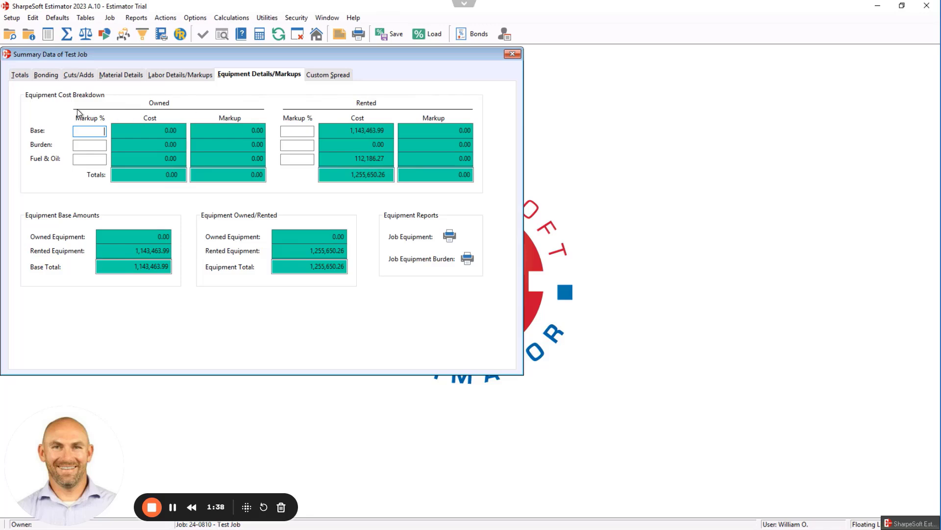
pyautogui.click(22, 76)
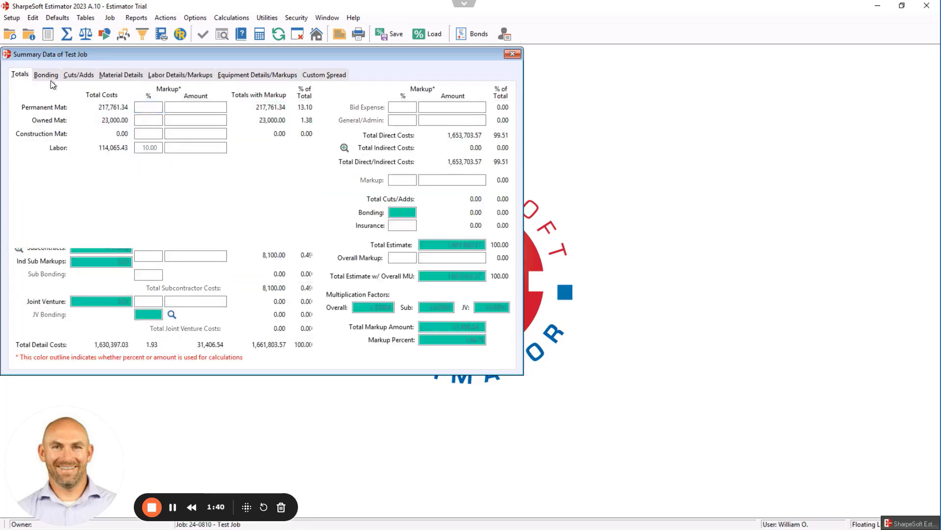
pyautogui.click(51, 80)
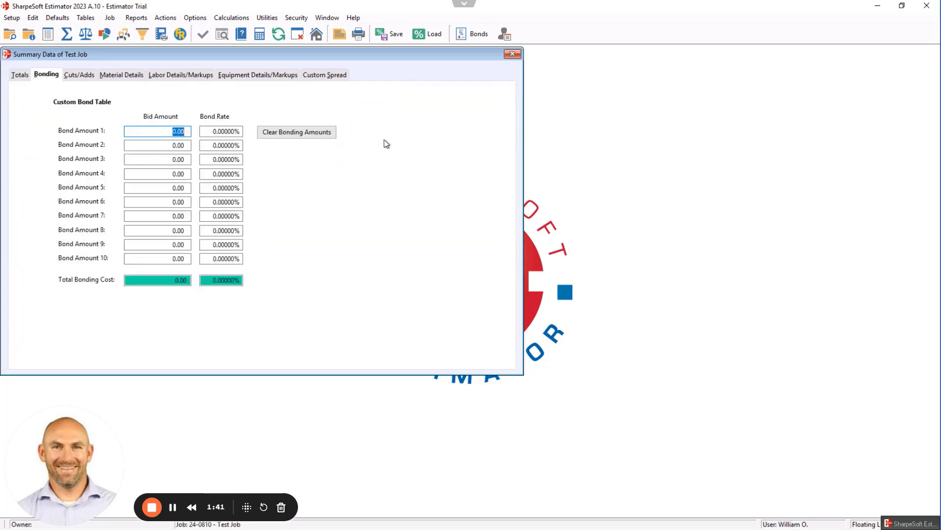
# Return to the summary totals and set the Overall Markup to 20 percent.
pyautogui.click(20, 78)
pyautogui.click(413, 258)
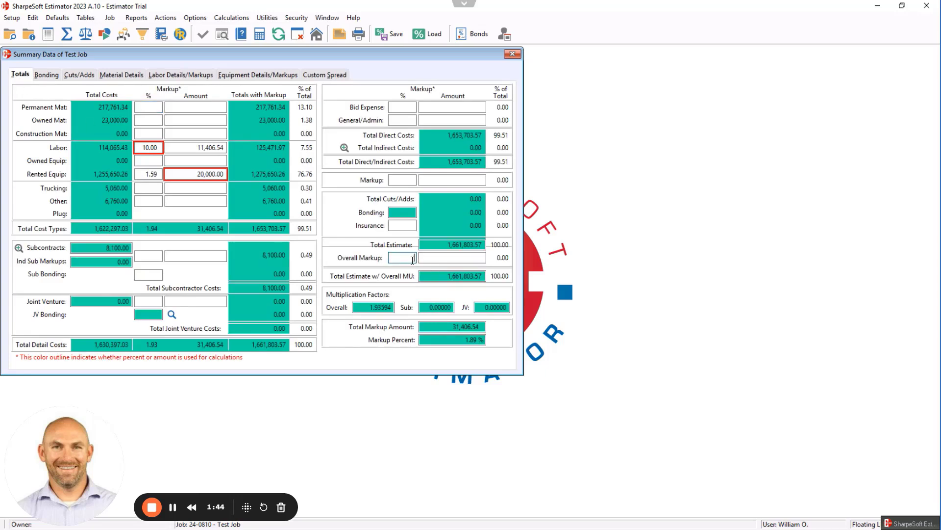
pyautogui.write('20')
pyautogui.press('Tab')
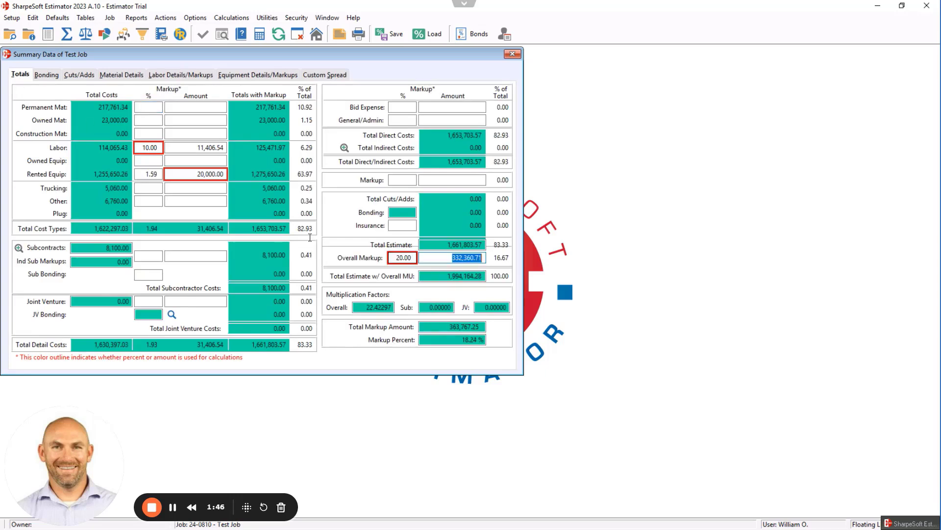
# Examine the General/Admin, Markup and Insurance entries, the total markup amount and the total estimate with overall markup.
pyautogui.click(402, 120)
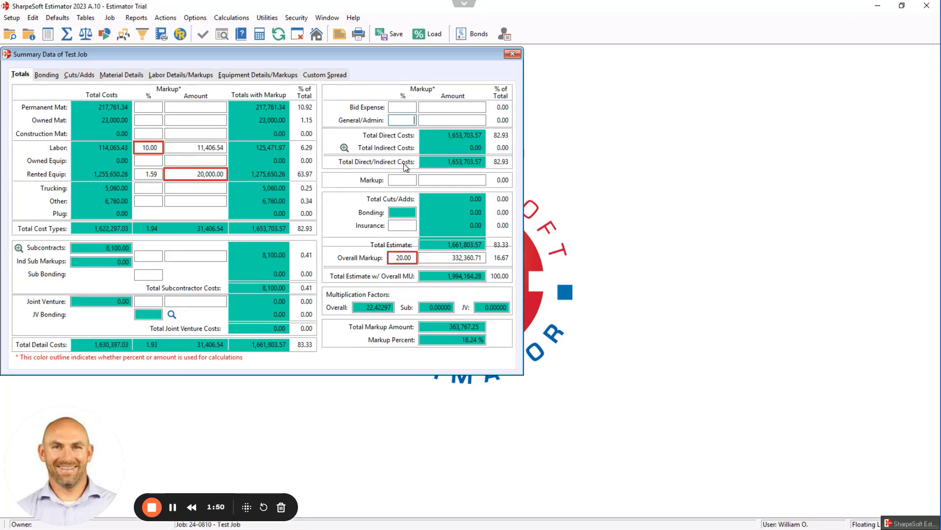
pyautogui.click(402, 180)
pyautogui.click(399, 226)
pyautogui.click(477, 258)
pyautogui.doubleClick(477, 258)
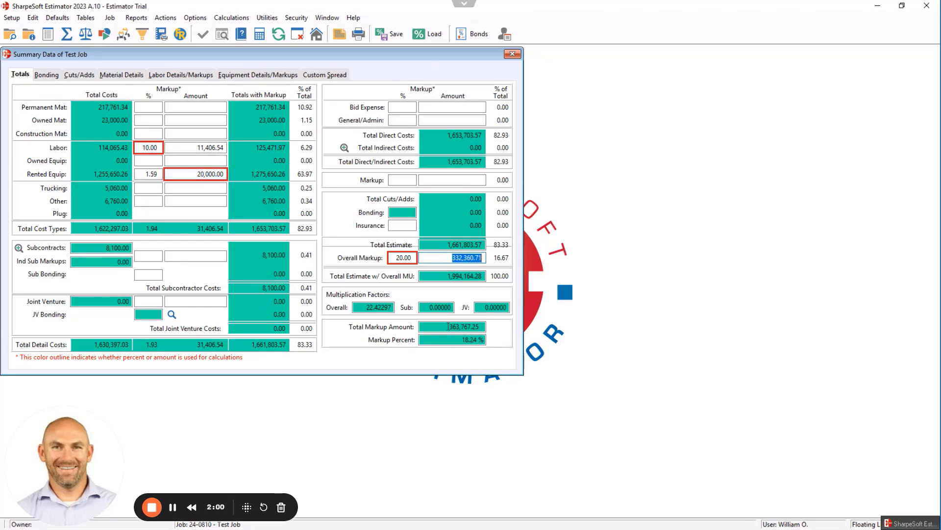
pyautogui.moveTo(449, 326); pyautogui.dragTo(492, 328)
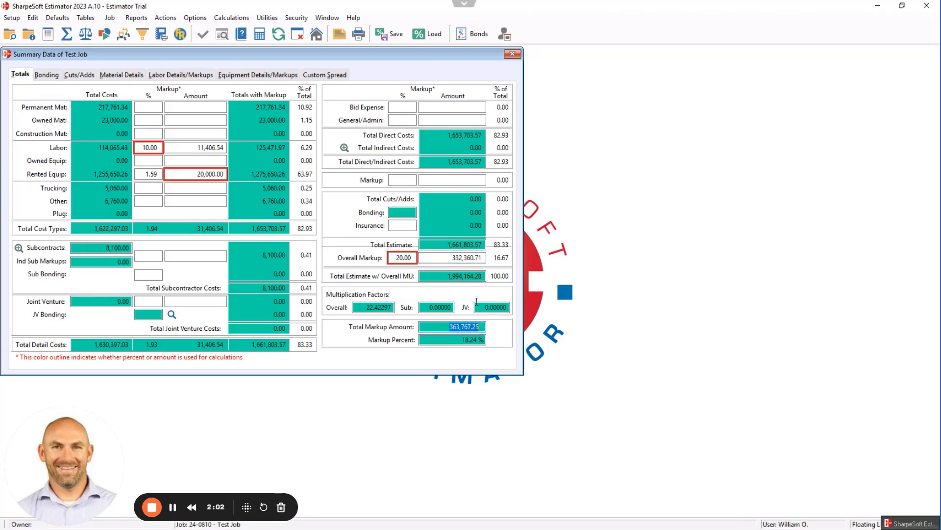
pyautogui.moveTo(447, 276); pyautogui.dragTo(487, 277)
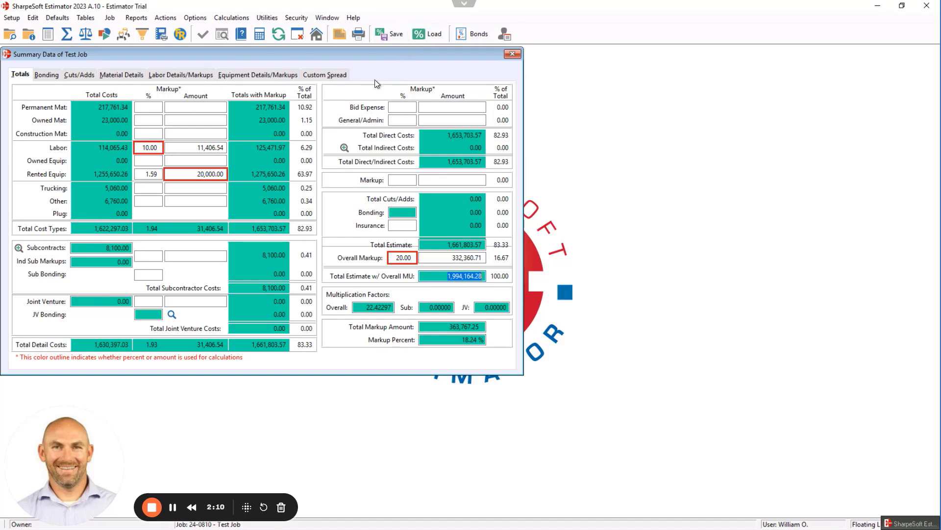
# Load the Standard Markup configuration and add markups of 10 percent on Permanent Material and 5 percent on Rented Equipment.
pyautogui.click(432, 37)
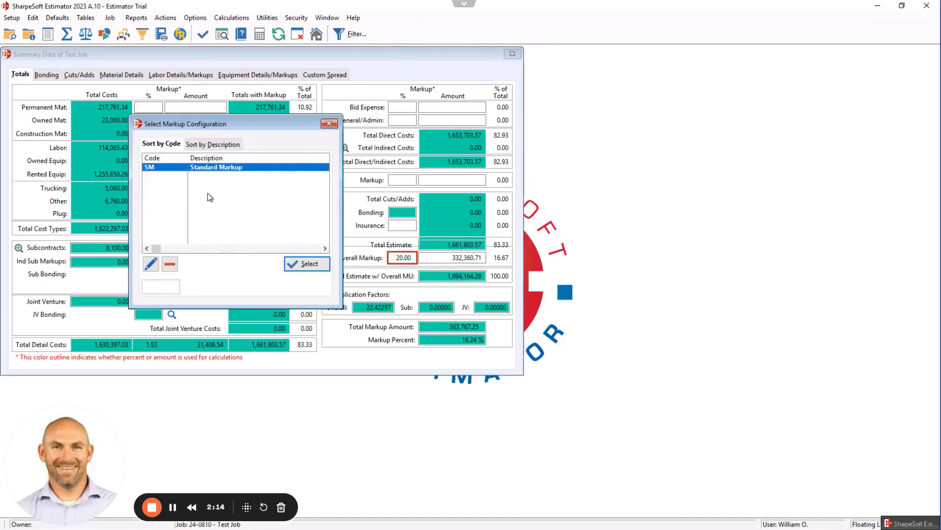
pyautogui.click(299, 263)
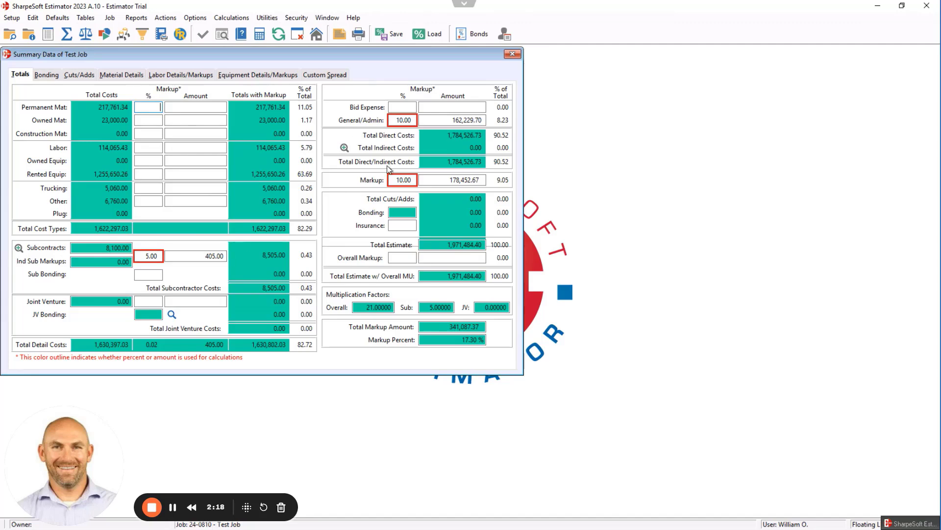
pyautogui.click(157, 109)
pyautogui.write('10')
pyautogui.press('Tab')
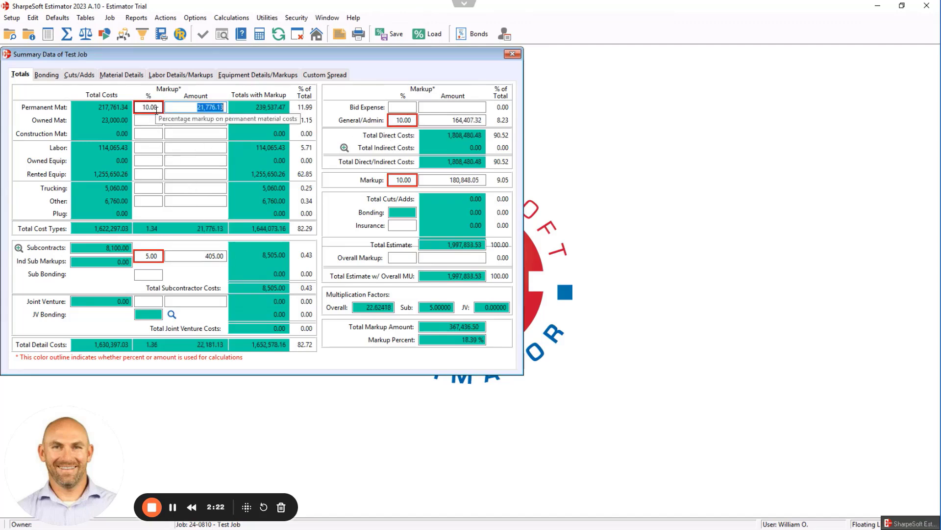
pyautogui.click(160, 176)
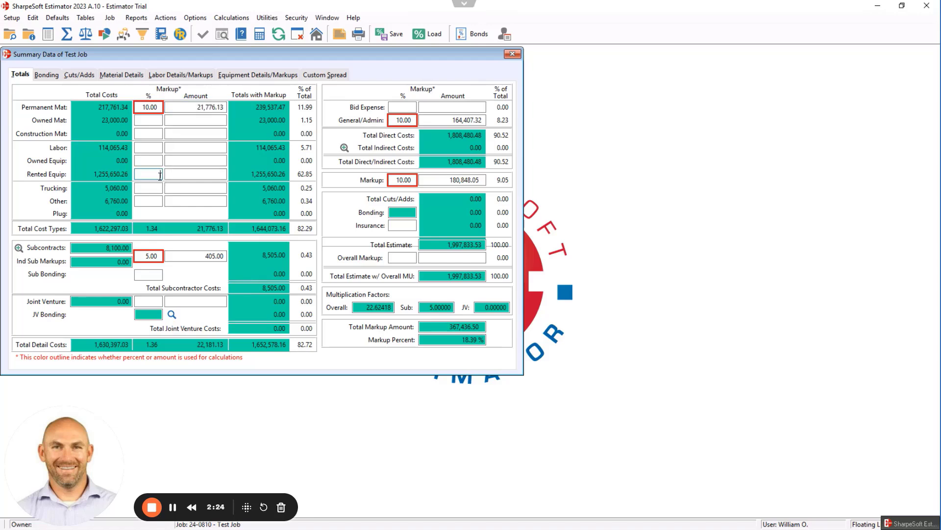
pyautogui.write('5')
pyautogui.press('Tab')
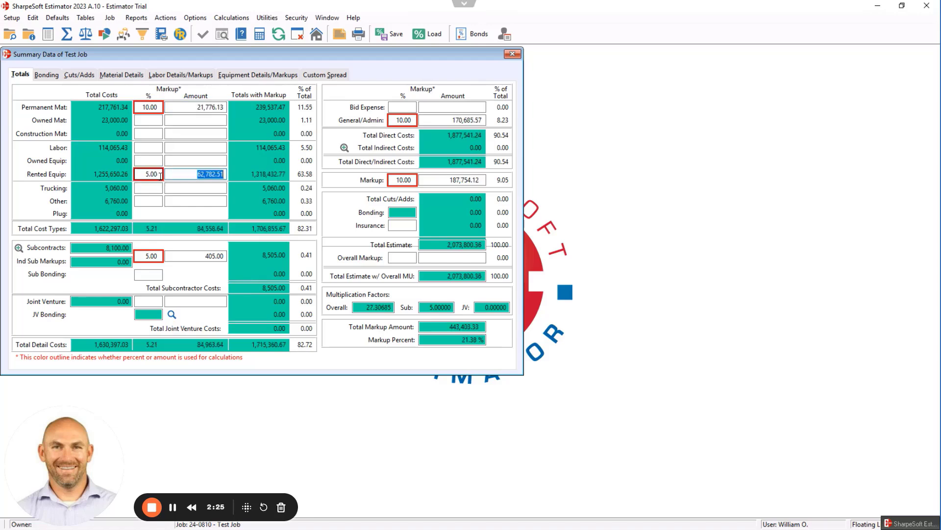
# Save the current markups as a new configuration with code TEST1 and description "Test 1 Mark Up".
pyautogui.click(393, 34)
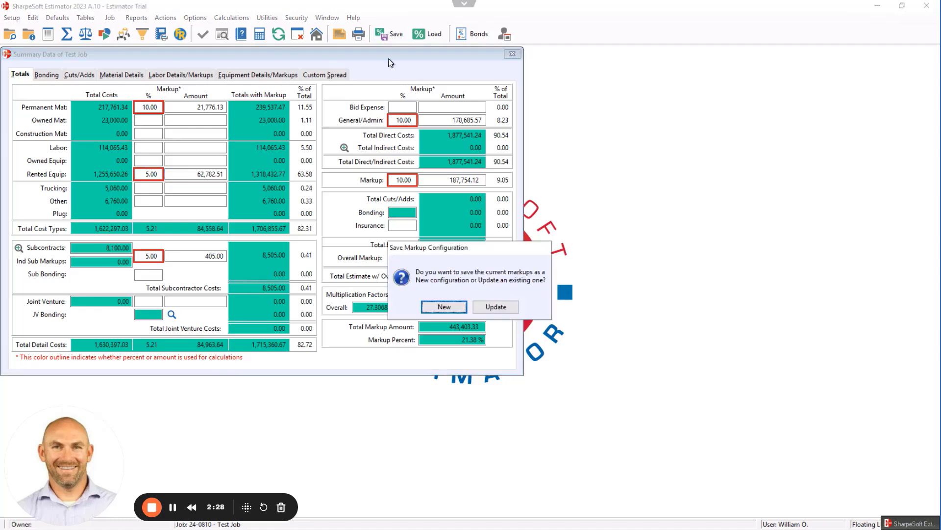
pyautogui.click(453, 306)
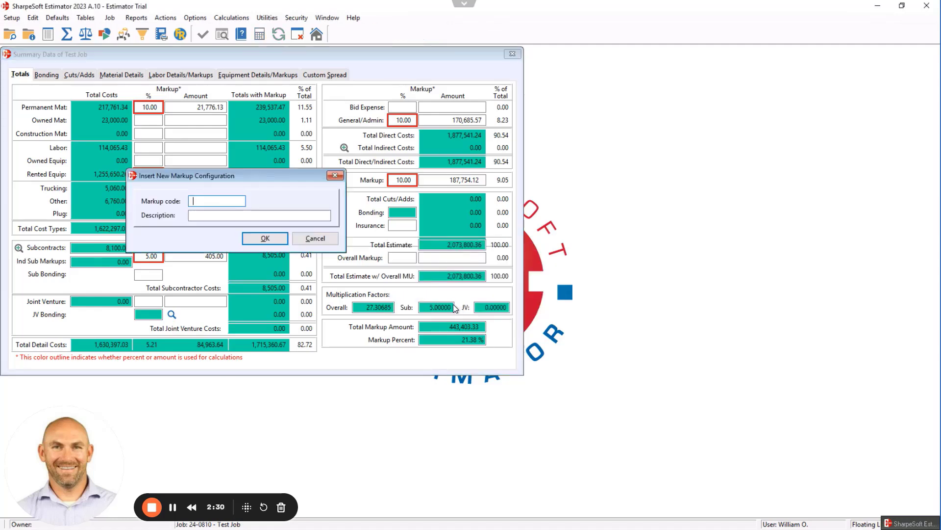
pyautogui.write('TEST1')
pyautogui.press('Tab')
pyautogui.write('Te')
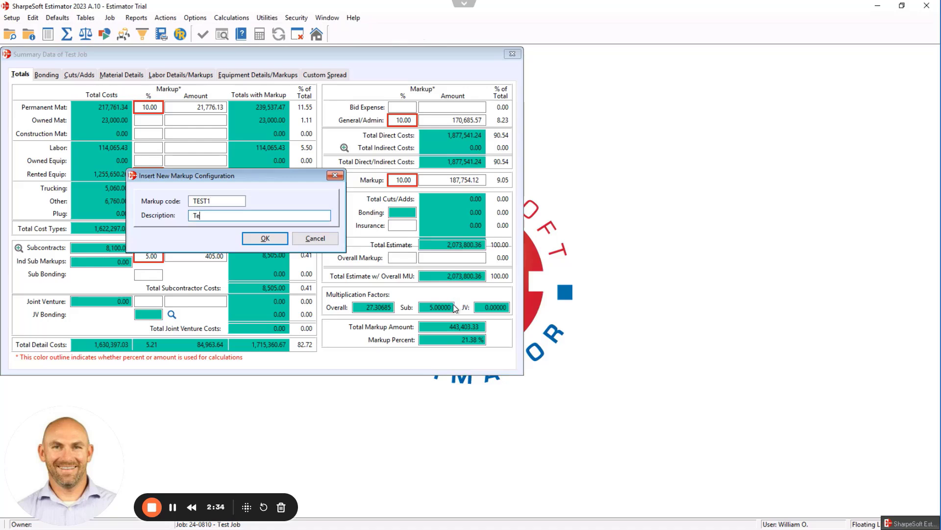
pyautogui.write('st 1 Mark Up')
pyautogui.click(263, 238)
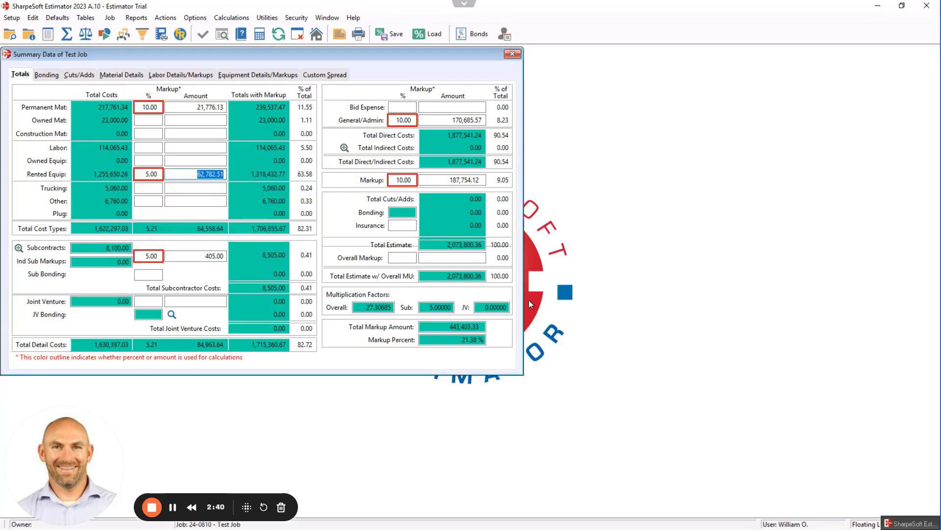
# Load the Standard Markup configuration in place of the current markups.
pyautogui.click(425, 35)
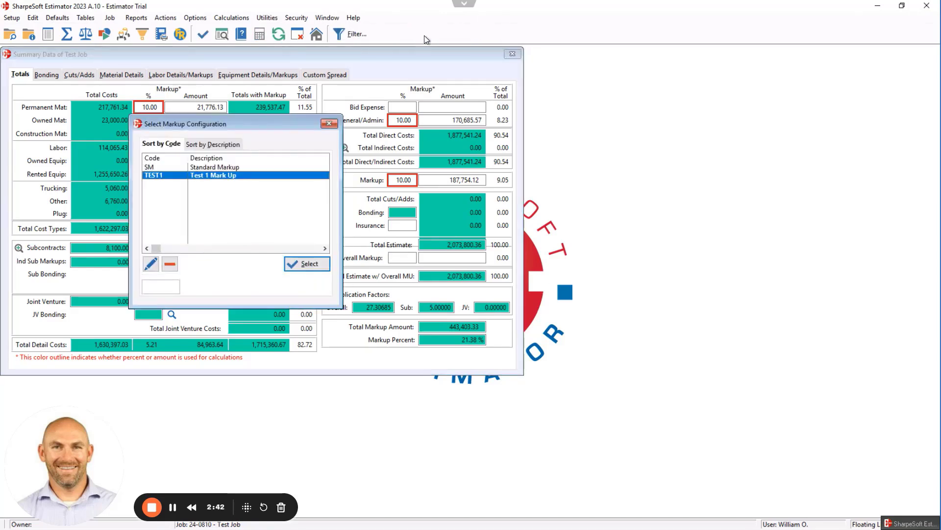
pyautogui.click(216, 167)
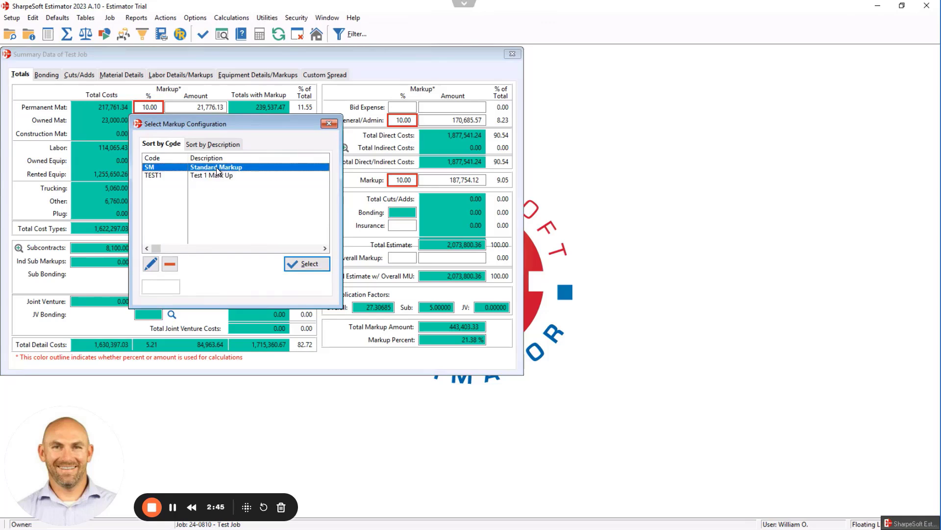
pyautogui.click(309, 265)
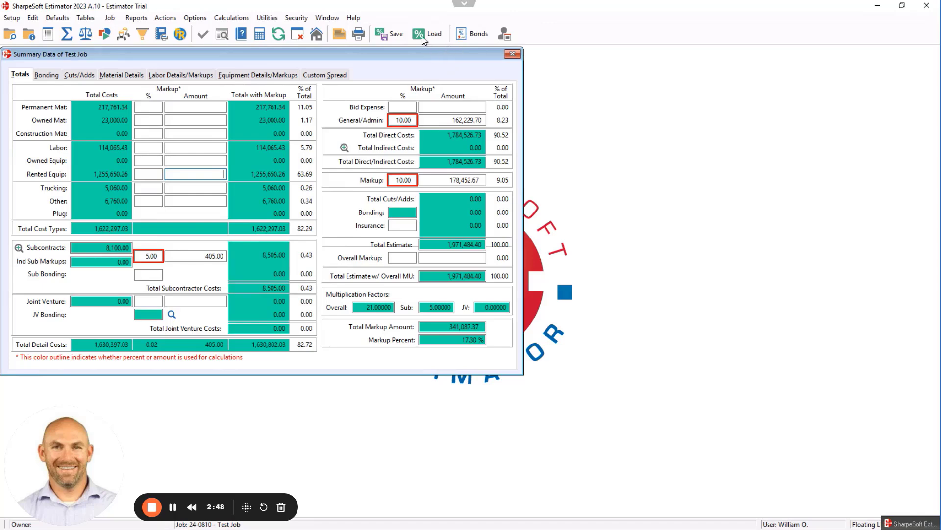
# Load the Test 1 Mark Up configuration and check the total estimate with and without overall markup.
pyautogui.click(422, 35)
pyautogui.click(212, 175)
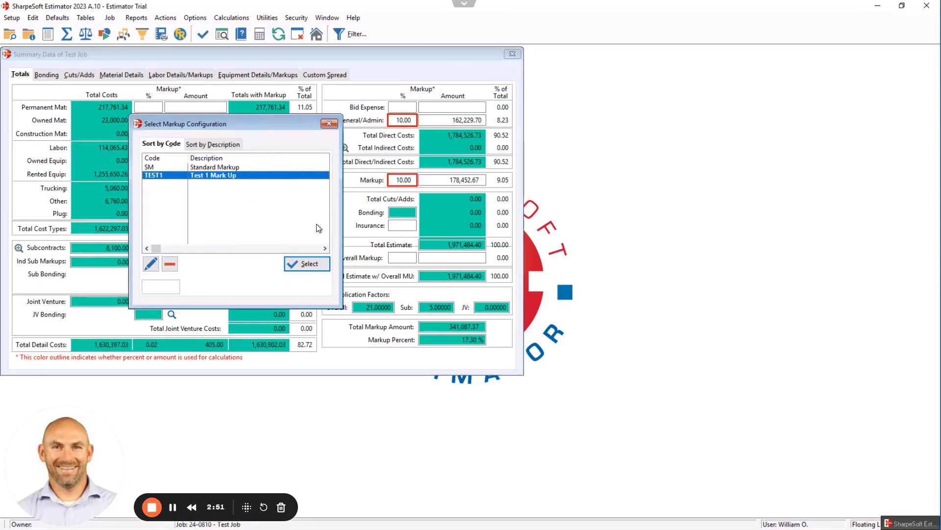
pyautogui.click(318, 263)
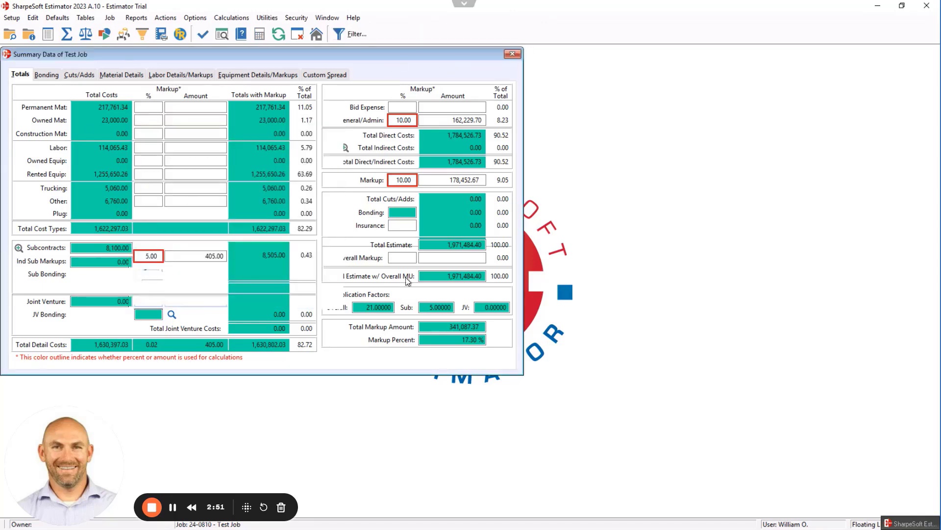
pyautogui.click(453, 275)
pyautogui.click(454, 244)
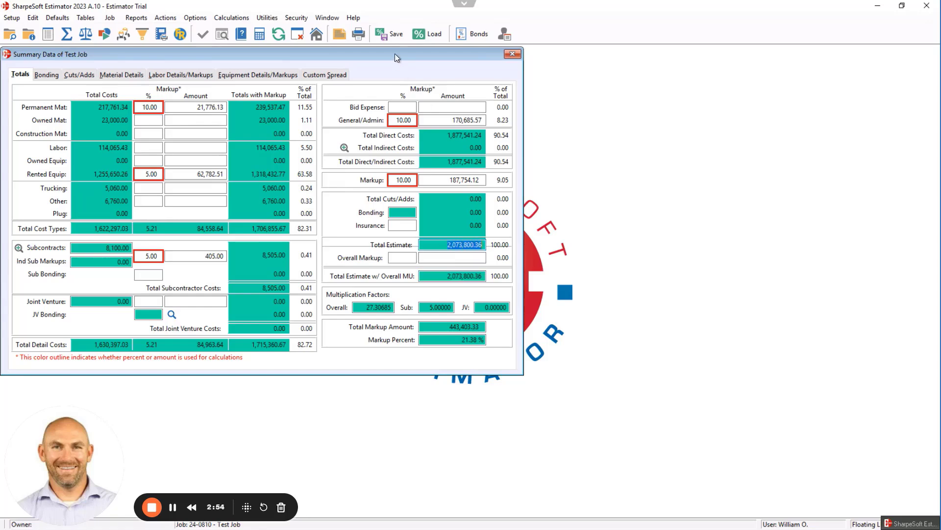
# Switch the summary back to the Standard Markup configuration and close the job summary.
pyautogui.click(421, 34)
pyautogui.press('Up')
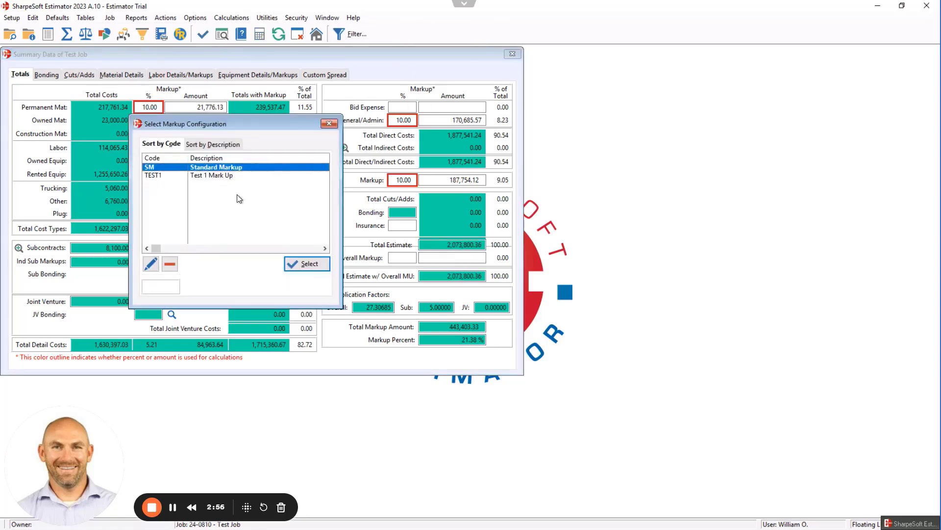
pyautogui.click(306, 264)
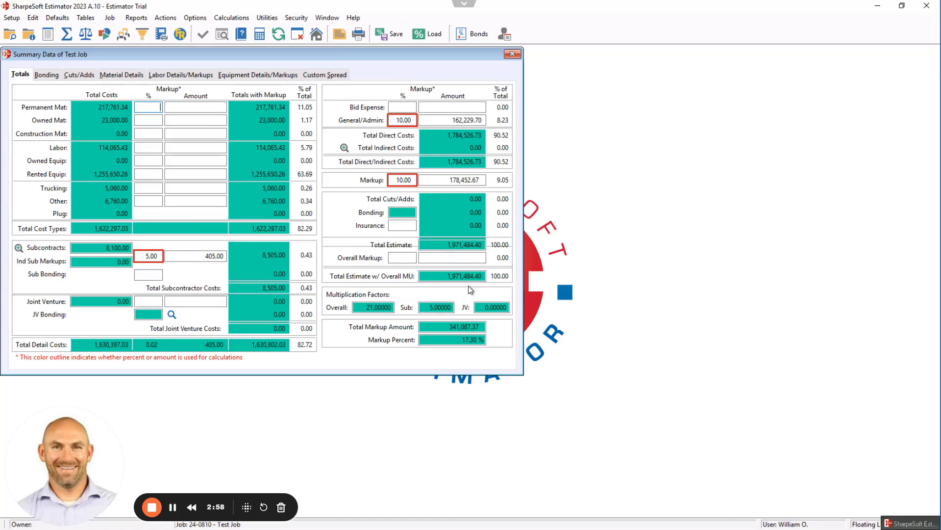
pyautogui.click(512, 54)
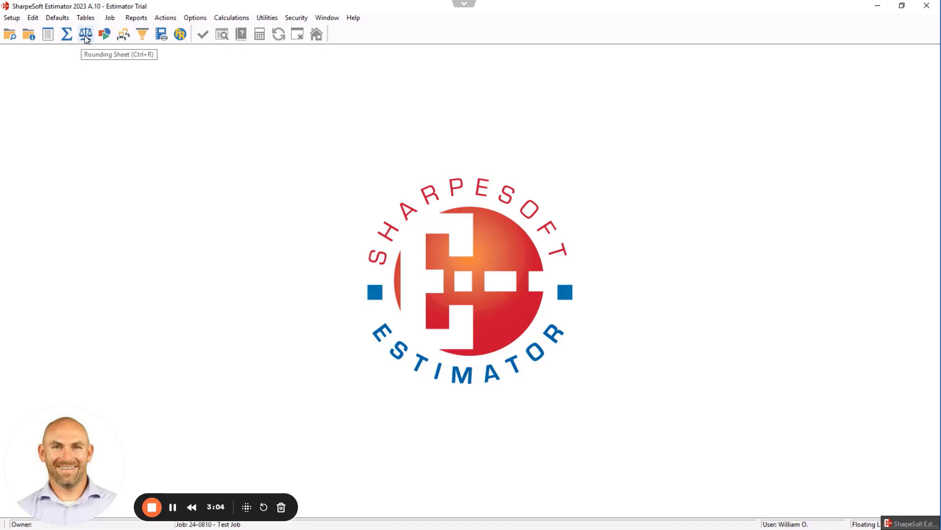
# Open the job's Rounding Sheet at full size and check the total bid price and the amount the round recap is off by.
pyautogui.click(117, 23)
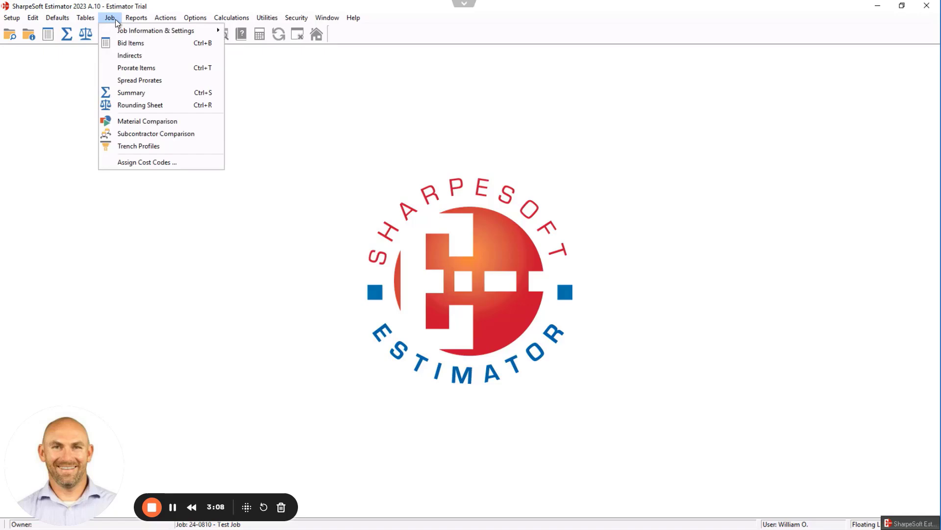
pyautogui.click(134, 107)
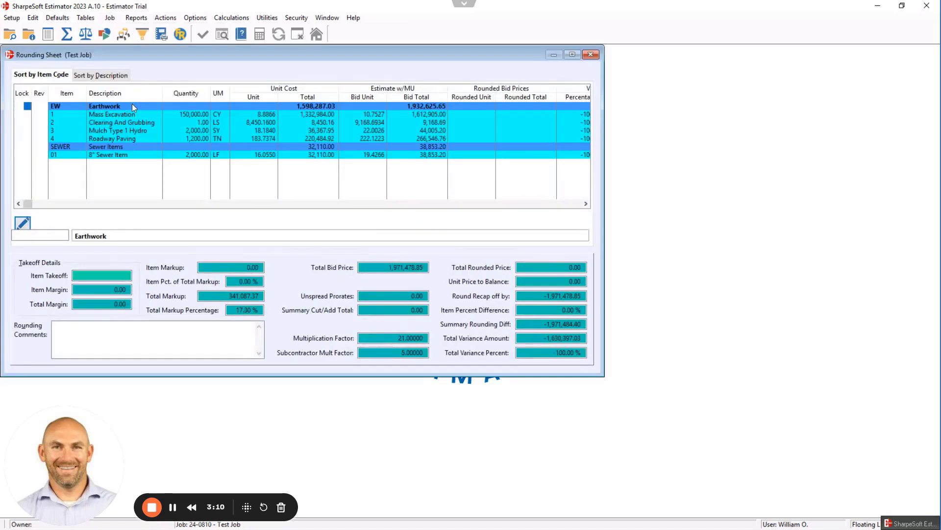
pyautogui.click(572, 55)
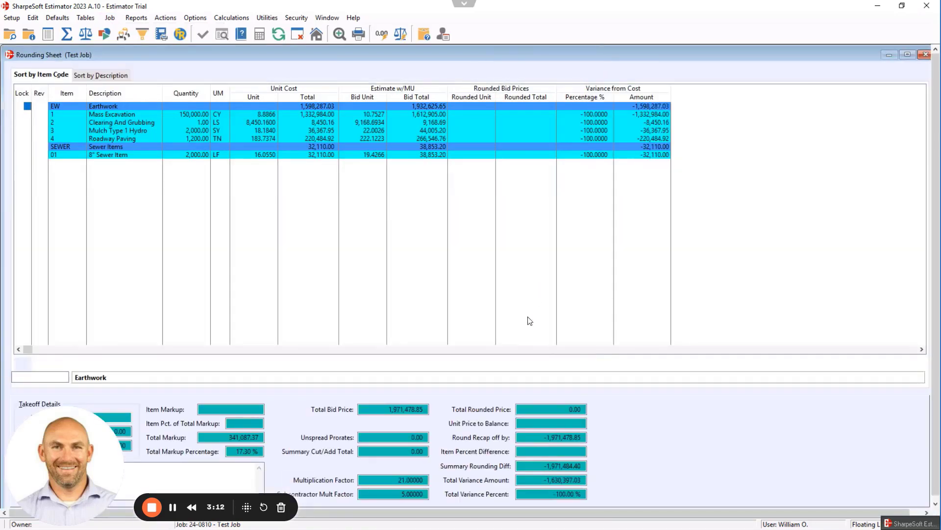
pyautogui.click(386, 412)
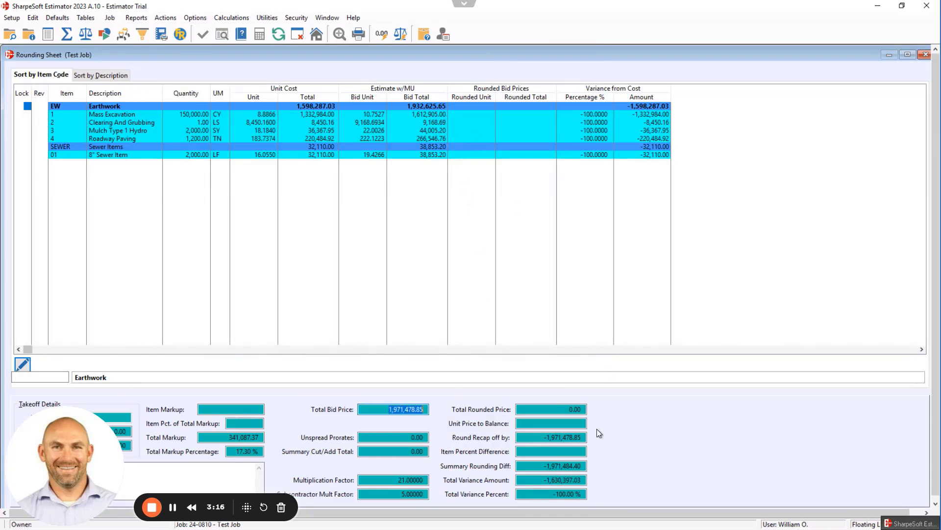
pyautogui.click(579, 437)
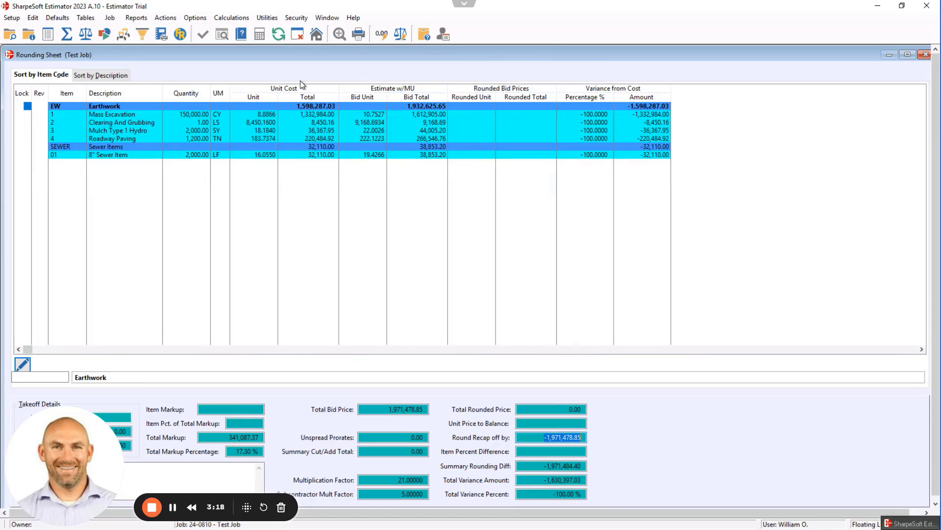
# Reset the rounding sheet so the rounded unit prices match the marked-up bid unit prices.
pyautogui.click(167, 19)
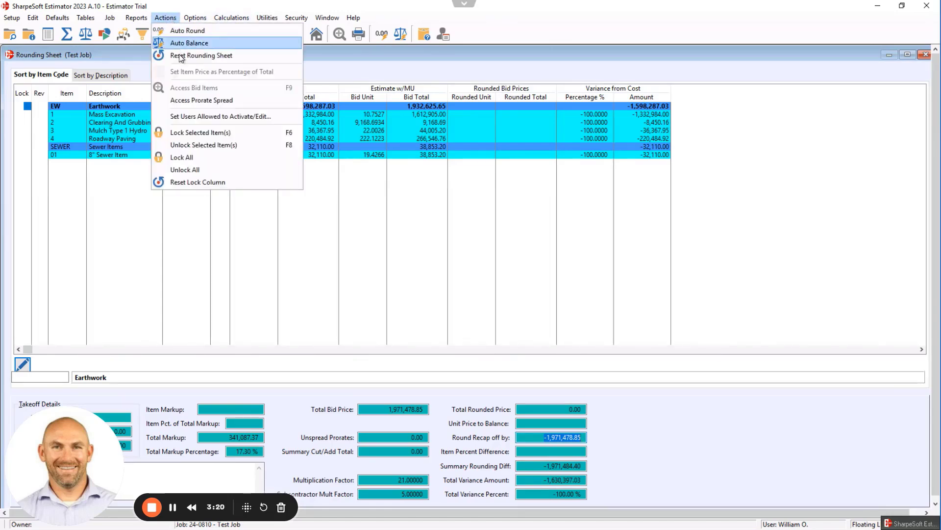
pyautogui.click(201, 55)
pyautogui.click(217, 233)
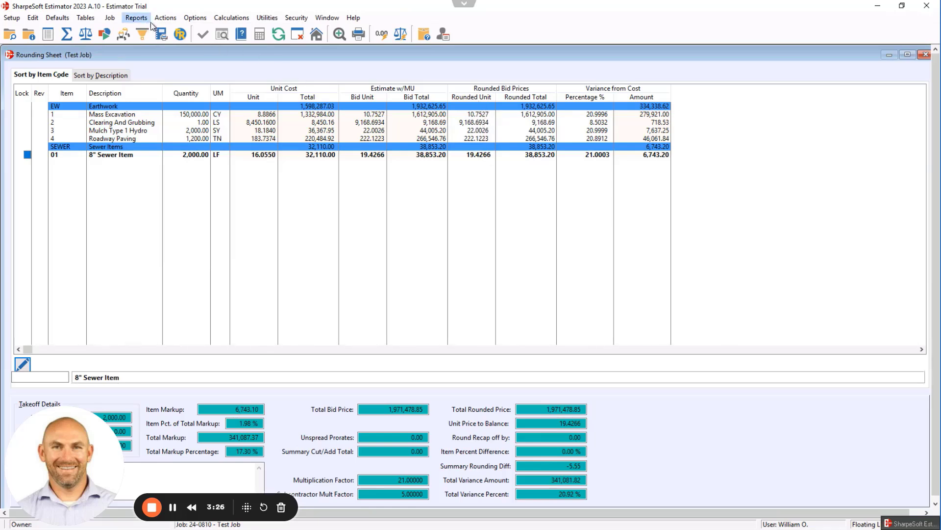
# Auto-balance the bid across all unlocked items at whole-dollar unit prices, and check the total rounded price and the round recap difference.
pyautogui.click(165, 18)
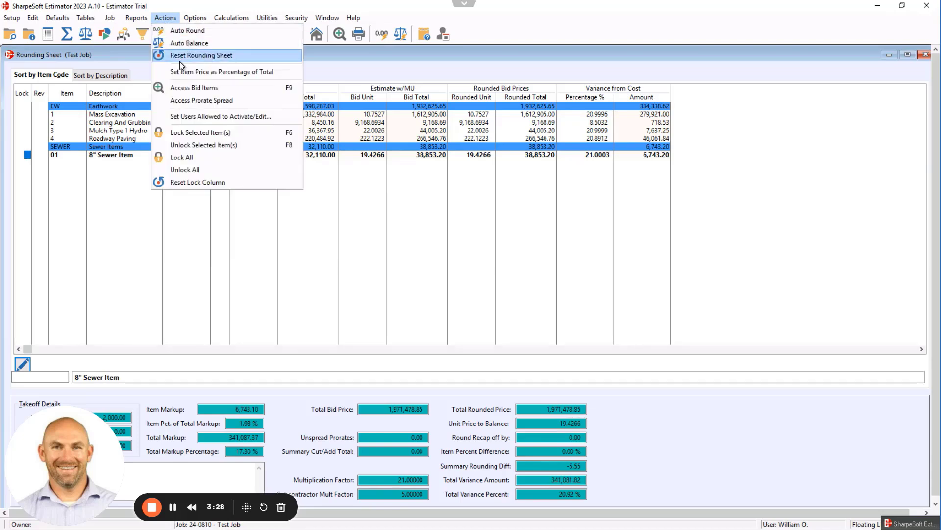
pyautogui.click(188, 42)
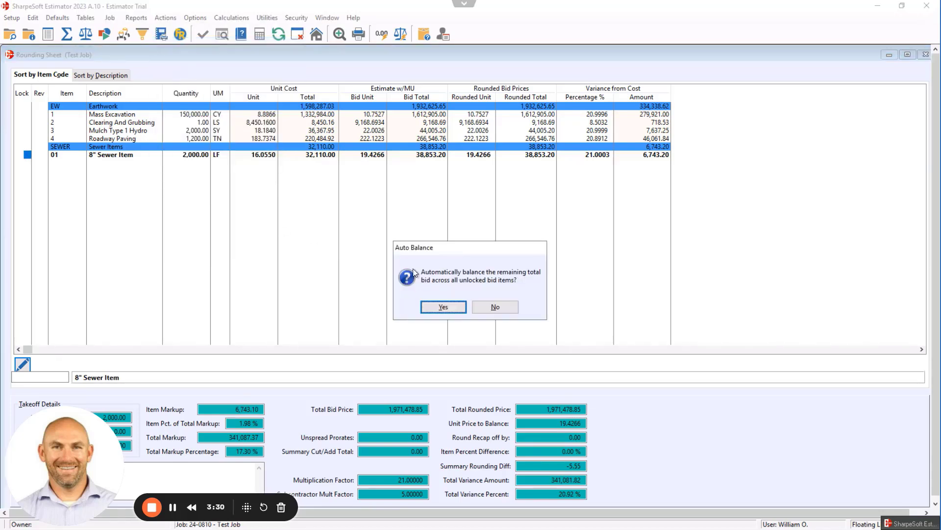
pyautogui.click(439, 307)
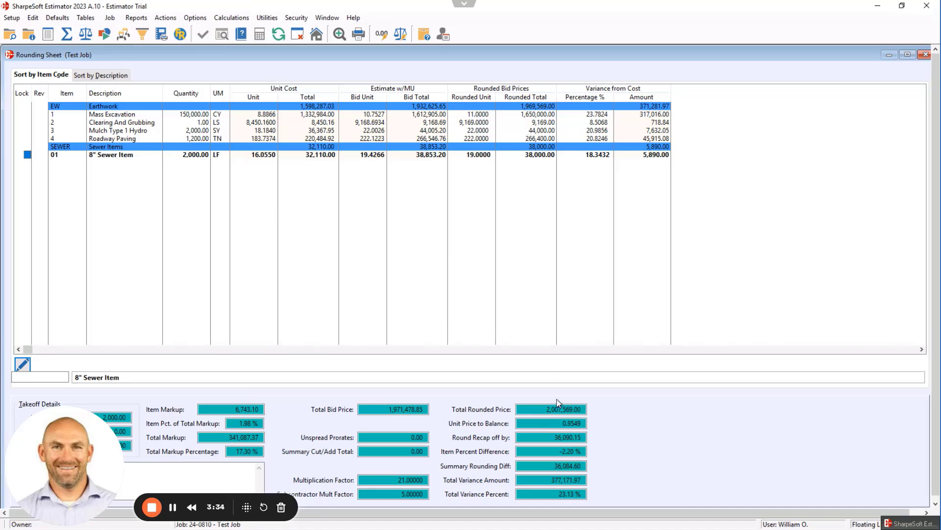
pyautogui.moveTo(545, 409); pyautogui.dragTo(583, 409)
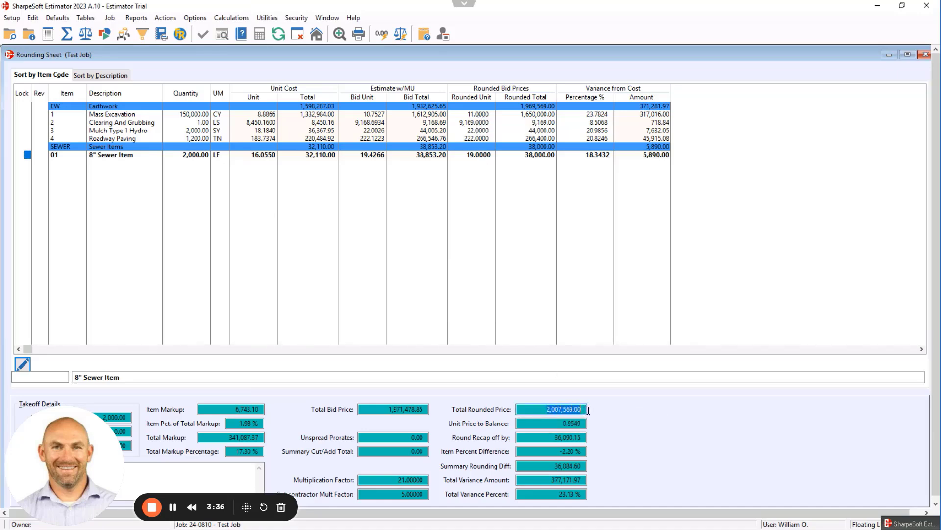
pyautogui.moveTo(555, 436); pyautogui.dragTo(587, 436)
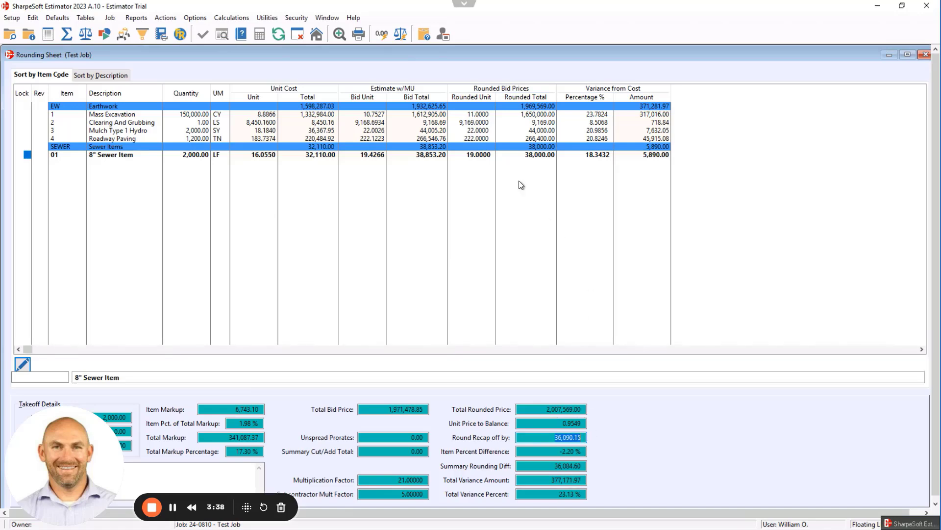
# Check Mass Excavation's unit price to balance, and set its rounded unit price to 10.75.
pyautogui.click(478, 116)
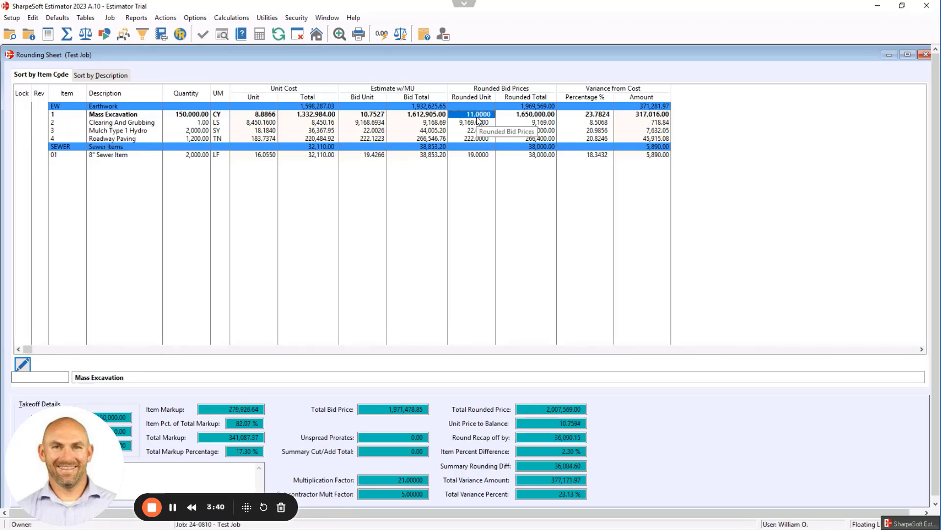
pyautogui.moveTo(556, 423); pyautogui.dragTo(588, 423)
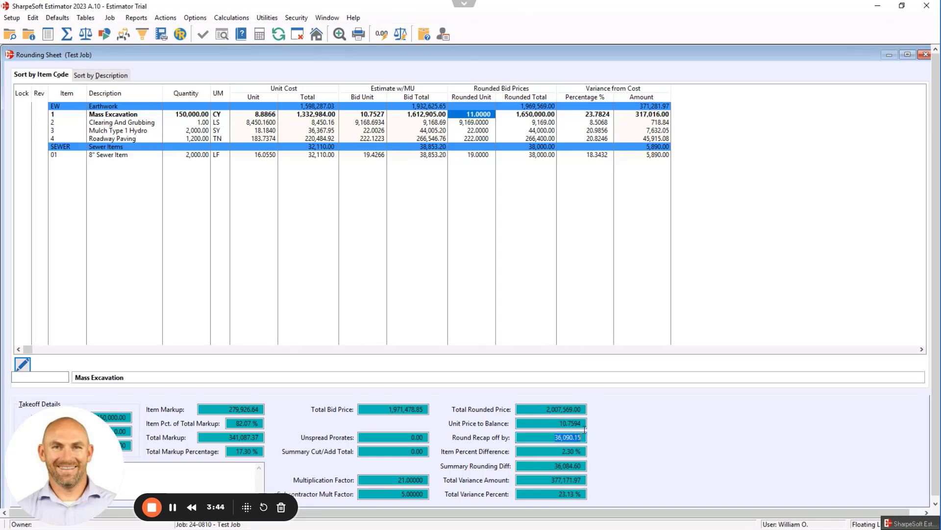
pyautogui.click(469, 128)
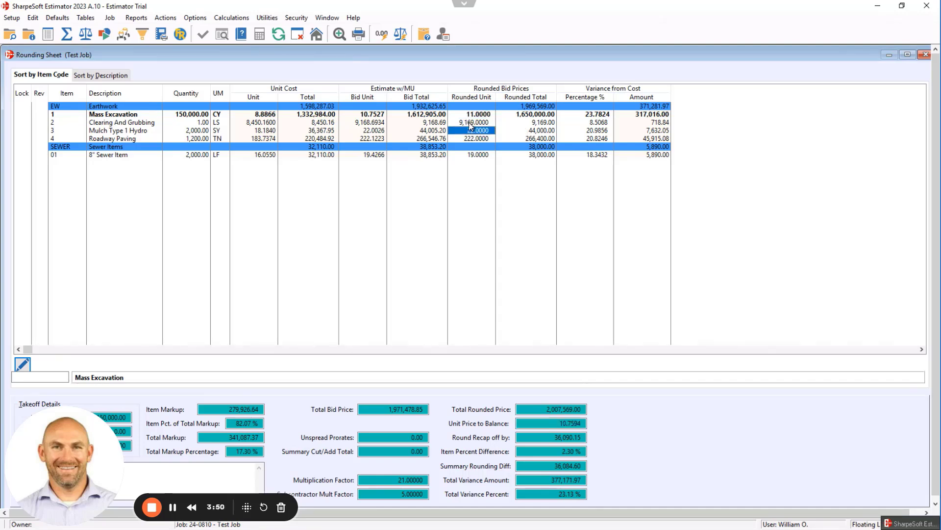
pyautogui.click(471, 117)
pyautogui.write('10')
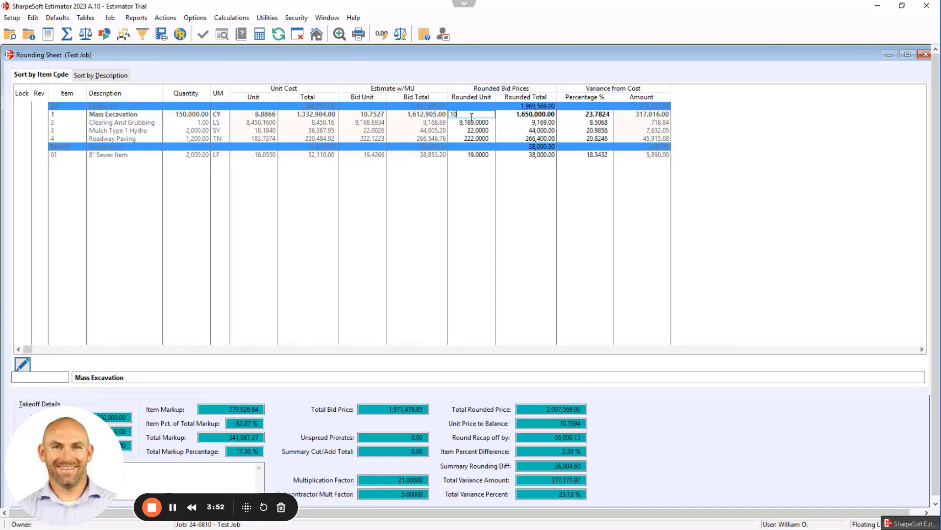
pyautogui.write('.75')
pyautogui.press('Return')
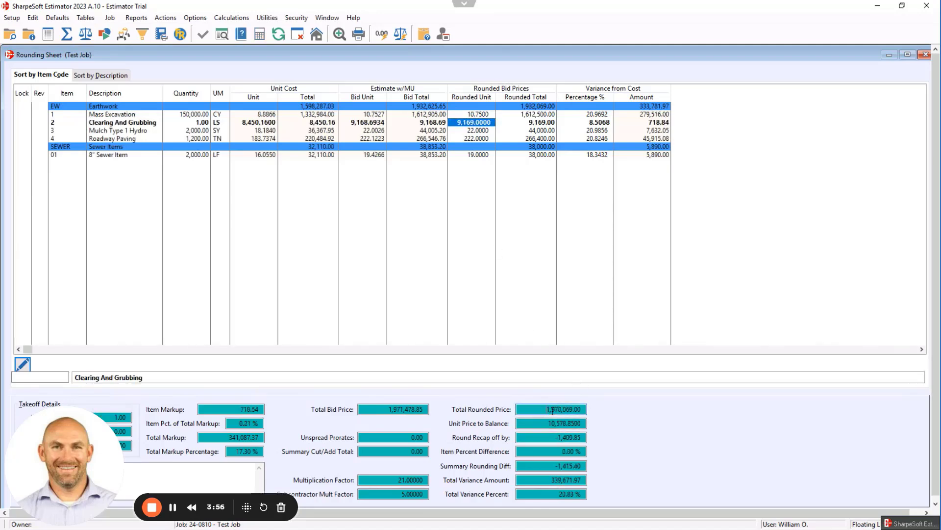
# Check the total rounded price and the amount the round recap is off by with the new Mass Excavation price.
pyautogui.moveTo(541, 407); pyautogui.dragTo(604, 407)
pyautogui.moveTo(551, 436); pyautogui.dragTo(600, 436)
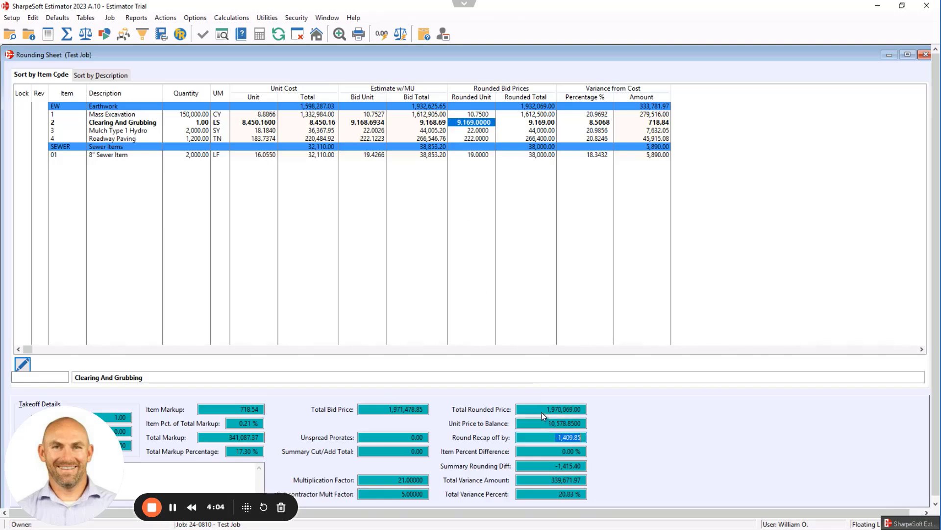
pyautogui.moveTo(541, 412); pyautogui.dragTo(599, 412)
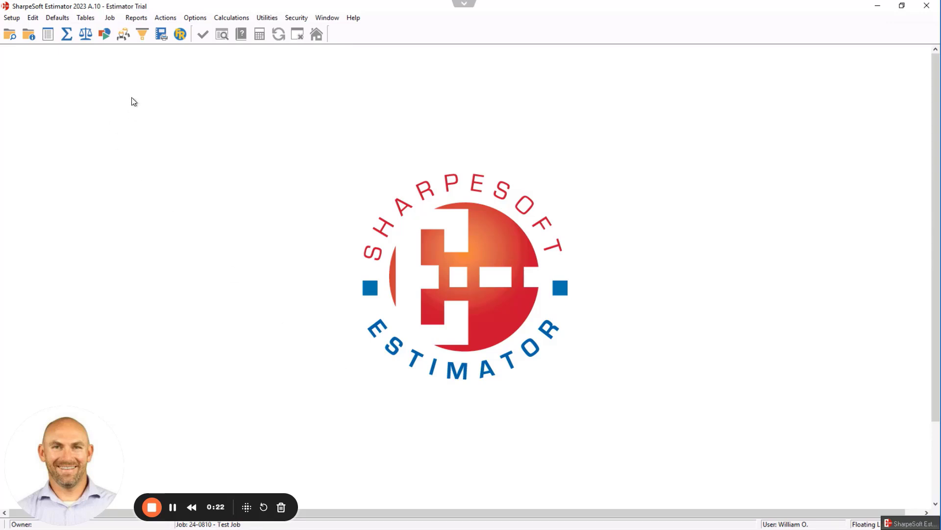
# Preview the job's Proposal report with its default options, review the item prices and totals, and close the report.
pyautogui.click(132, 19)
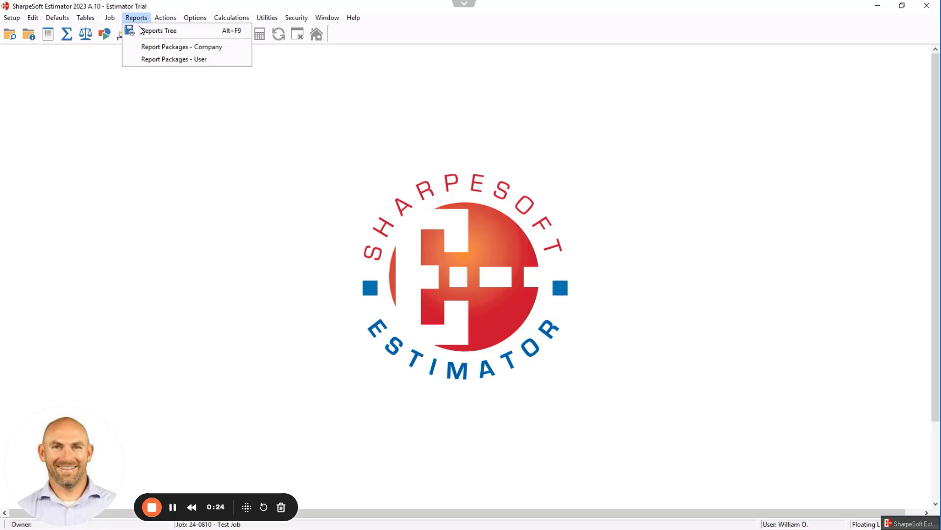
pyautogui.click(141, 30)
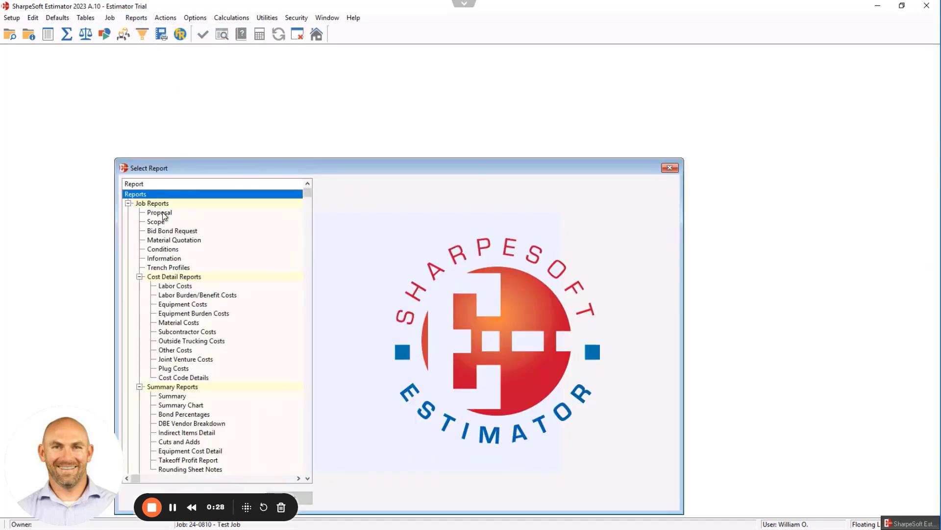
pyautogui.doubleClick(162, 213)
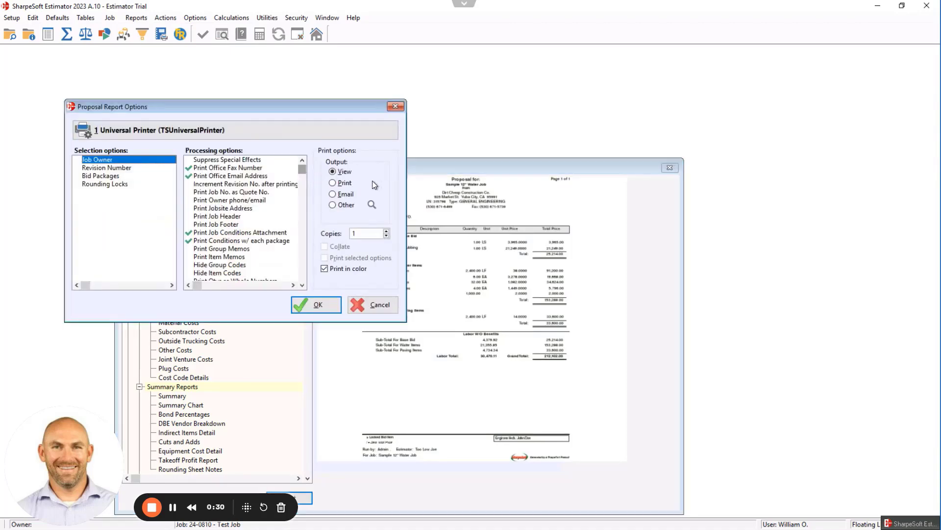
pyautogui.click(318, 304)
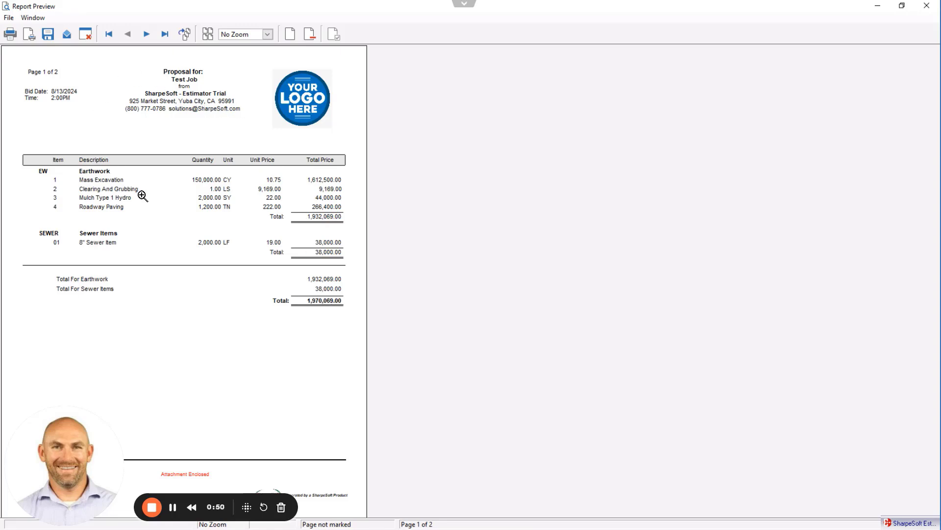
pyautogui.click(927, 6)
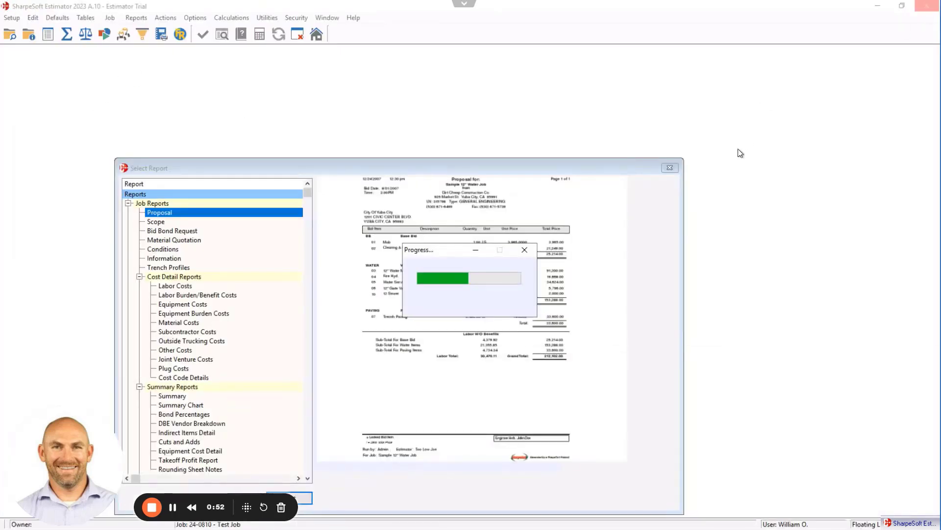
pyautogui.click(677, 166)
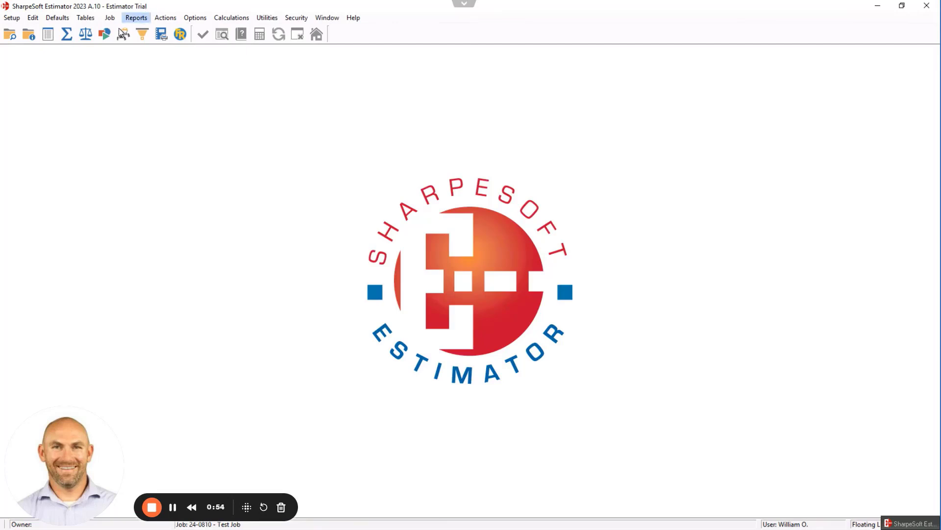
# In the job's bid items, insert a group based on a new default group with code ALT and description Alt Item.
pyautogui.click(110, 18)
pyautogui.click(135, 43)
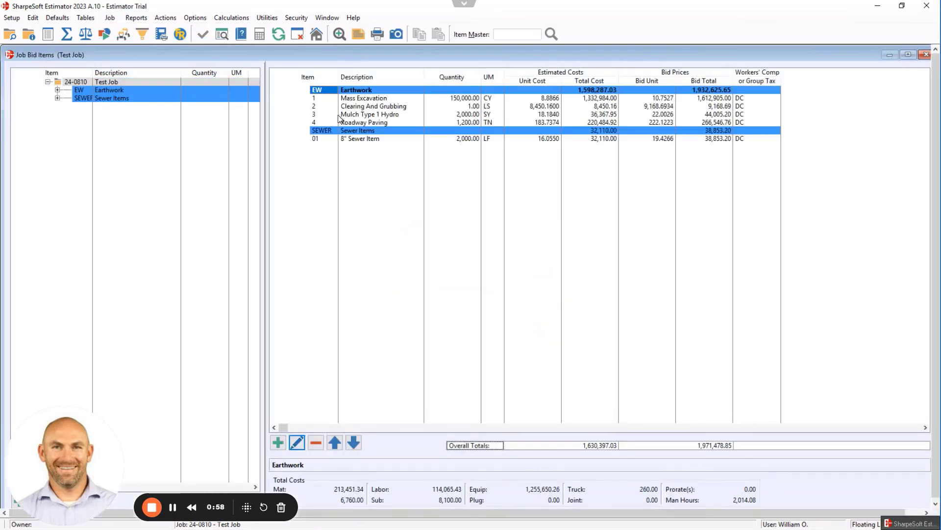
pyautogui.click(356, 116)
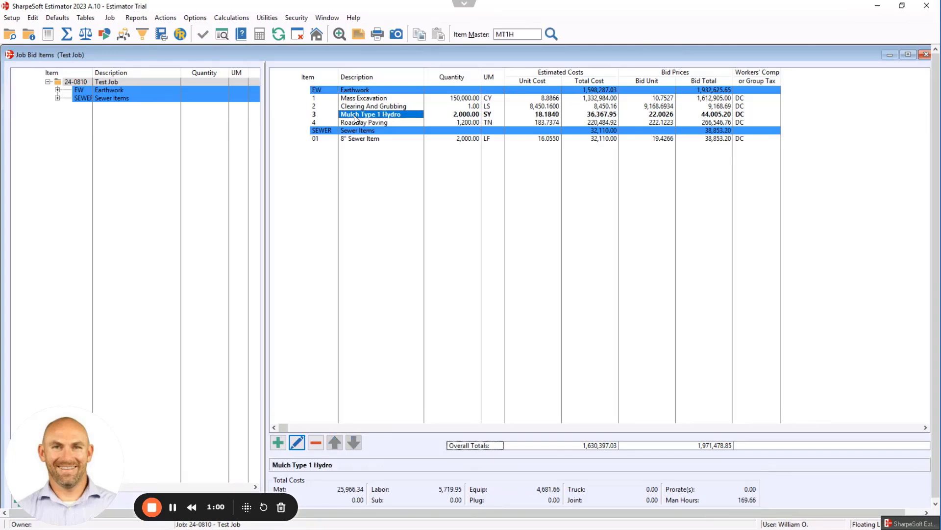
pyautogui.rightClick(359, 163)
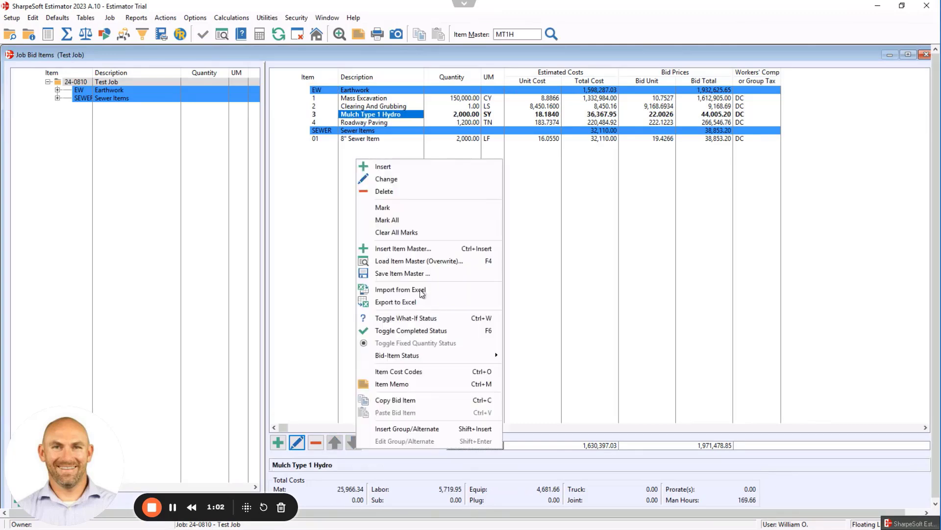
pyautogui.click(412, 425)
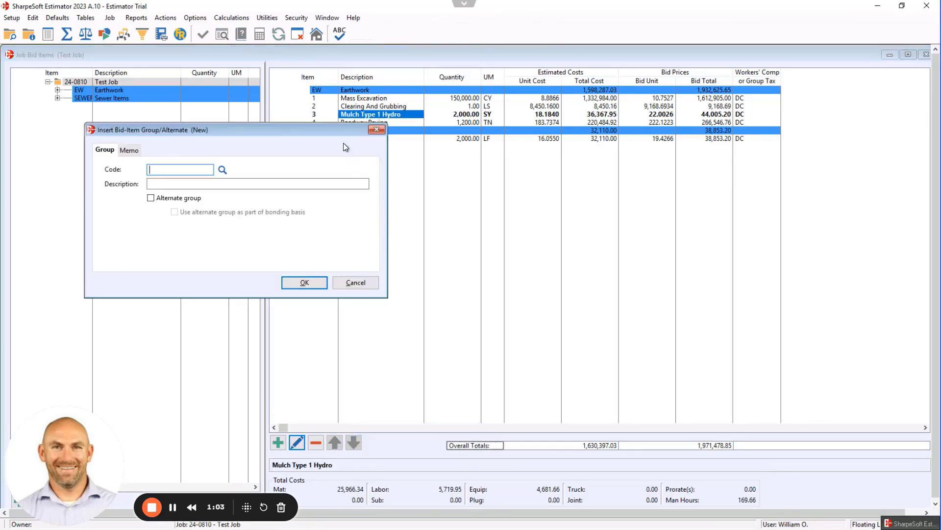
pyautogui.click(223, 170)
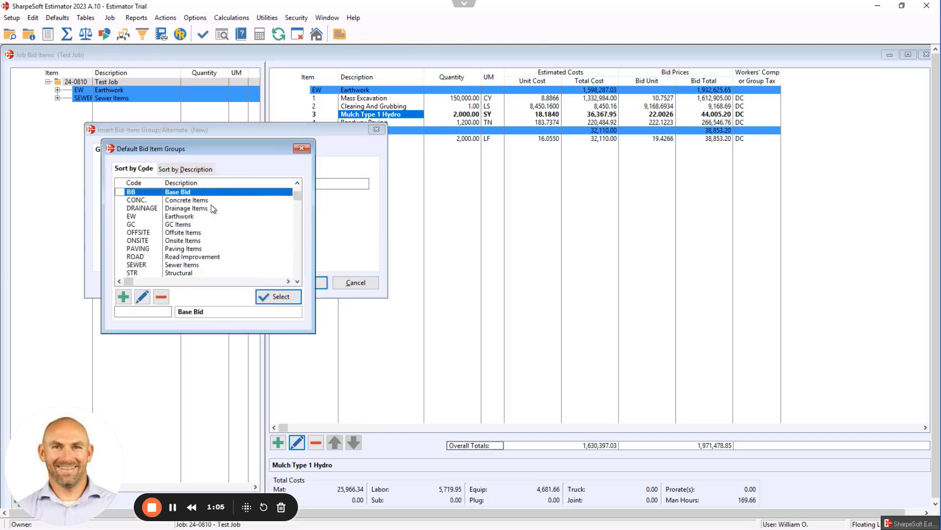
pyautogui.click(123, 296)
pyautogui.write('ALT')
pyautogui.press('Tab')
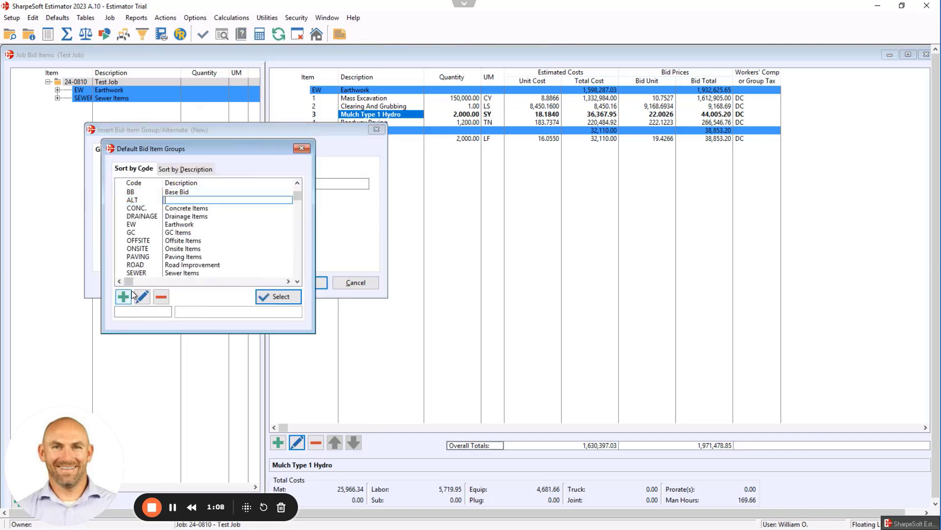
pyautogui.write('Alt Item')
pyautogui.press('Return')
pyautogui.press('Return')
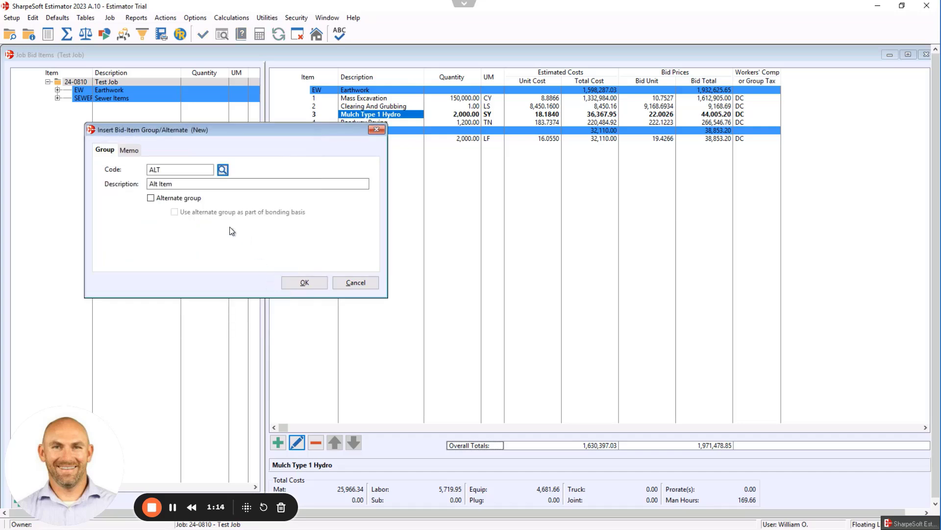
# Make the ALT group an alternate group and move the Mulch Type 1 Hydro bid item into it.
pyautogui.click(151, 199)
pyautogui.click(304, 283)
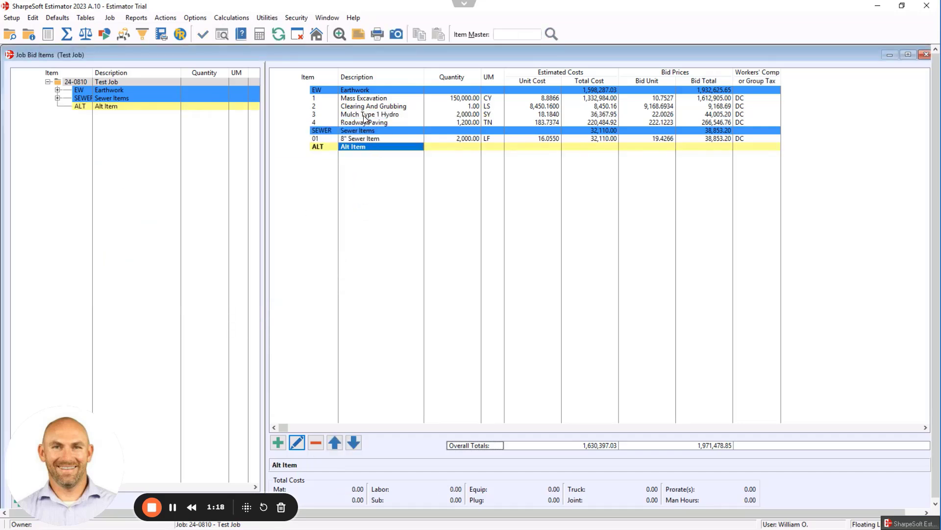
pyautogui.moveTo(365, 118); pyautogui.dragTo(367, 150)
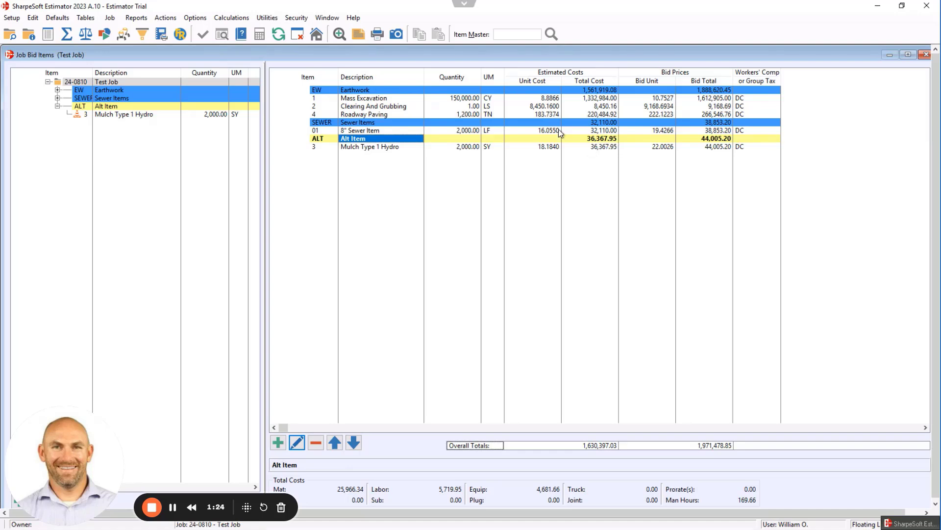
# Produce the job's Proposal report with Hide Bid-Item Unit/Total Prices enabled, review the group and alternate totals, and close the preview.
pyautogui.click(142, 18)
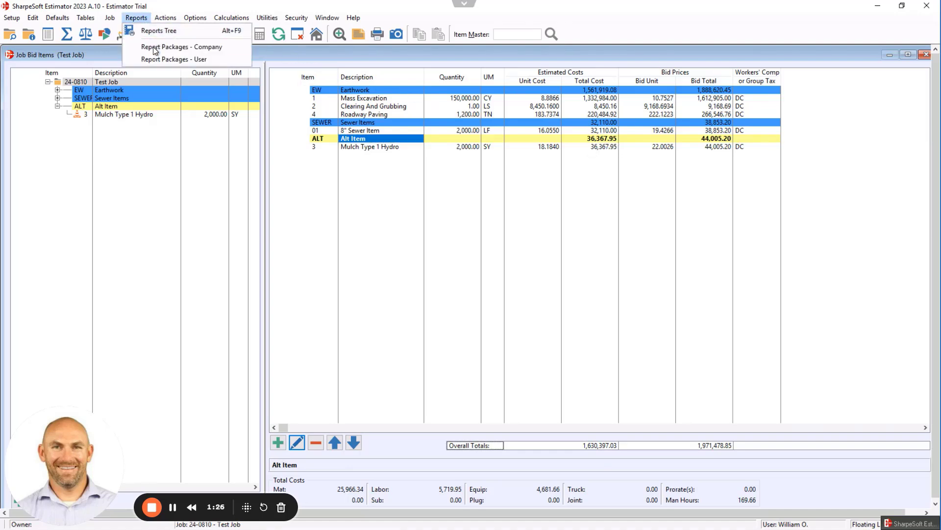
pyautogui.click(154, 32)
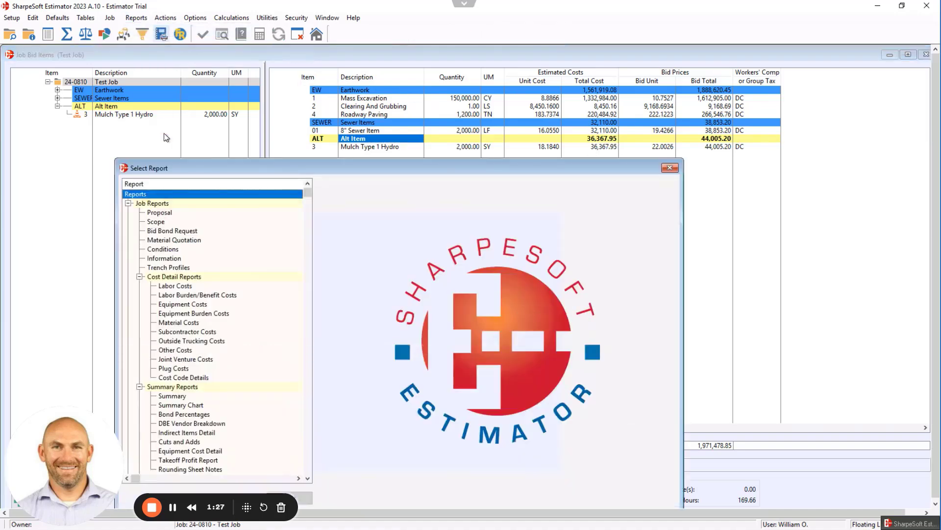
pyautogui.click(165, 214)
pyautogui.doubleClick(165, 216)
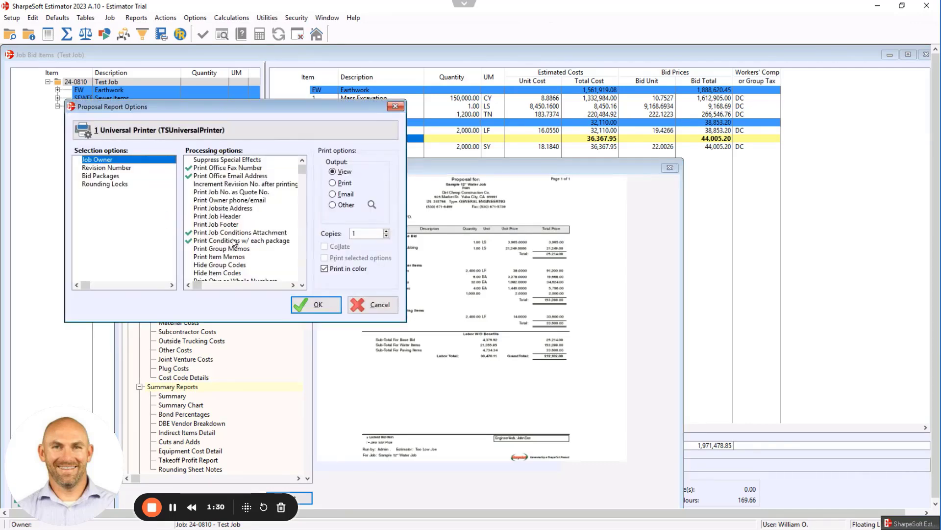
pyautogui.click(303, 285)
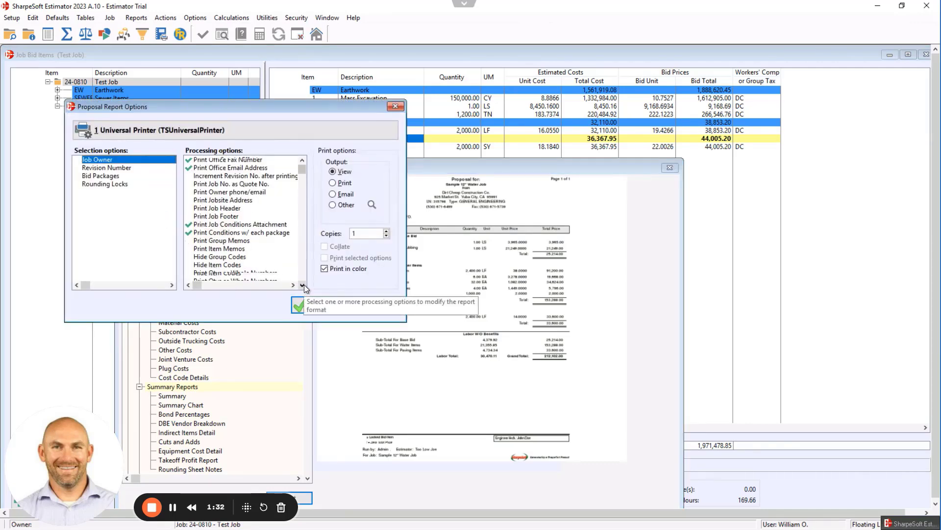
pyautogui.click(303, 286)
pyautogui.click(303, 285)
pyautogui.click(303, 286)
pyautogui.click(303, 285)
pyautogui.click(303, 285)
pyautogui.click(303, 286)
pyautogui.click(303, 285)
pyautogui.click(303, 285)
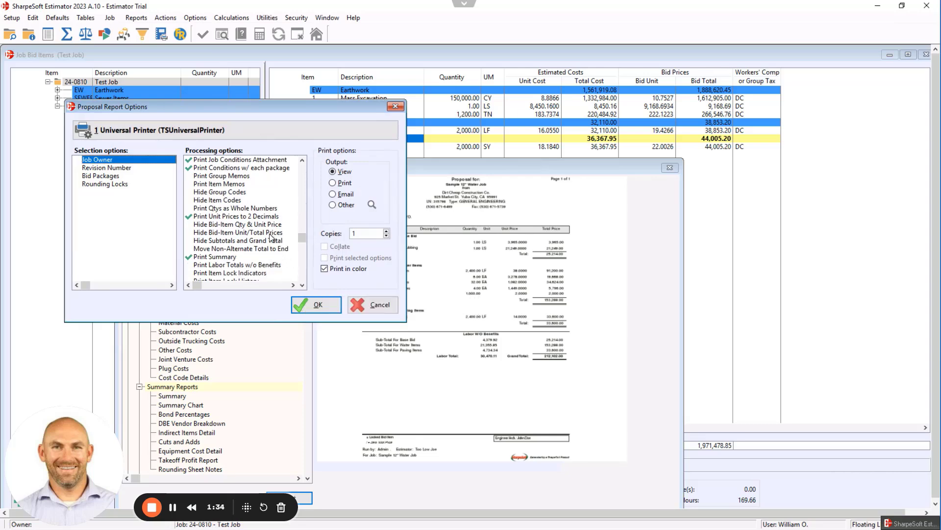
pyautogui.click(245, 235)
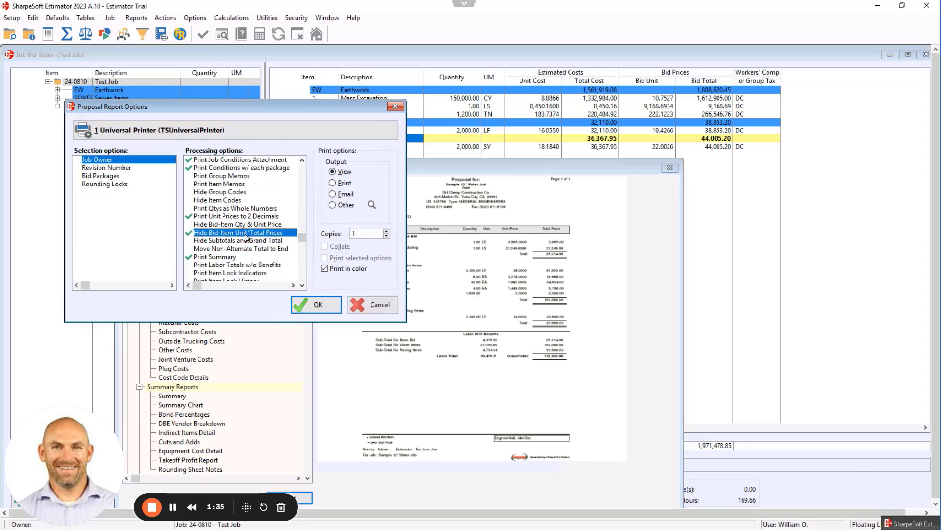
pyautogui.click(318, 304)
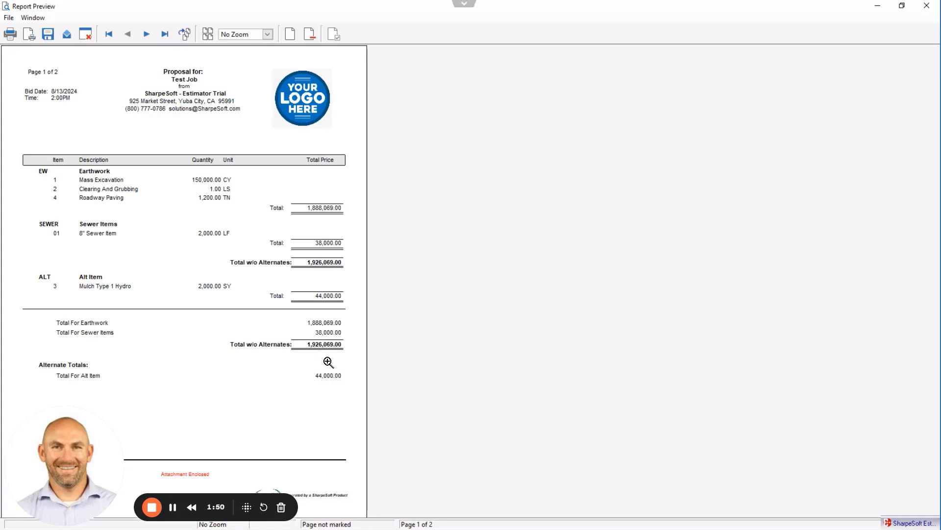
pyautogui.click(930, 9)
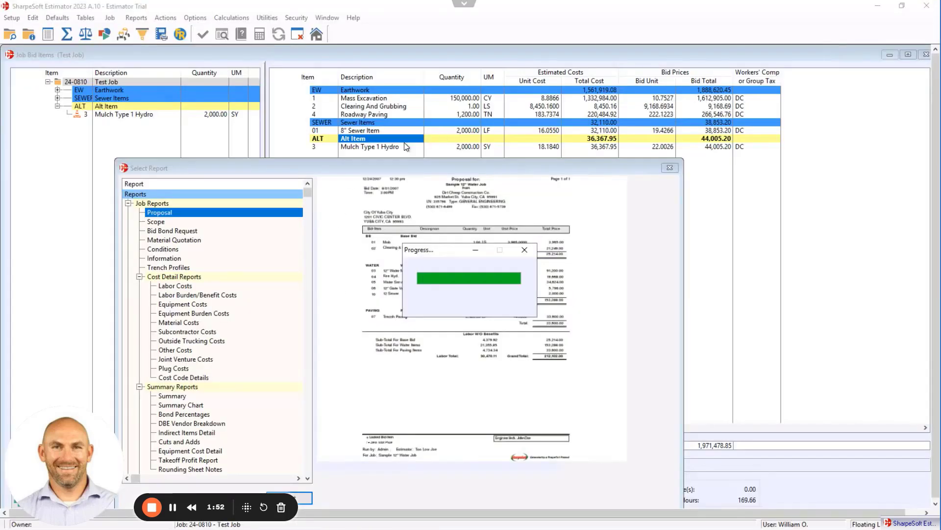
# Find the Item Cost Detail report among the bid-item reports and preview it with its default options.
pyautogui.moveTo(410, 167); pyautogui.dragTo(466, 76)
pyautogui.scroll(-7, 263, 286)
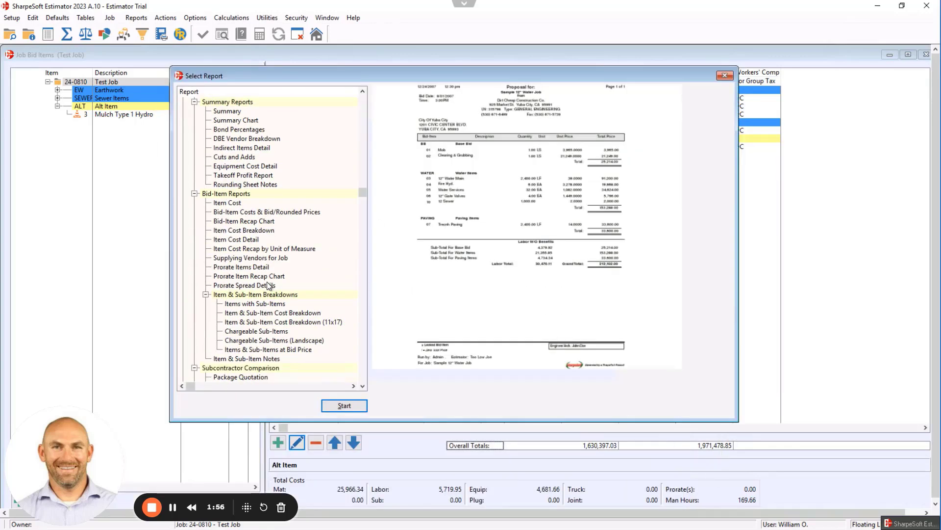
pyautogui.click(252, 233)
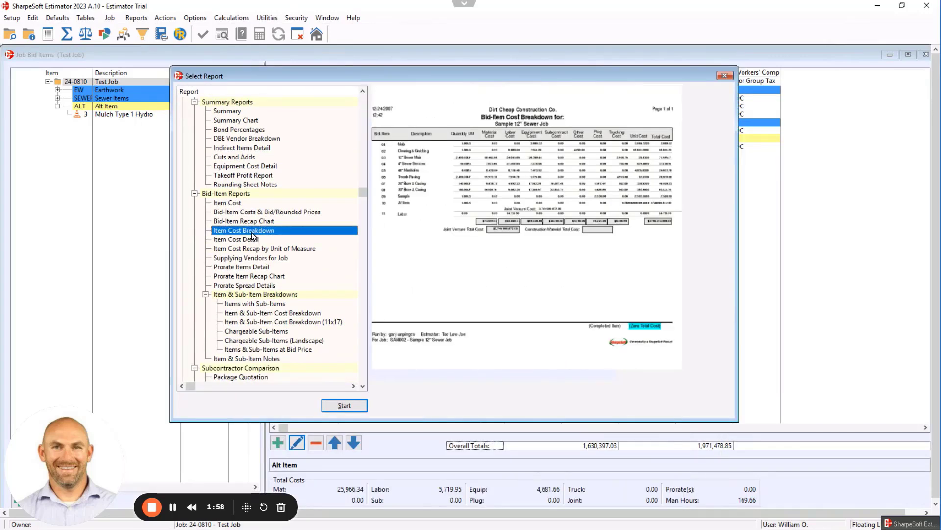
pyautogui.click(250, 240)
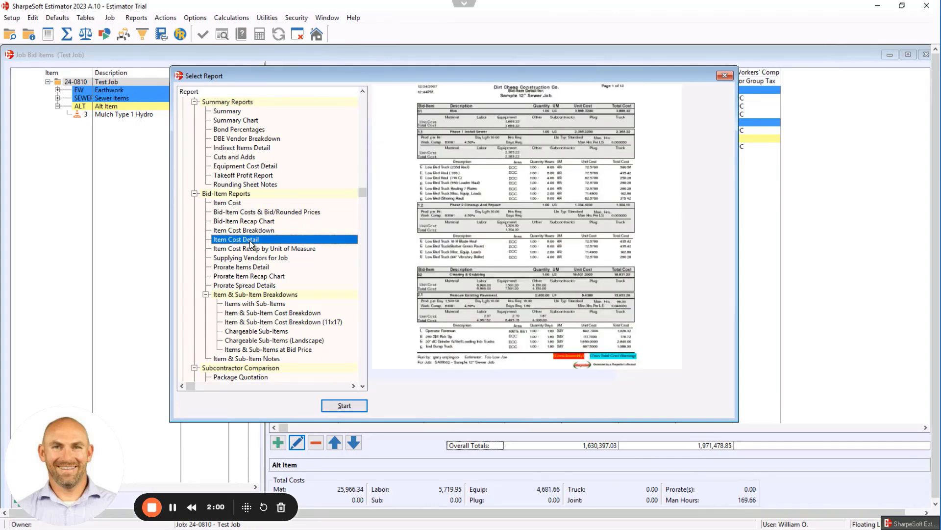
pyautogui.doubleClick(250, 240)
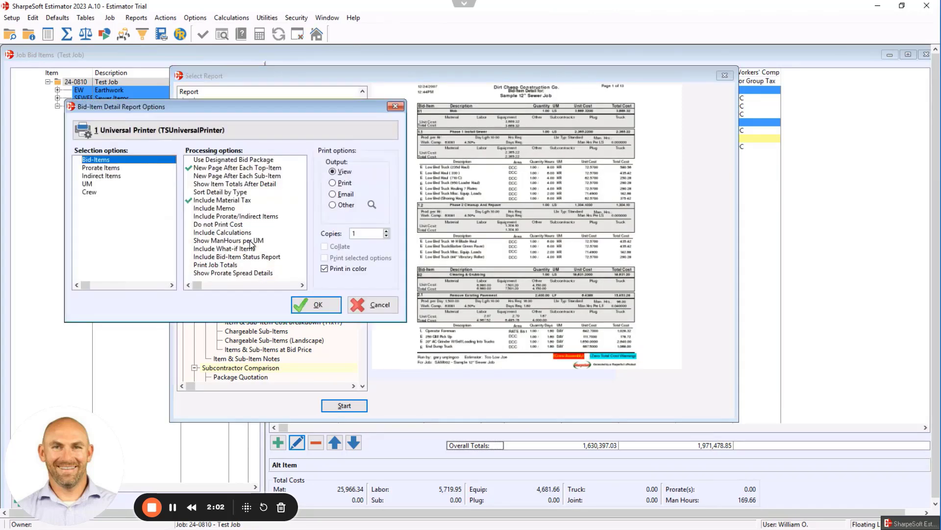
pyautogui.click(305, 310)
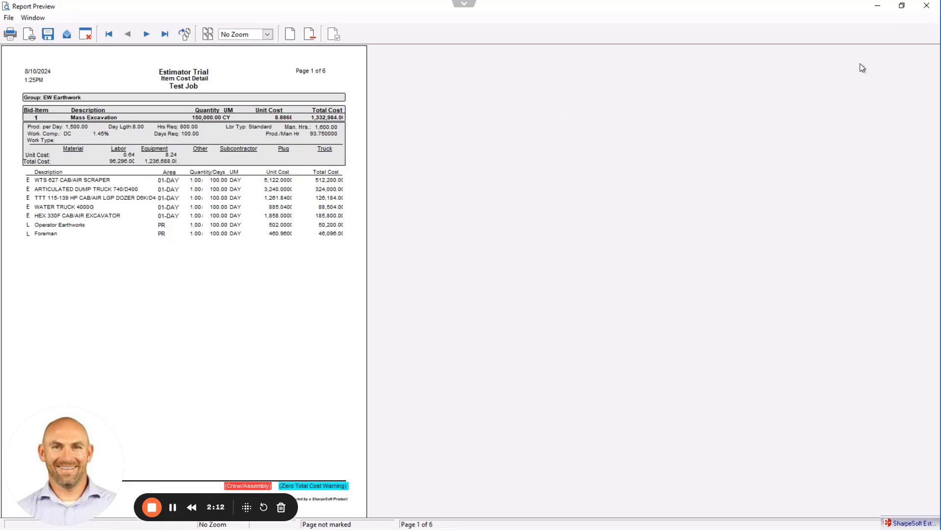
# Close the Item Cost Detail preview, the report selection and the job's bid items window.
pyautogui.click(927, 6)
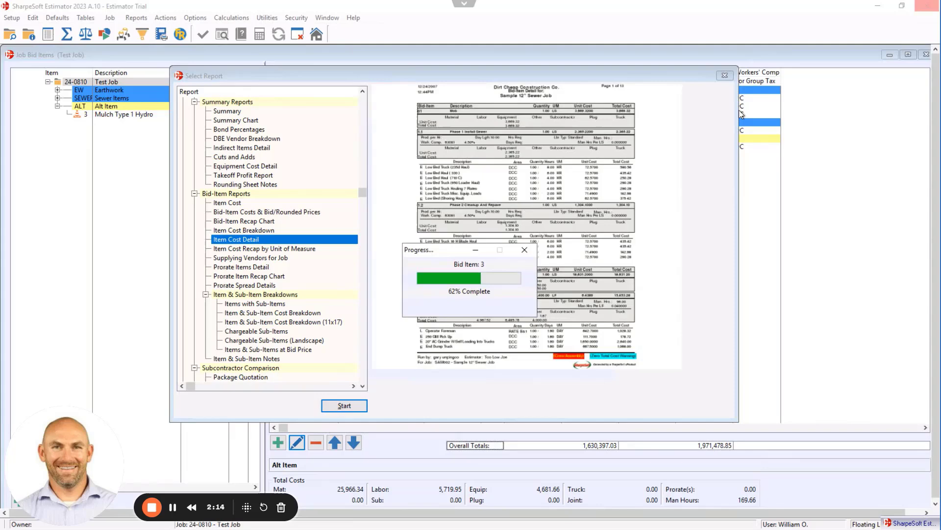
pyautogui.click(725, 75)
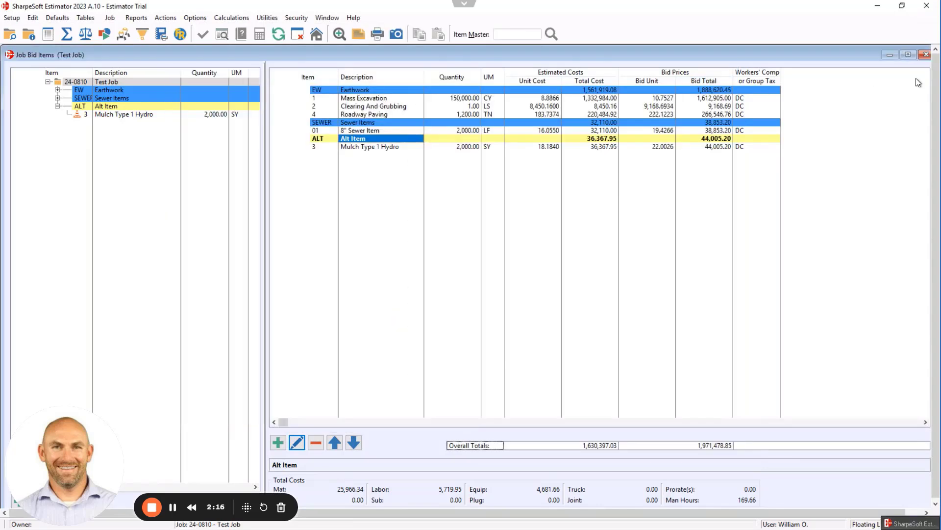
pyautogui.click(926, 55)
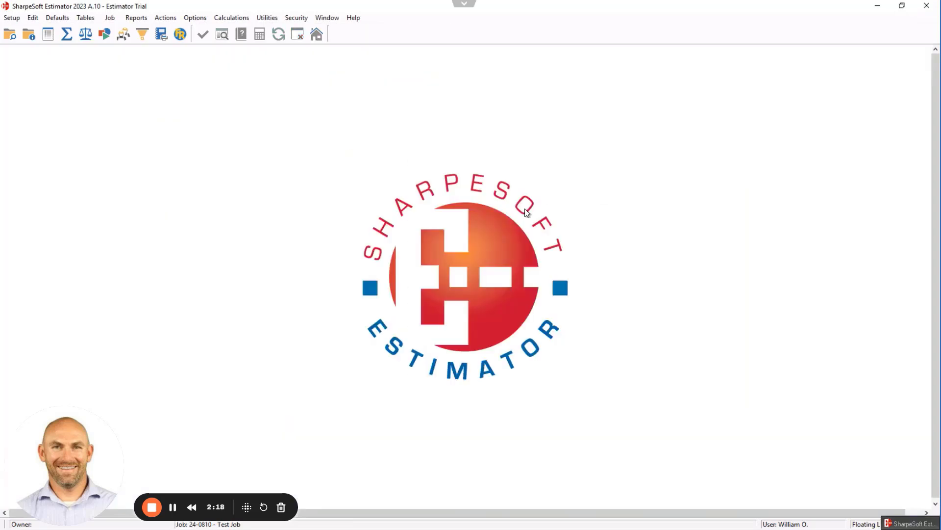